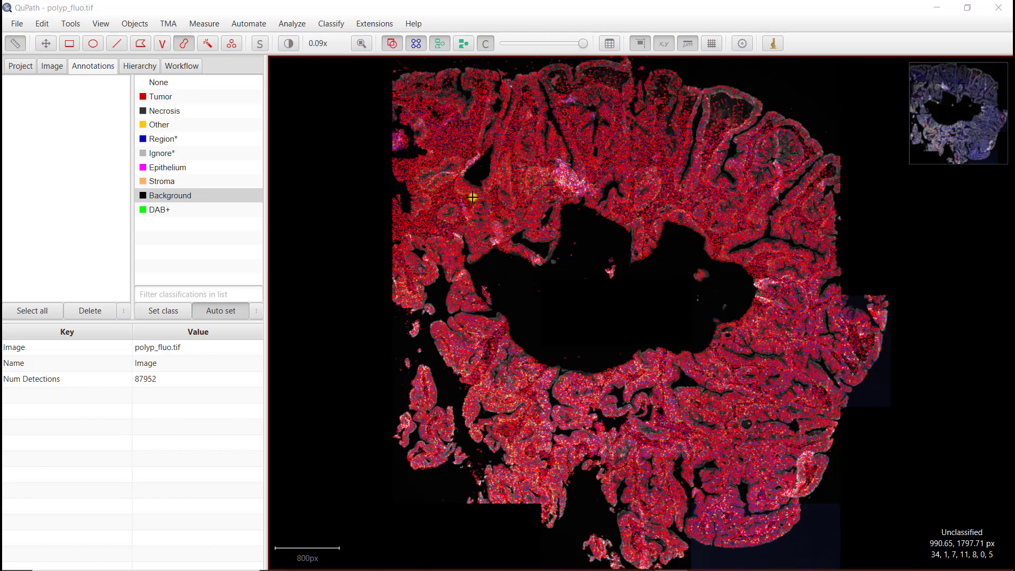
# - Examine the detected cells up close and review the list of fluorescence channels in the brightness and contrast settings
pyautogui.scroll(10, 476, 211)
pyautogui.scroll(5, 478, 269)
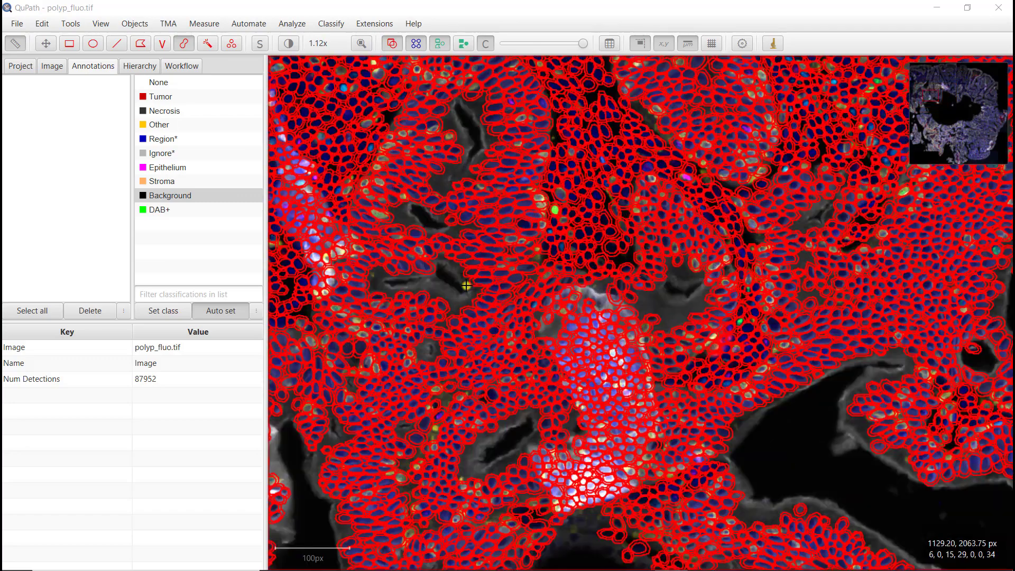
pyautogui.scroll(-2, 466, 283)
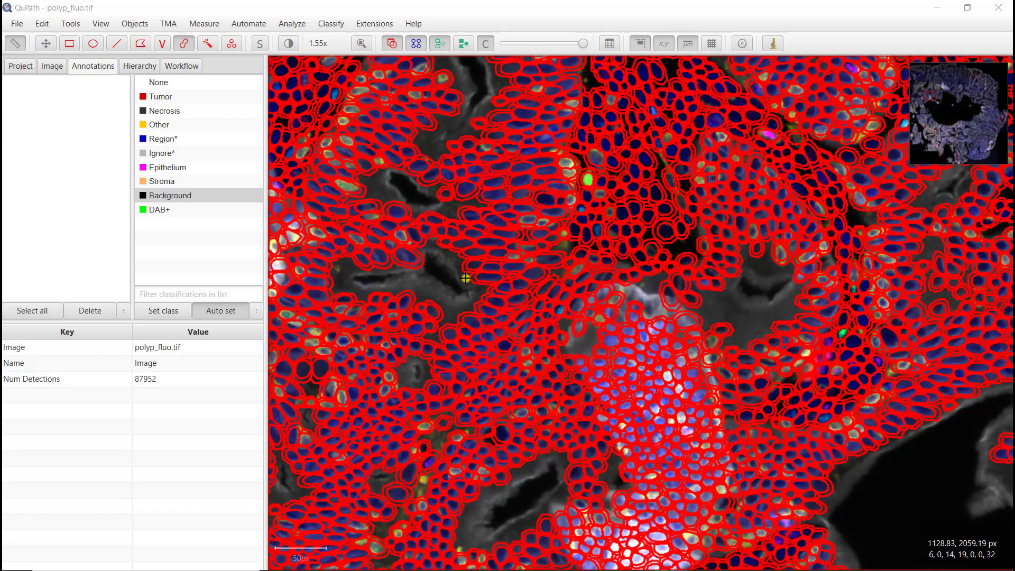
pyautogui.scroll(-2, 466, 278)
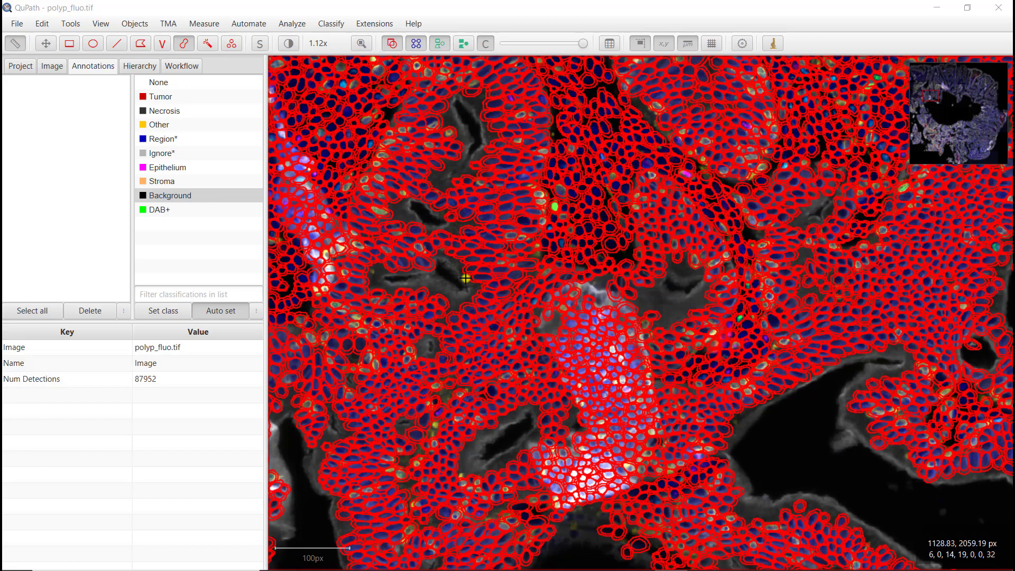
pyautogui.scroll(-2, 466, 278)
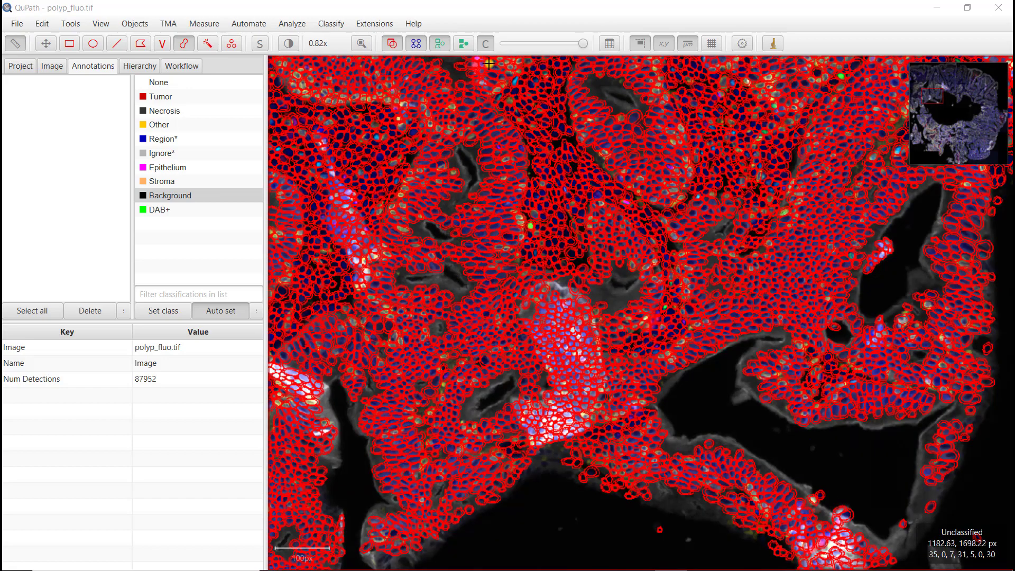
pyautogui.click(288, 44)
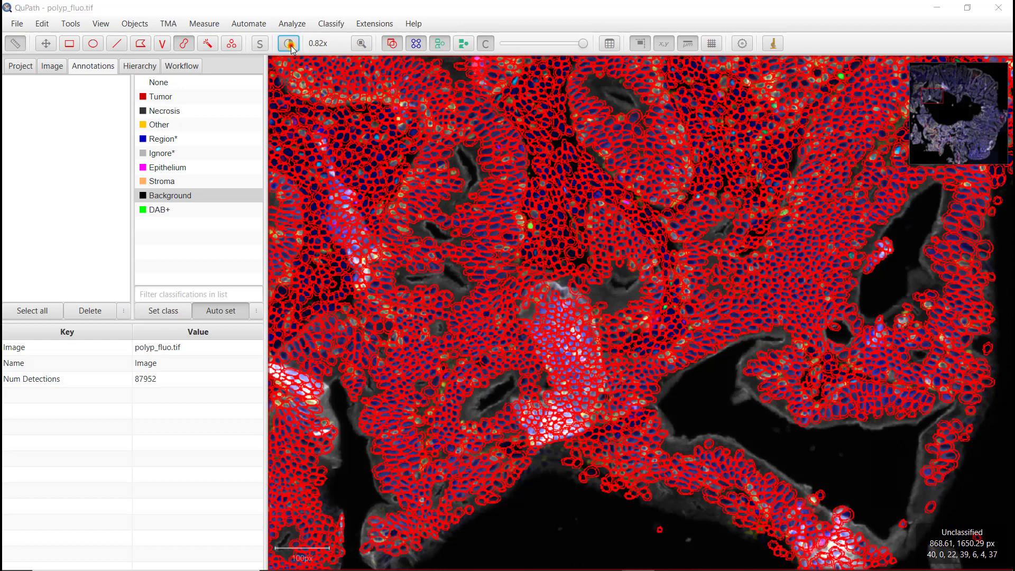
pyautogui.moveTo(458, 82); pyautogui.dragTo(93, 124)
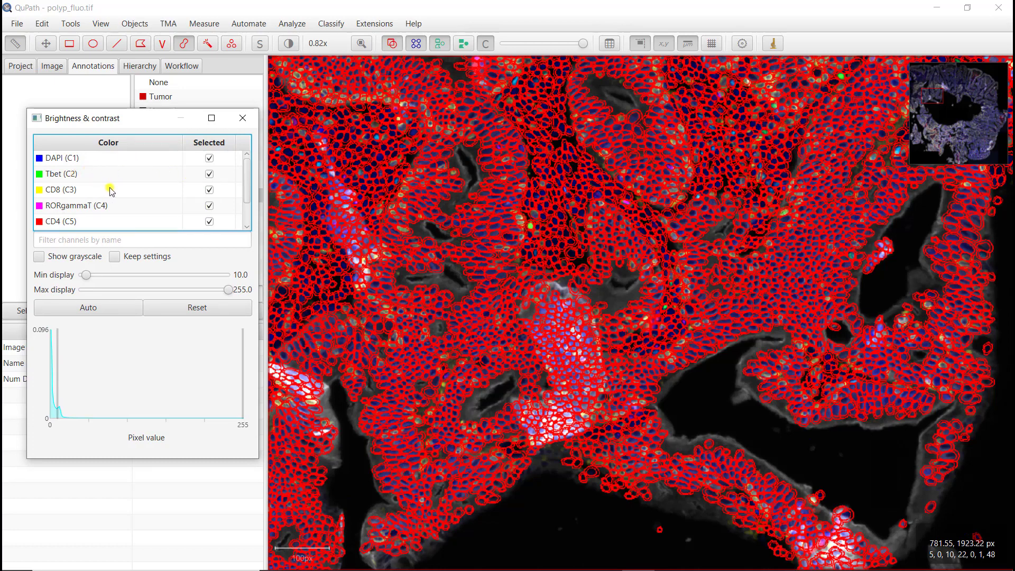
pyautogui.scroll(-1, 112, 194)
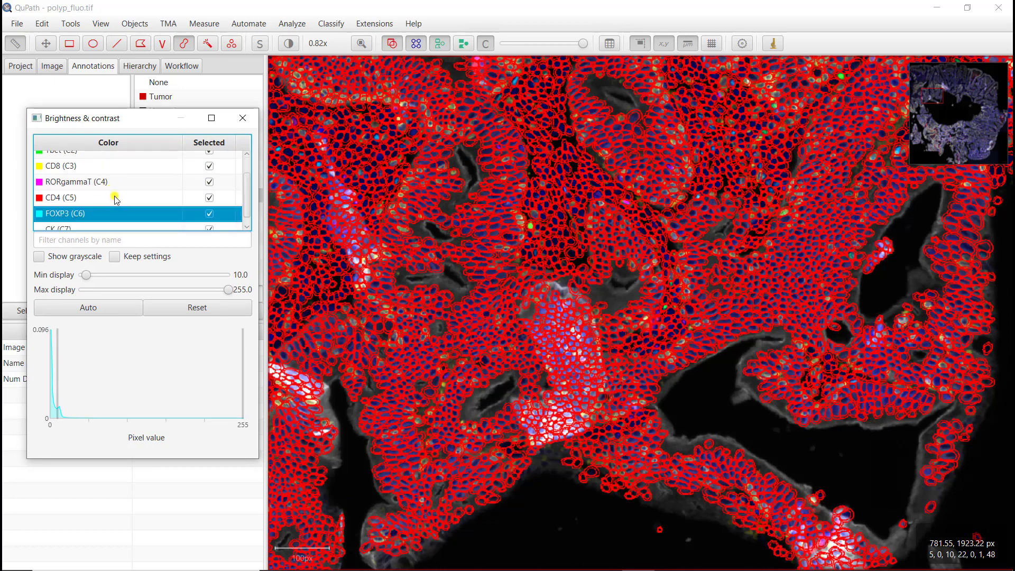
pyautogui.scroll(-1, 116, 197)
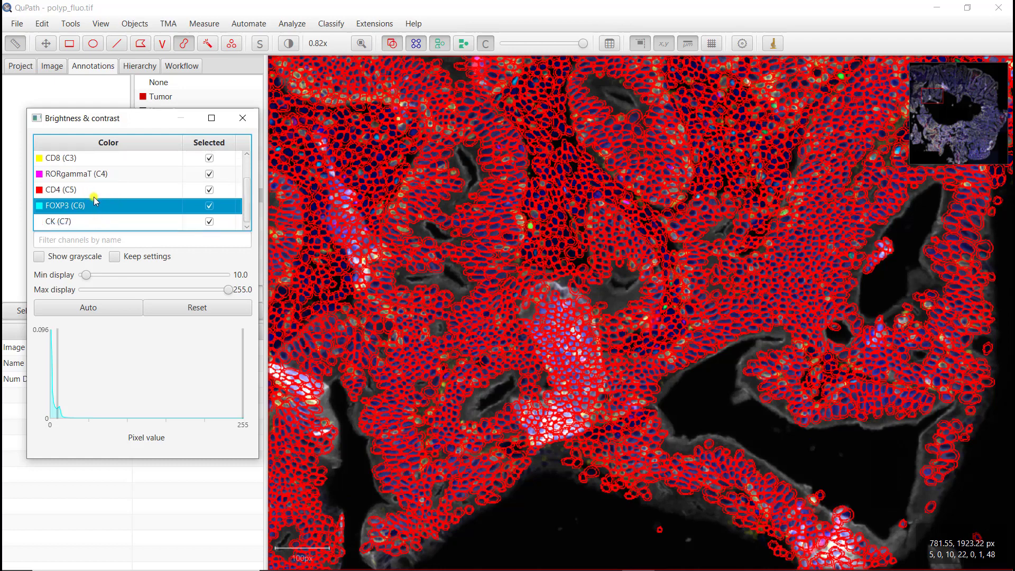
pyautogui.scroll(2, 146, 191)
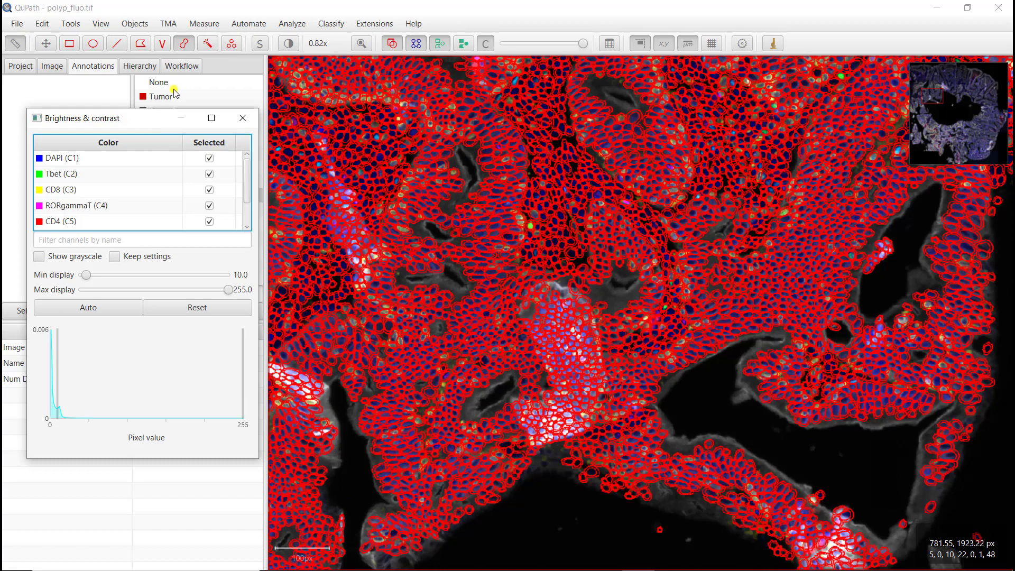
# - Inspect the whole tissue with the detections hidden, close the brightness and contrast settings, and show the detections again
pyautogui.click(441, 43)
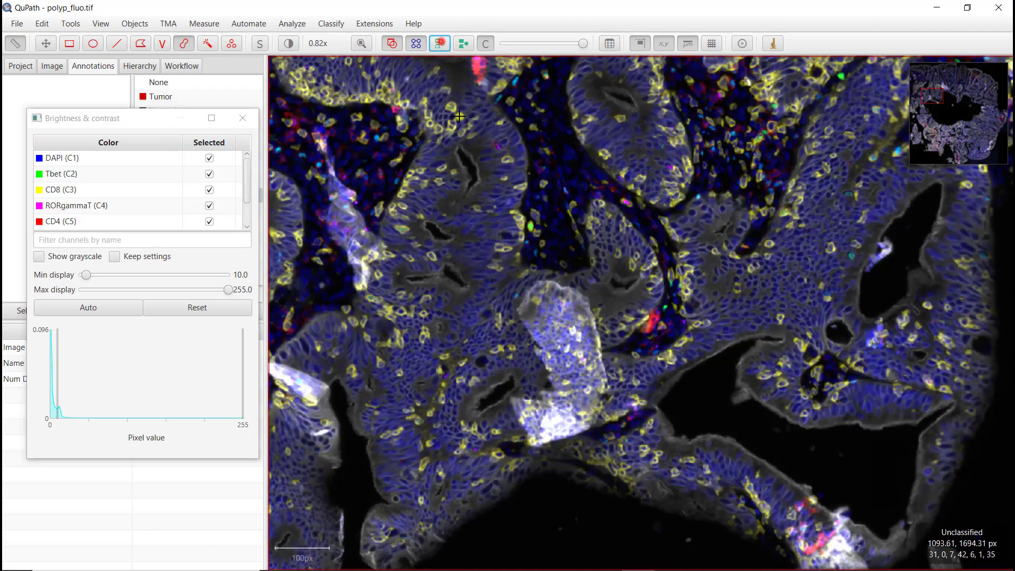
pyautogui.scroll(-8, 480, 153)
pyautogui.scroll(-2, 480, 153)
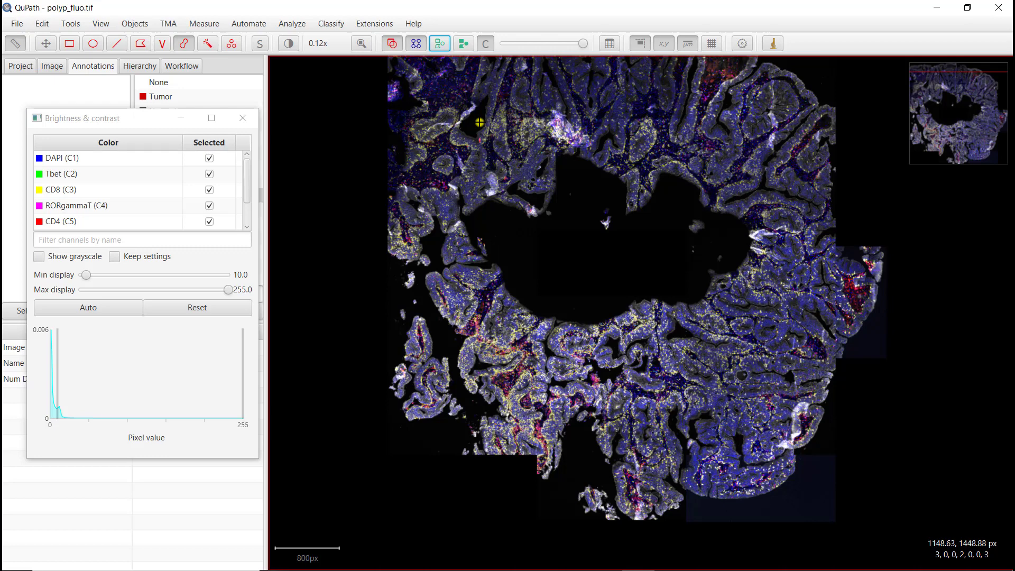
pyautogui.click(242, 115)
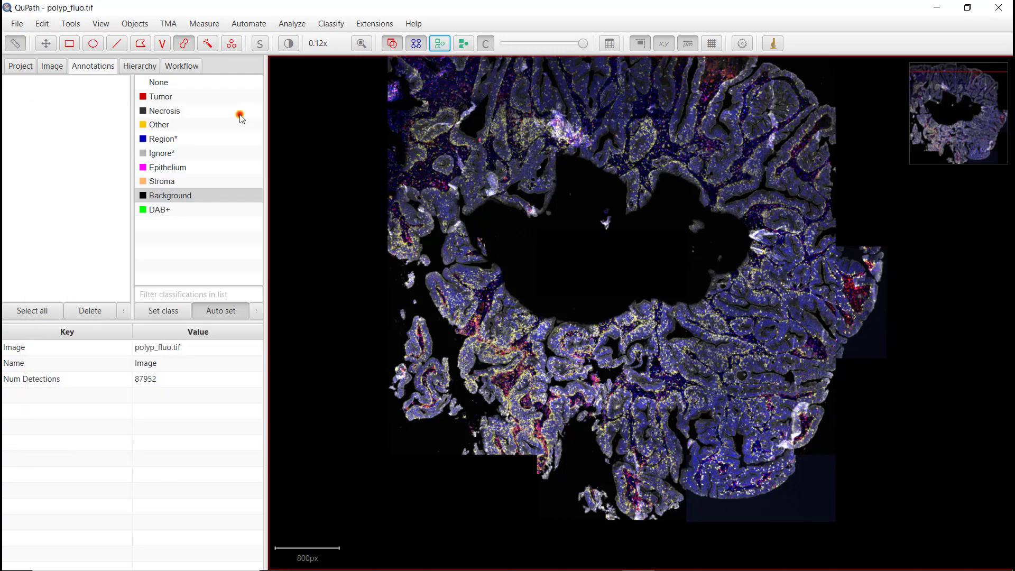
pyautogui.click(439, 42)
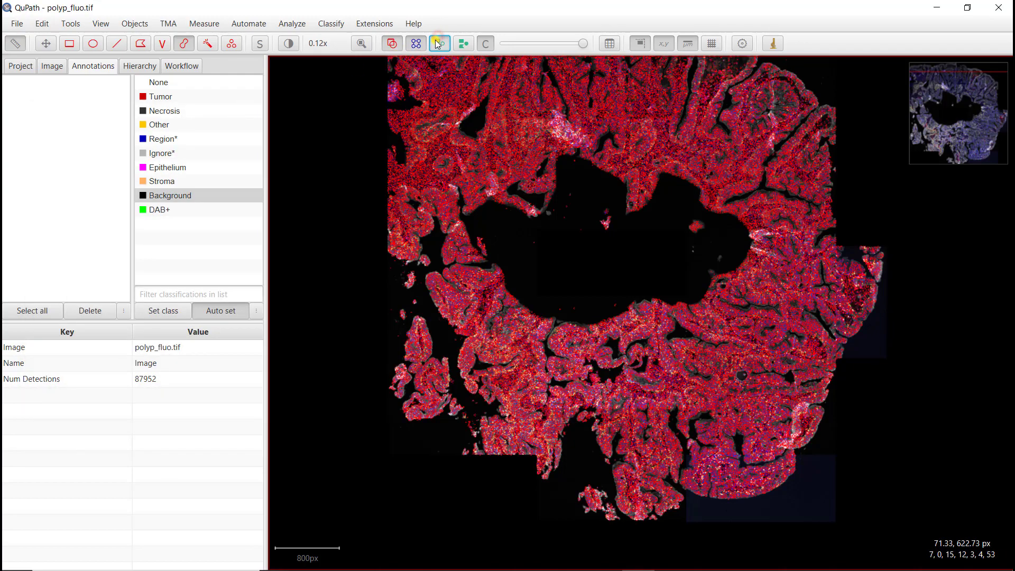
pyautogui.moveTo(370, 238); pyautogui.dragTo(371, 271)
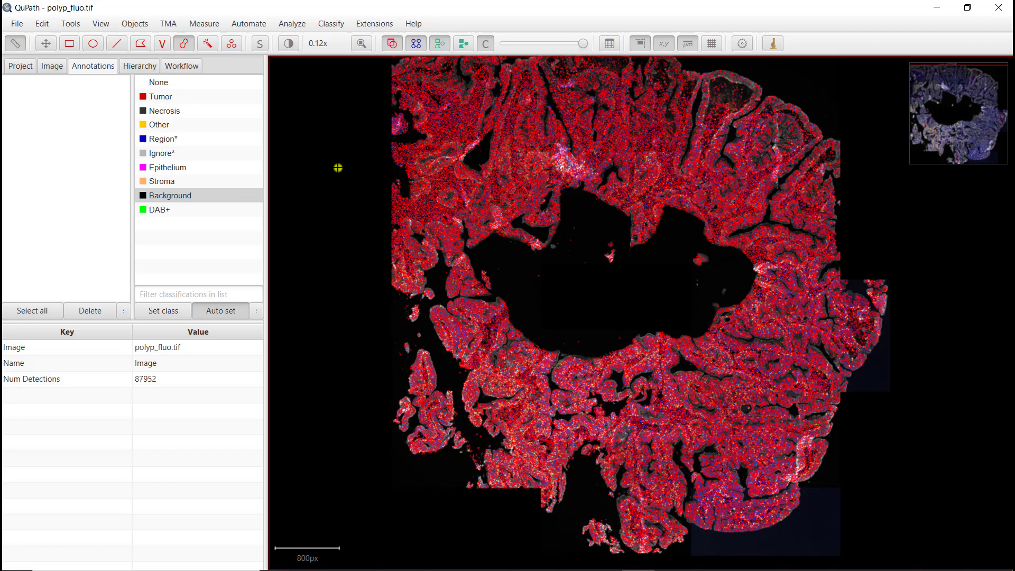
# - Save the image data and create duplicate channel training images of polyp_fluo.tif for every channel except DAPI
pyautogui.click(17, 23)
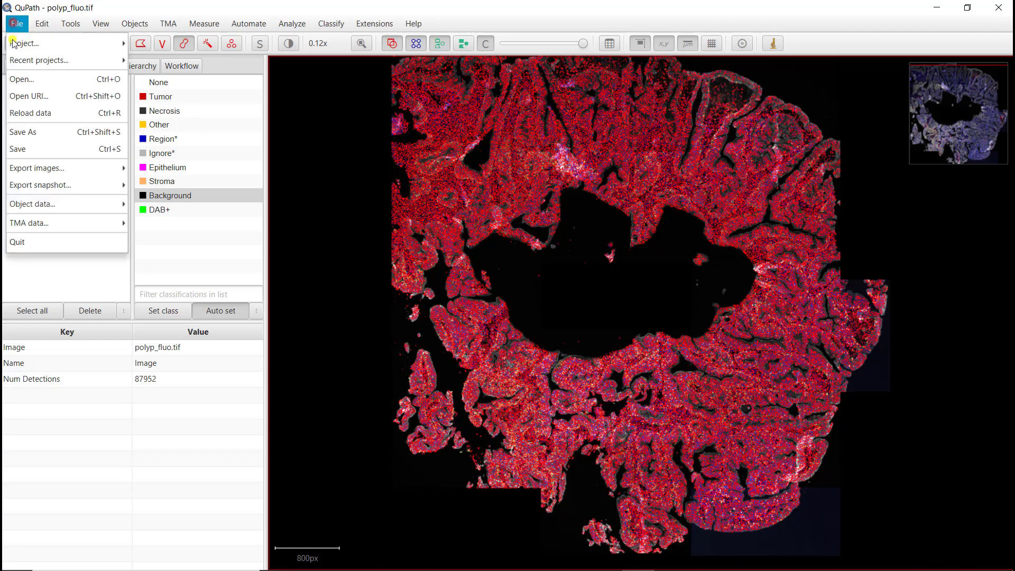
pyautogui.click(18, 150)
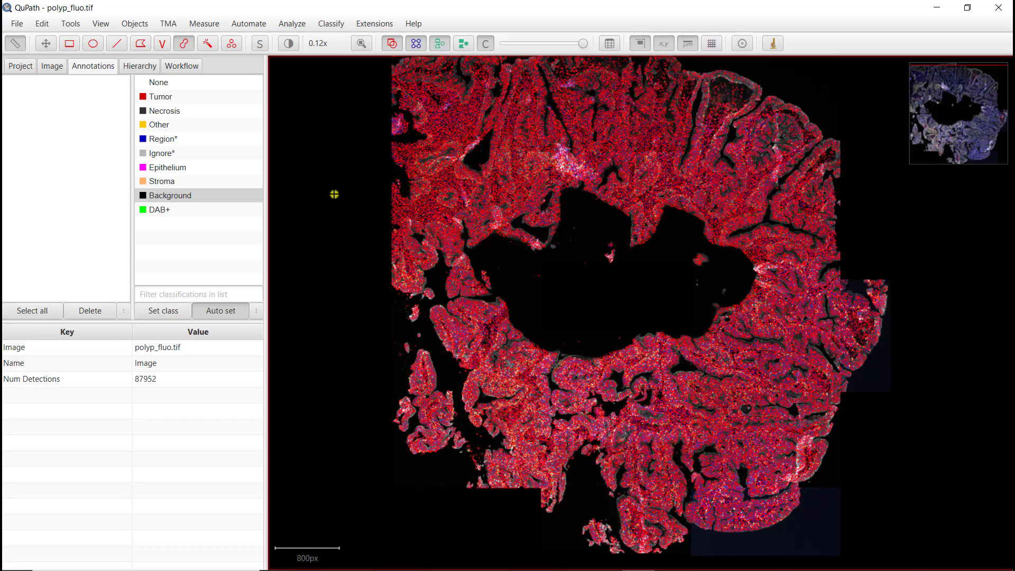
pyautogui.hotkey('ctrl', 'l')
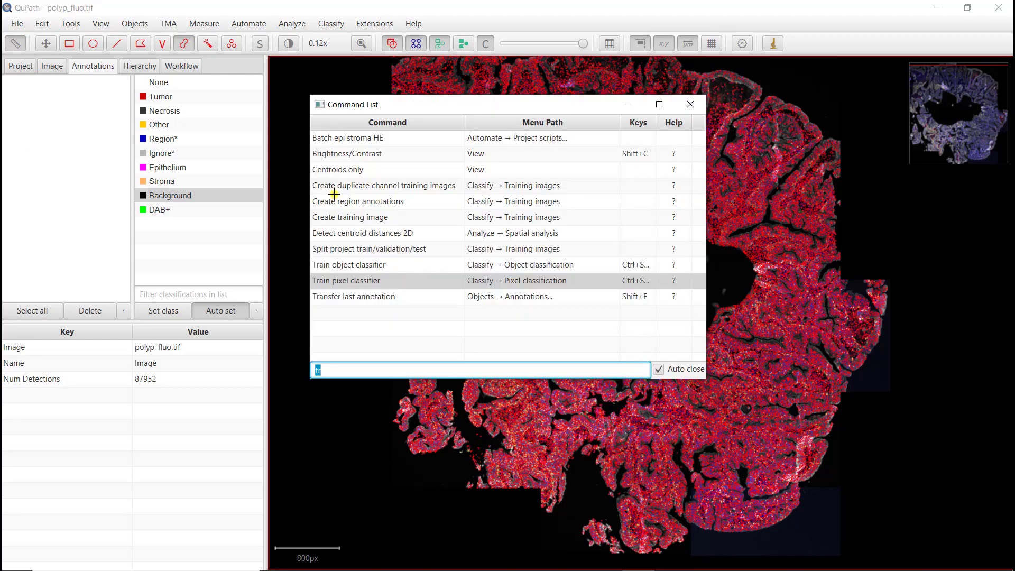
pyautogui.write('dupl')
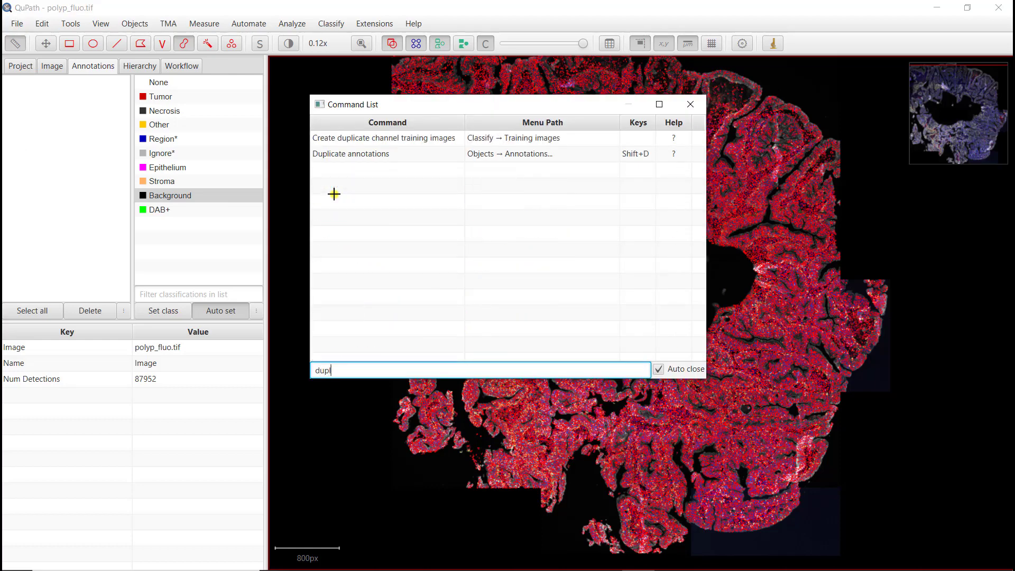
pyautogui.doubleClick(369, 138)
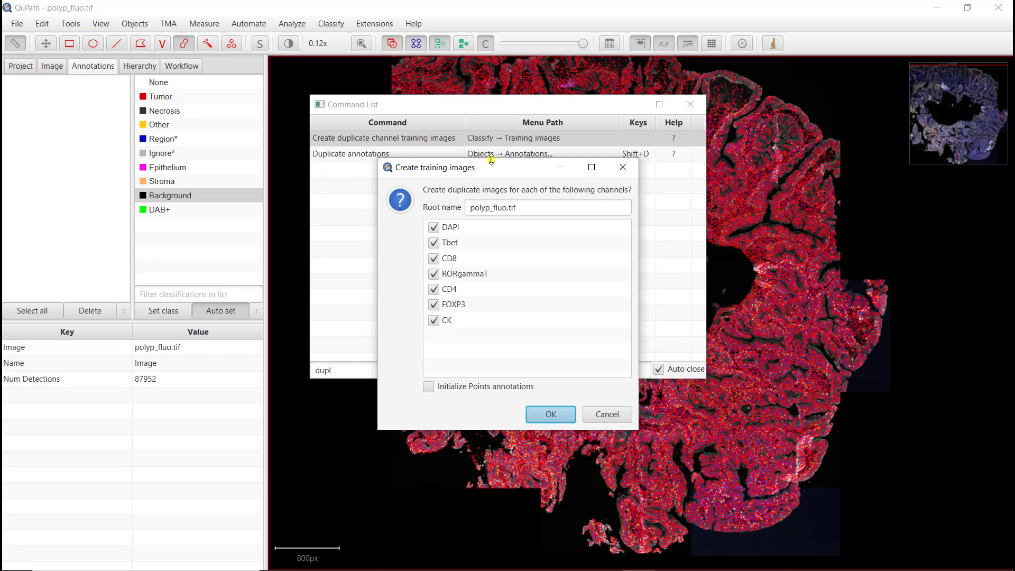
pyautogui.click(434, 227)
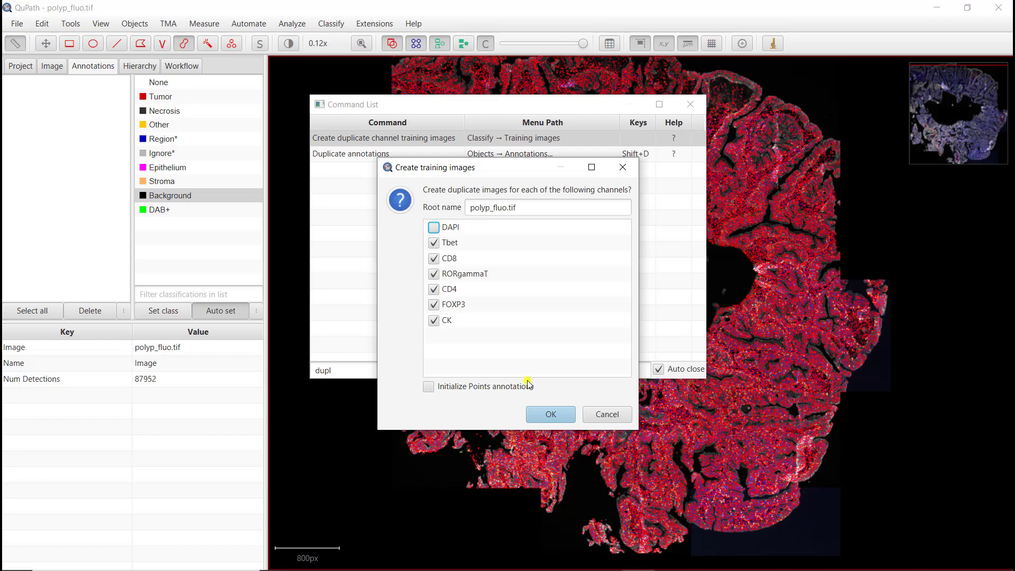
pyautogui.click(545, 417)
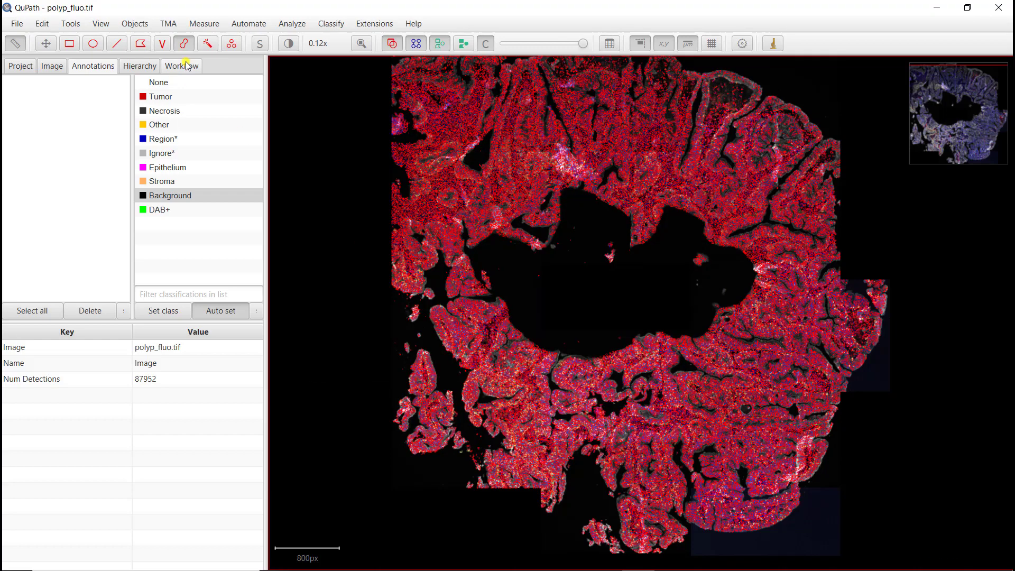
# - Open the duplicate image "polyp_fluo.tif - Tbet" from the project's image list
pyautogui.click(16, 69)
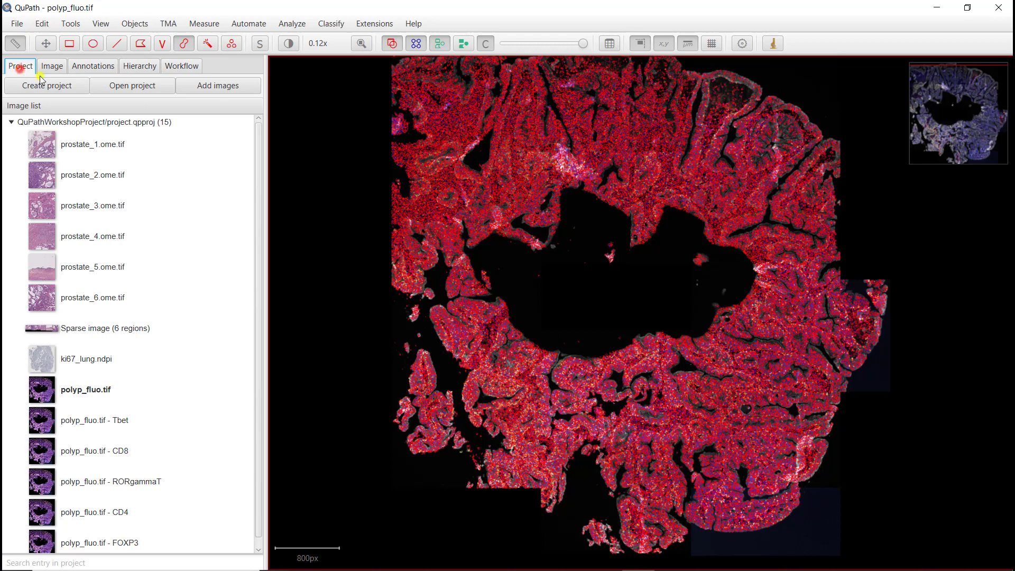
pyautogui.scroll(-2, 85, 290)
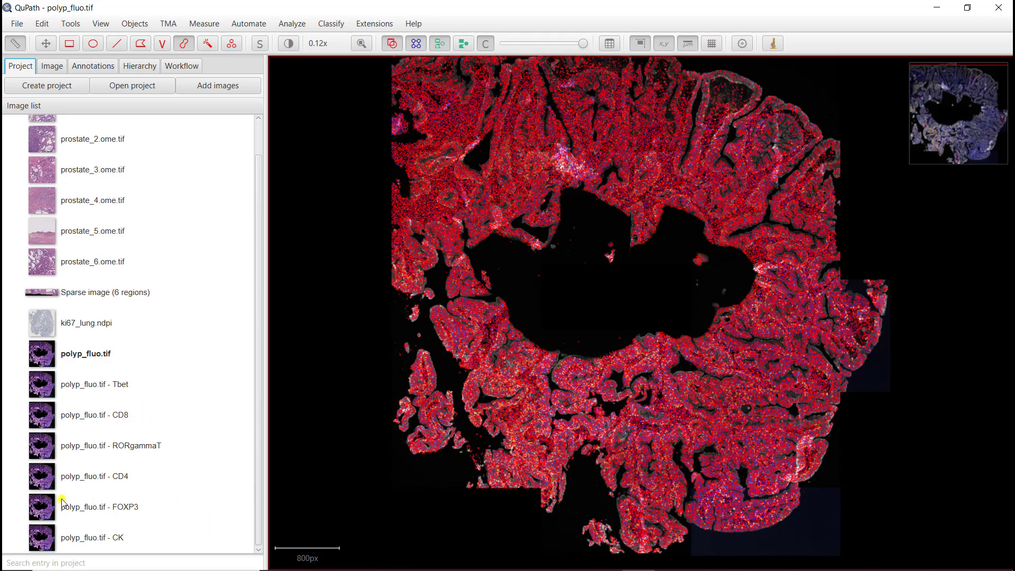
pyautogui.click(80, 388)
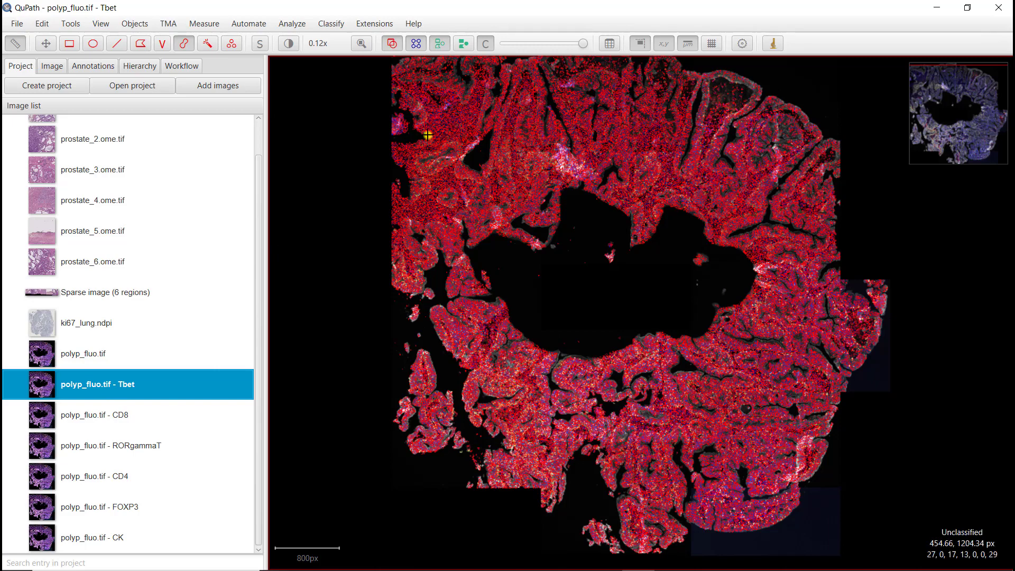
# - Display only the Tbet (C2) channel in grayscale and close the brightness and contrast settings
pyautogui.click(290, 43)
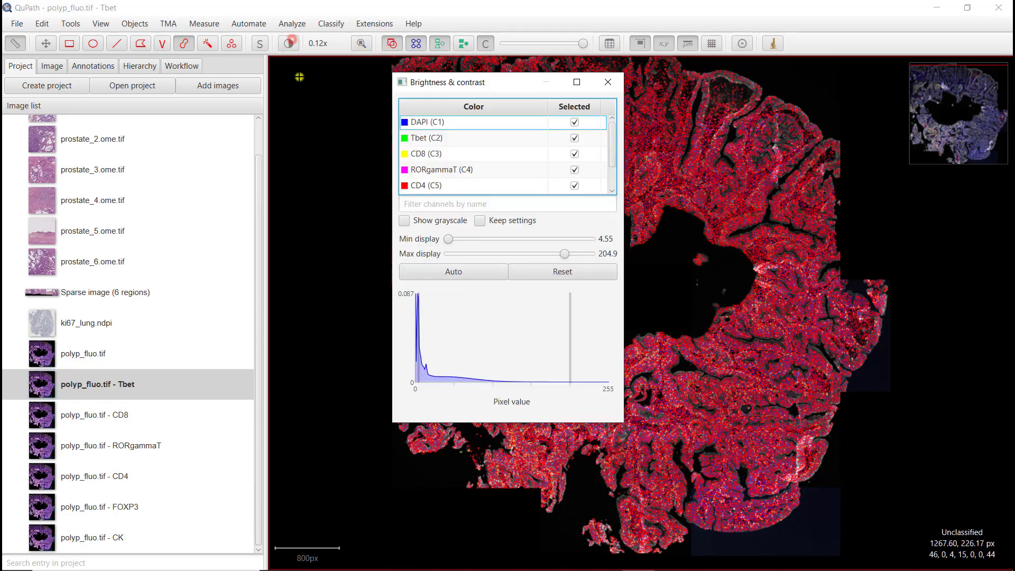
pyautogui.click(405, 222)
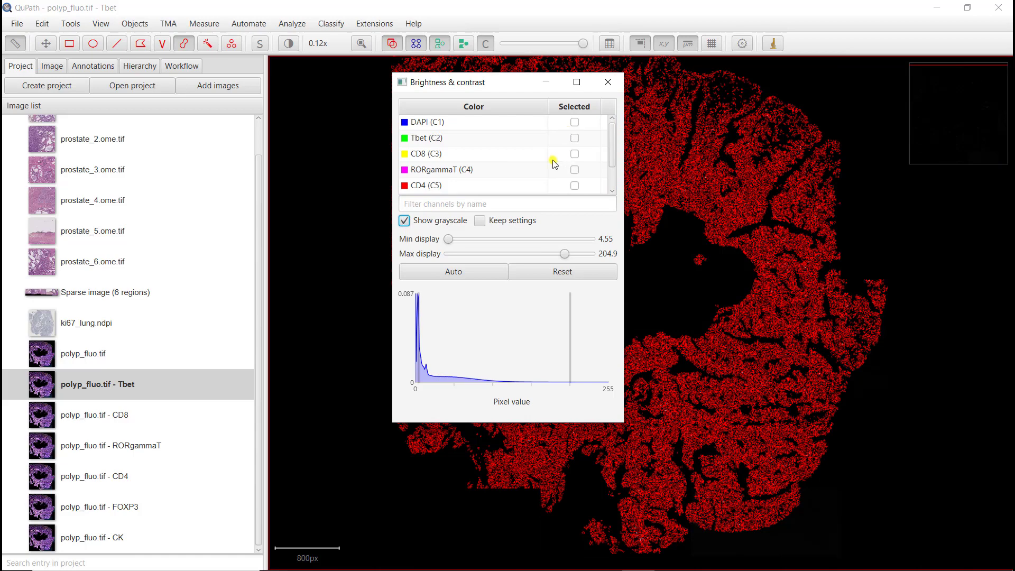
pyautogui.click(575, 138)
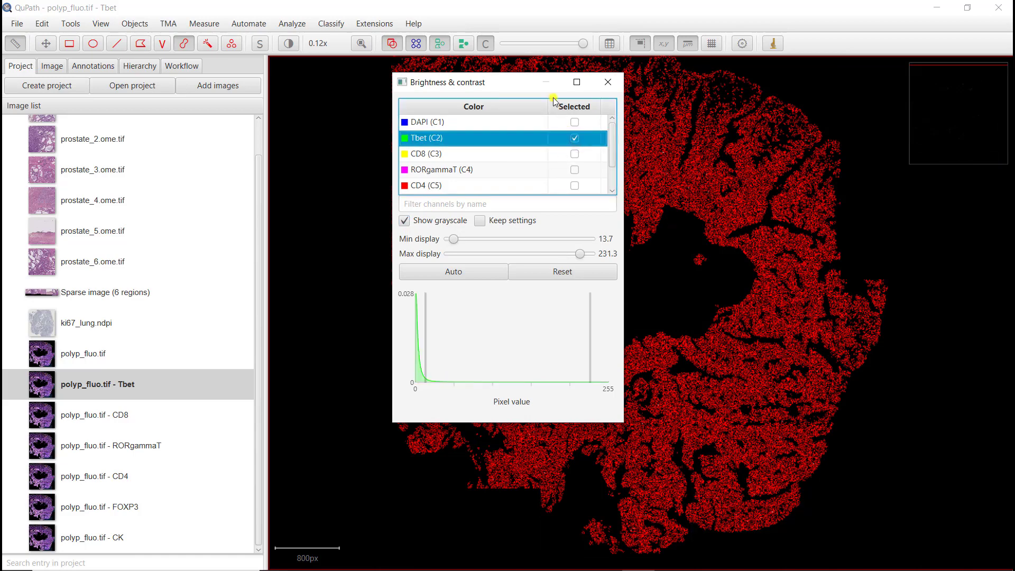
pyautogui.moveTo(518, 89); pyautogui.dragTo(346, 132)
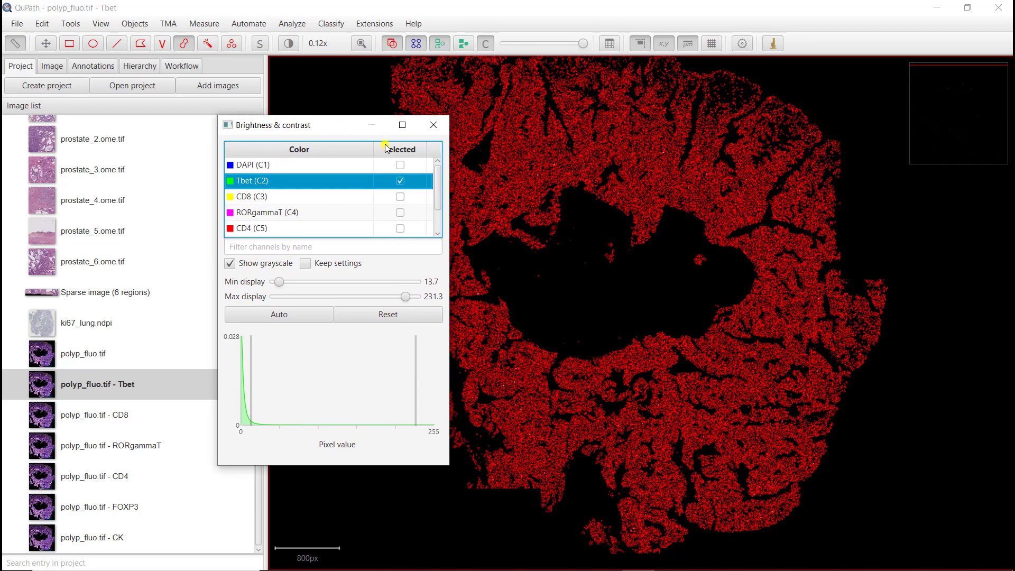
pyautogui.click(436, 121)
# - Examine the Tbet signal with the detections hidden, and compare it up close with the cell outlines shown again
pyautogui.click(440, 44)
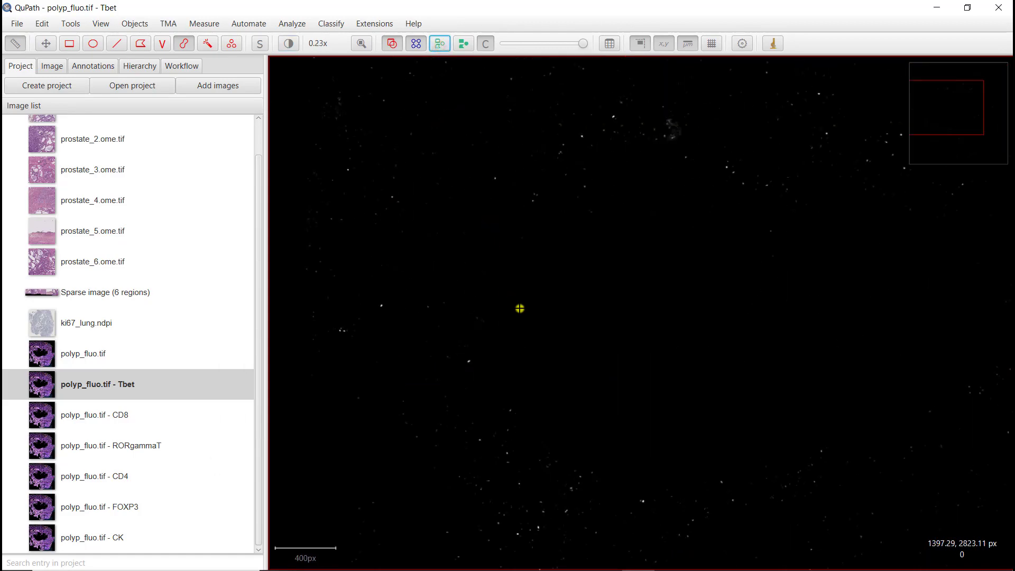
pyautogui.scroll(3, 540, 285)
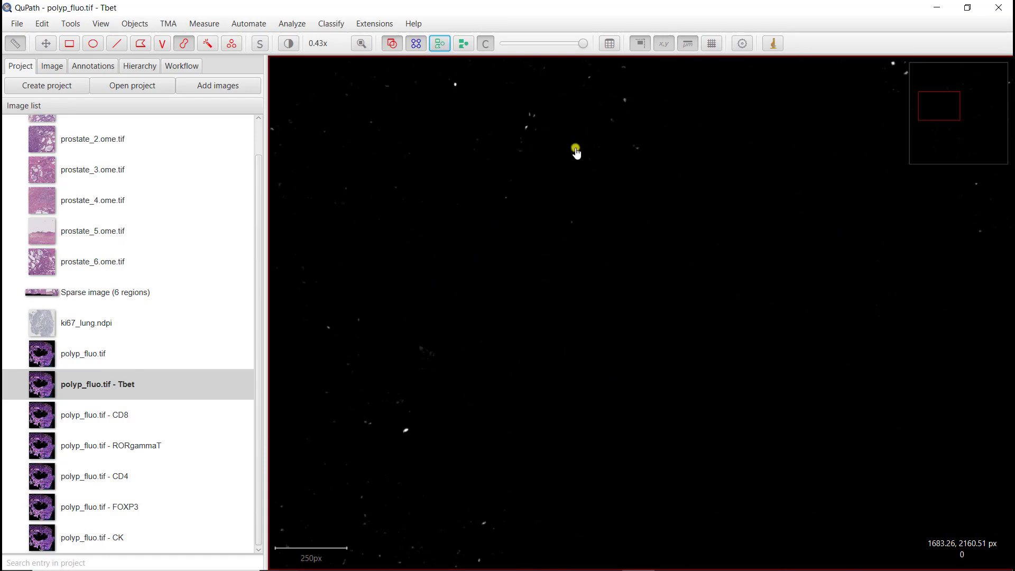
pyautogui.moveTo(557, 188); pyautogui.dragTo(550, 317)
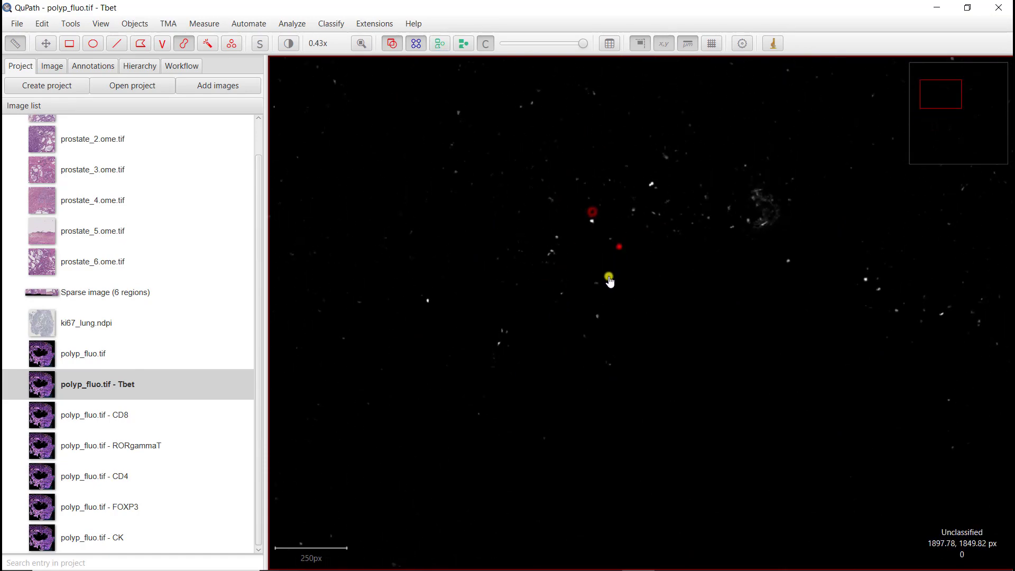
pyautogui.moveTo(608, 281); pyautogui.dragTo(510, 313)
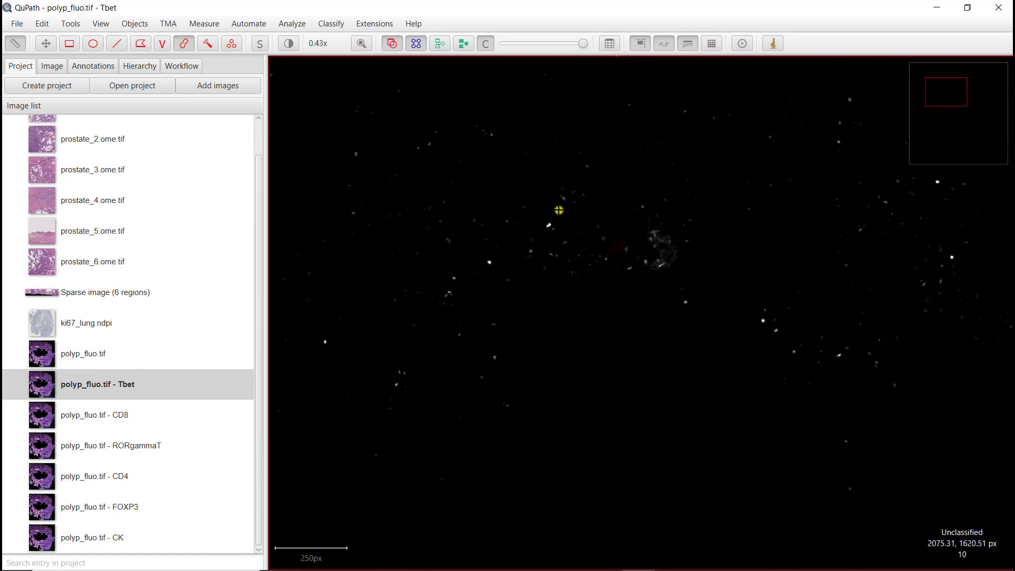
pyautogui.click(439, 43)
pyautogui.scroll(3, 553, 308)
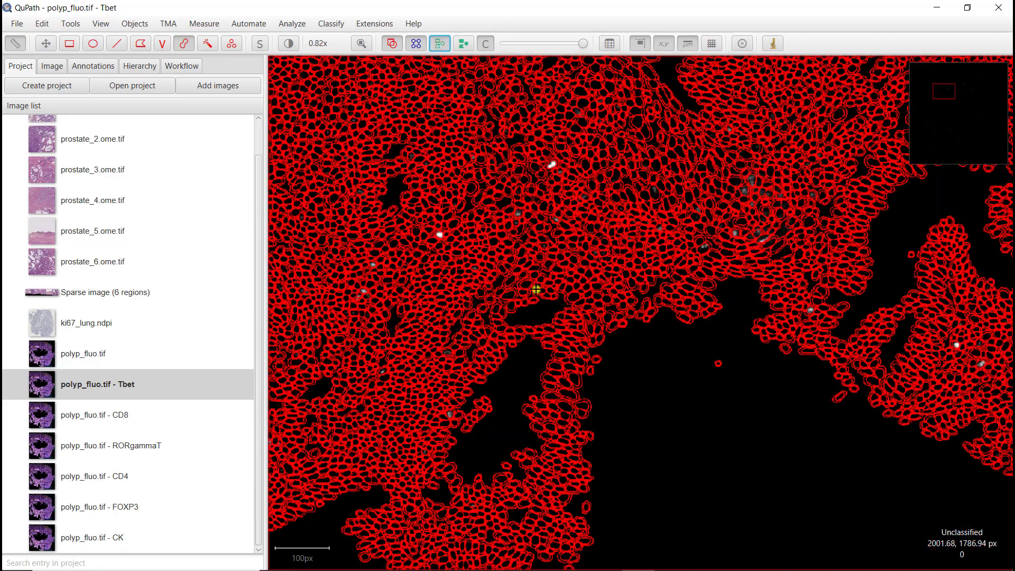
pyautogui.scroll(1, 510, 173)
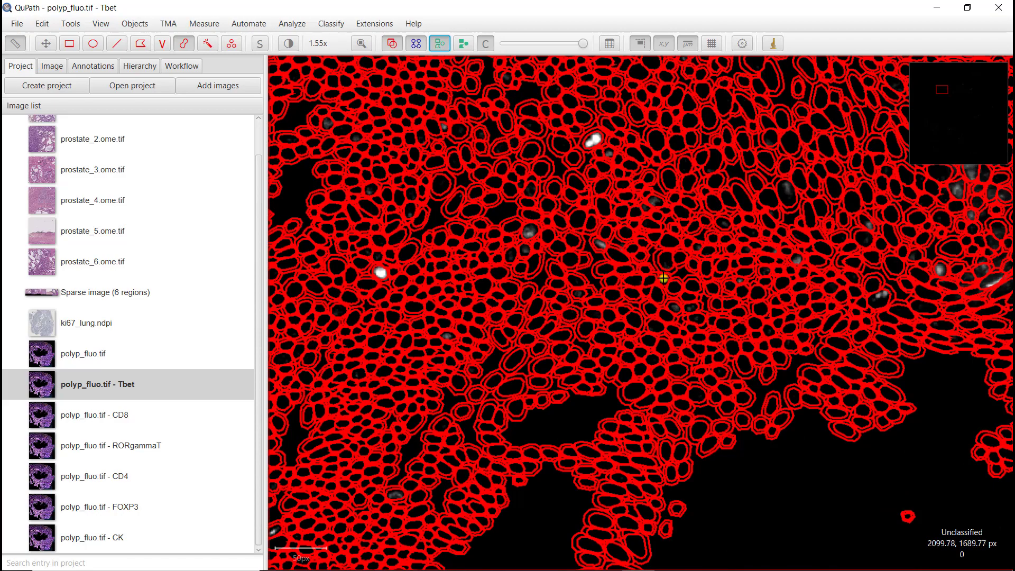
pyautogui.moveTo(664, 279); pyautogui.dragTo(495, 305)
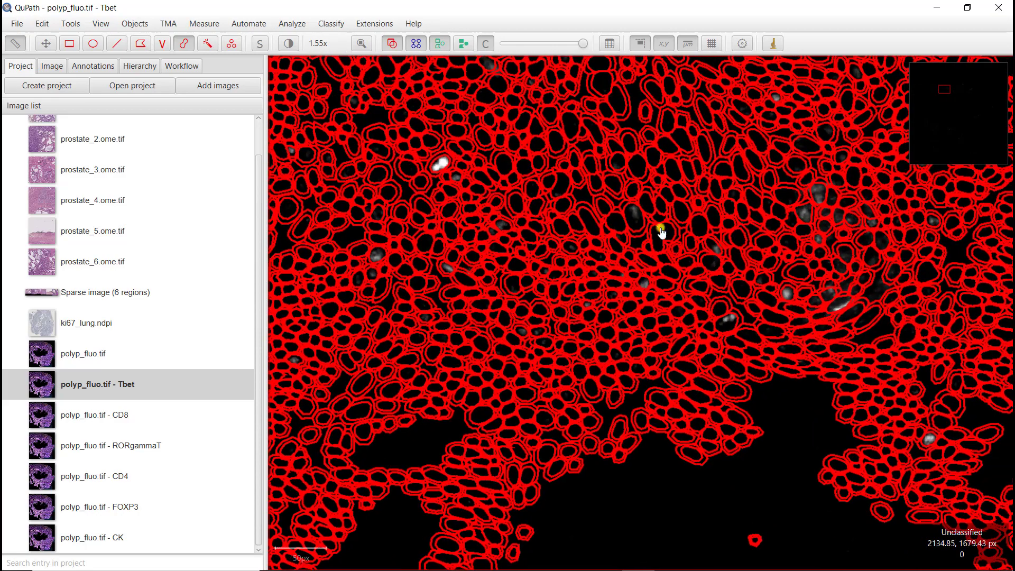
# - Start the Points tool and add two empty point annotations to the Tbet image
pyautogui.moveTo(698, 216); pyautogui.dragTo(729, 294)
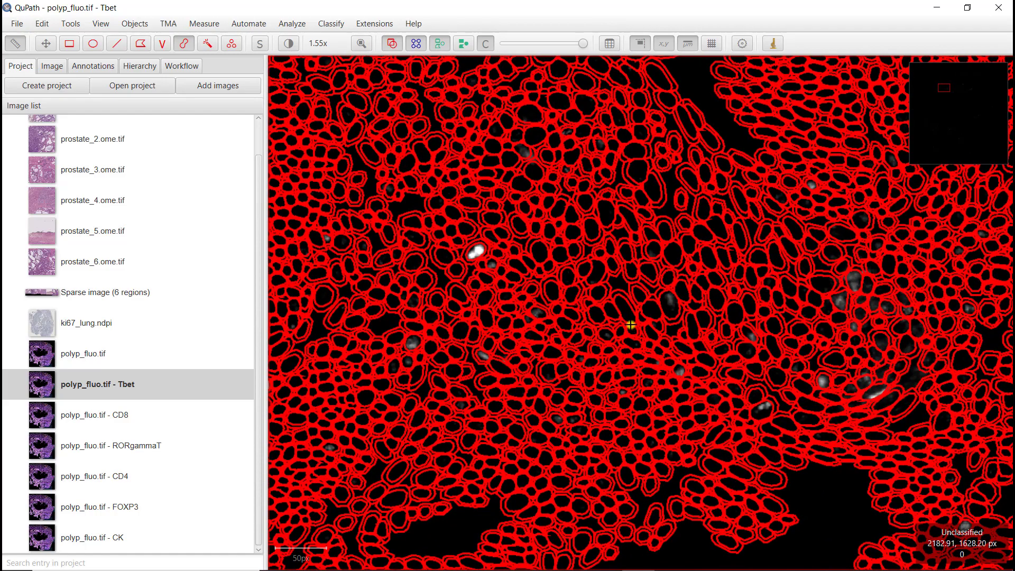
pyautogui.click(232, 45)
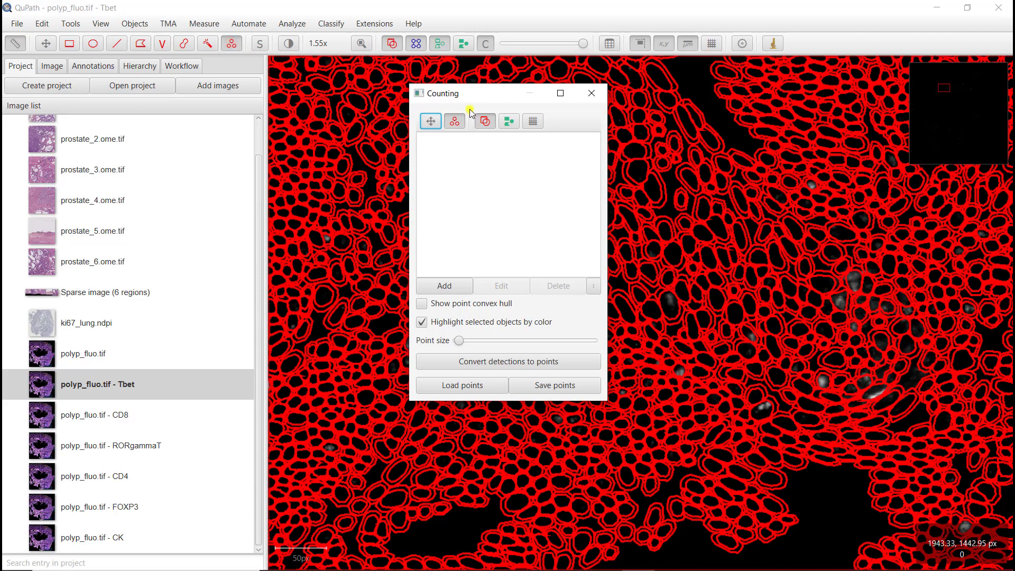
pyautogui.click(445, 288)
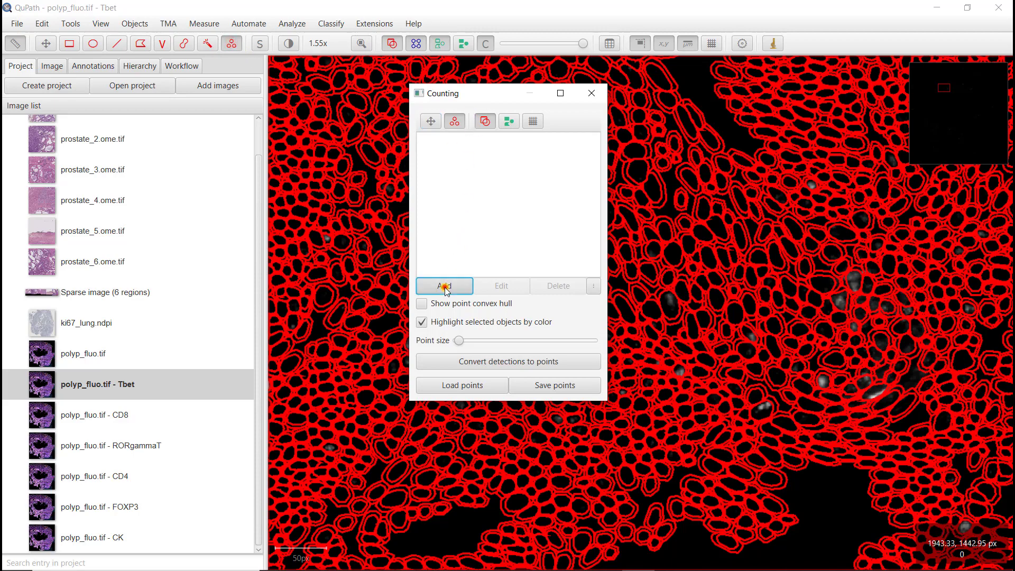
pyautogui.click(446, 289)
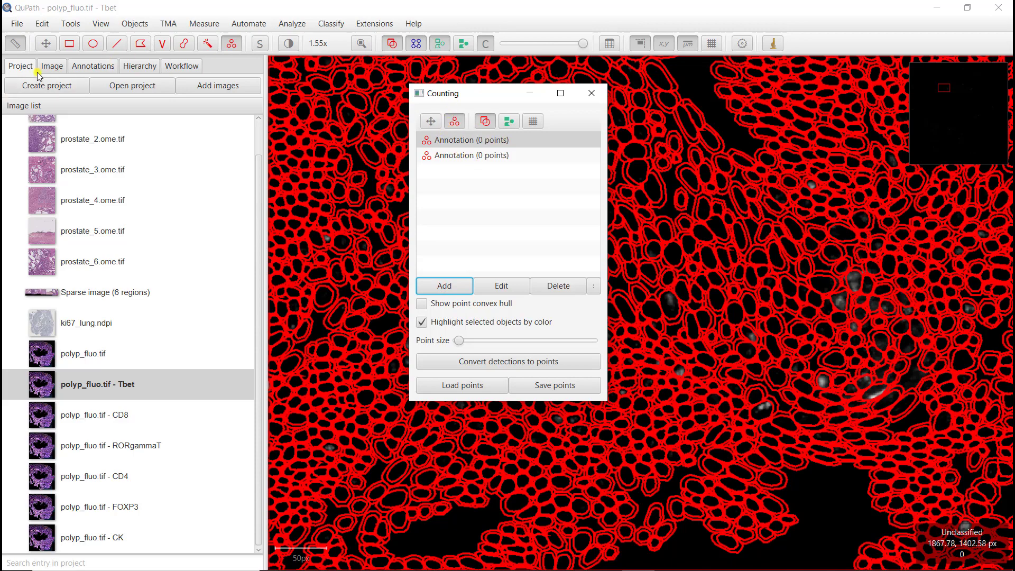
# - Add a new annotation class named "Tbet+" to the class list
pyautogui.click(92, 66)
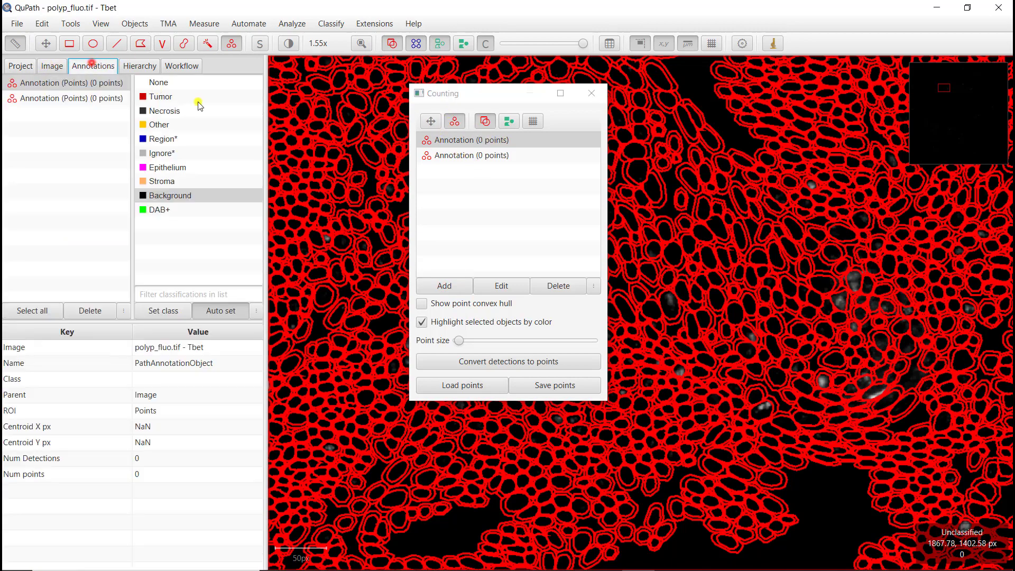
pyautogui.rightClick(193, 234)
pyautogui.moveTo(205, 244)
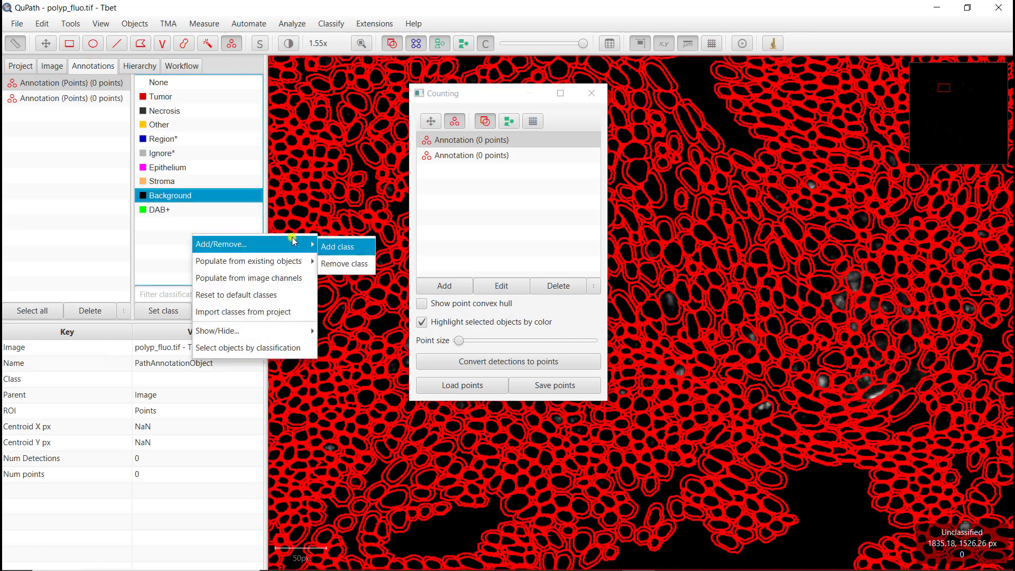
pyautogui.click(325, 247)
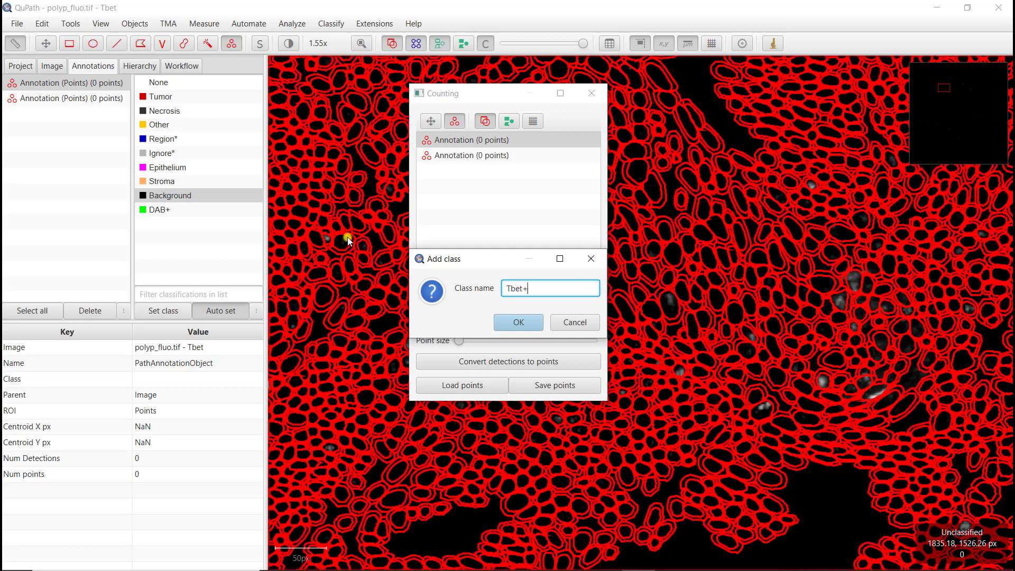
pyautogui.click(519, 322)
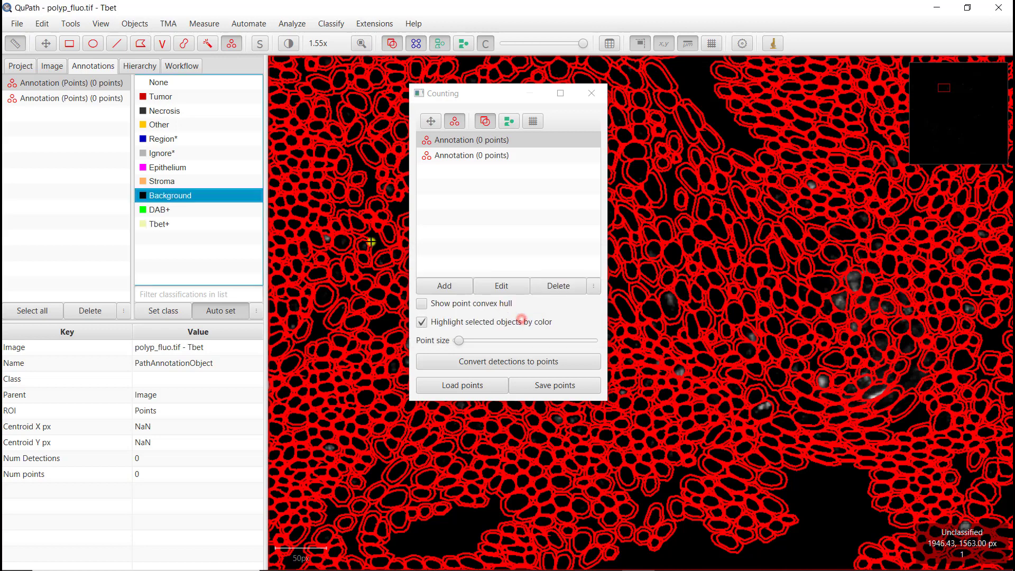
# - Assign the Tbet+ class to the first point annotation
pyautogui.click(199, 225)
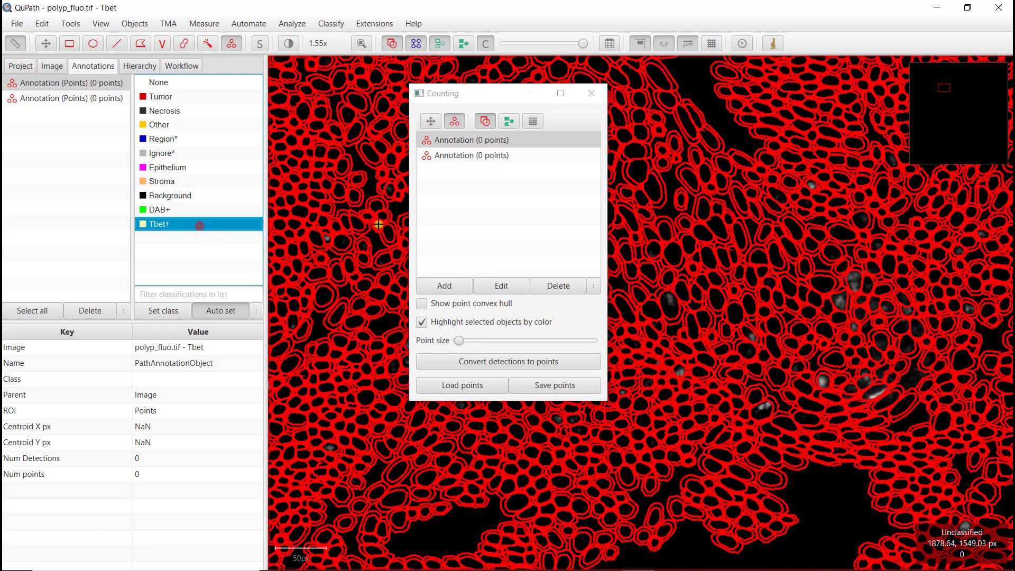
pyautogui.click(459, 139)
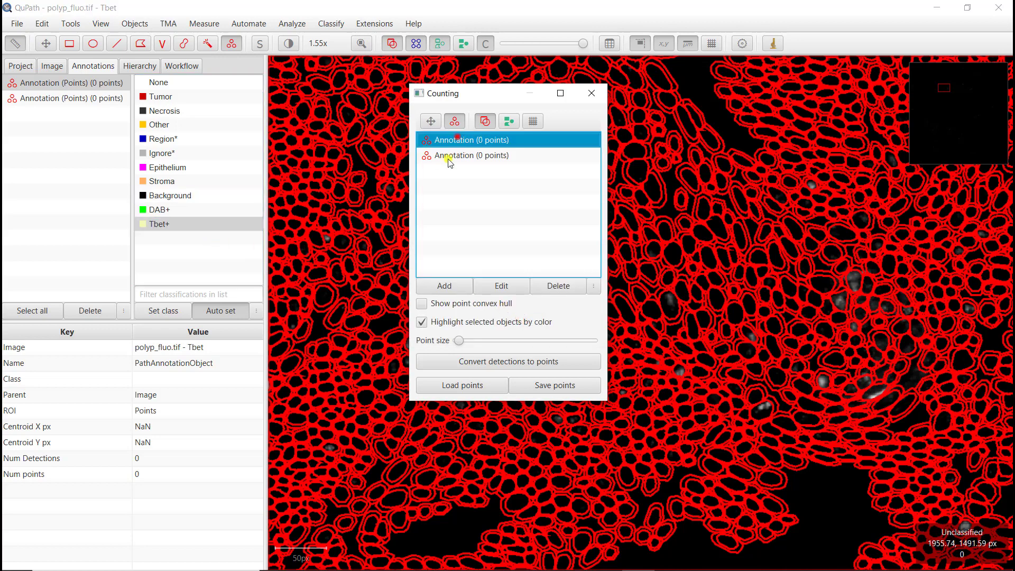
pyautogui.click(172, 312)
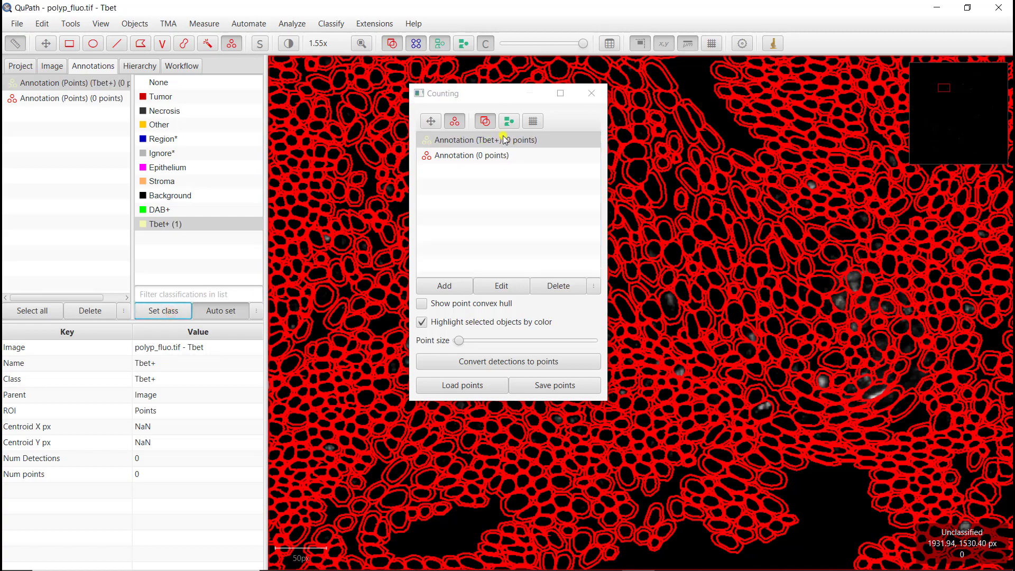
# - Assign the Ignore* class to the second point annotation
pyautogui.click(467, 157)
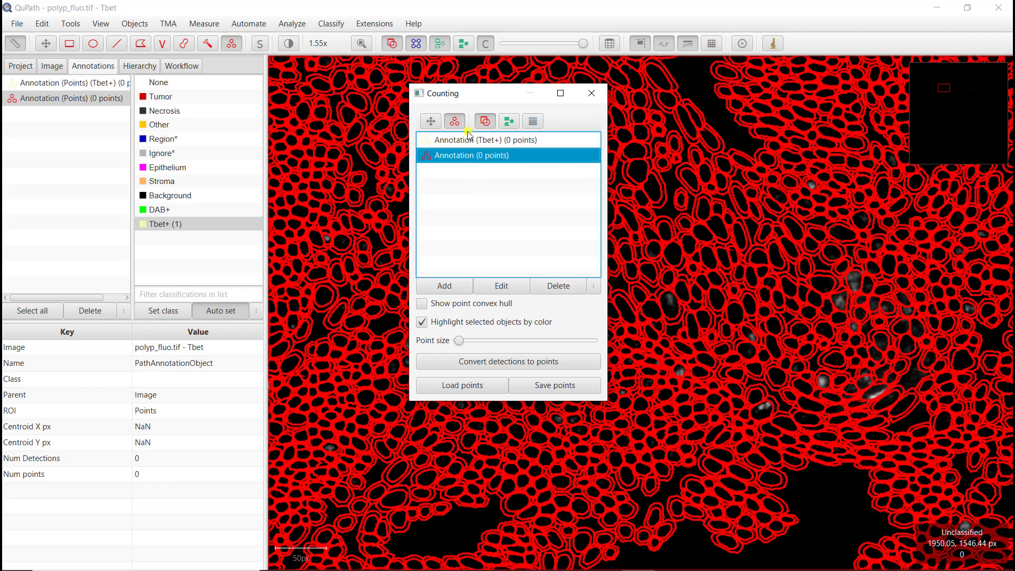
pyautogui.click(151, 154)
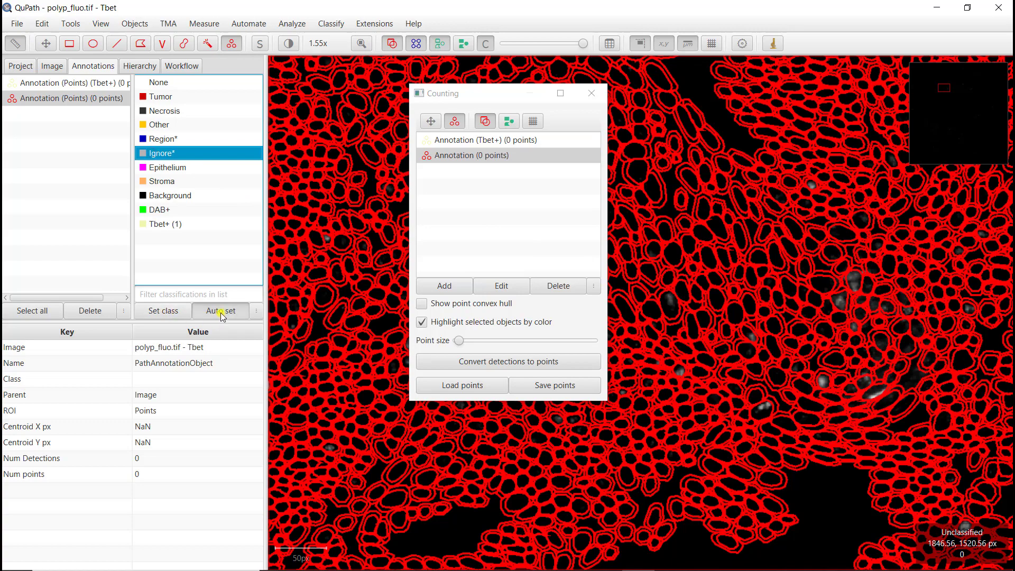
pyautogui.click(179, 313)
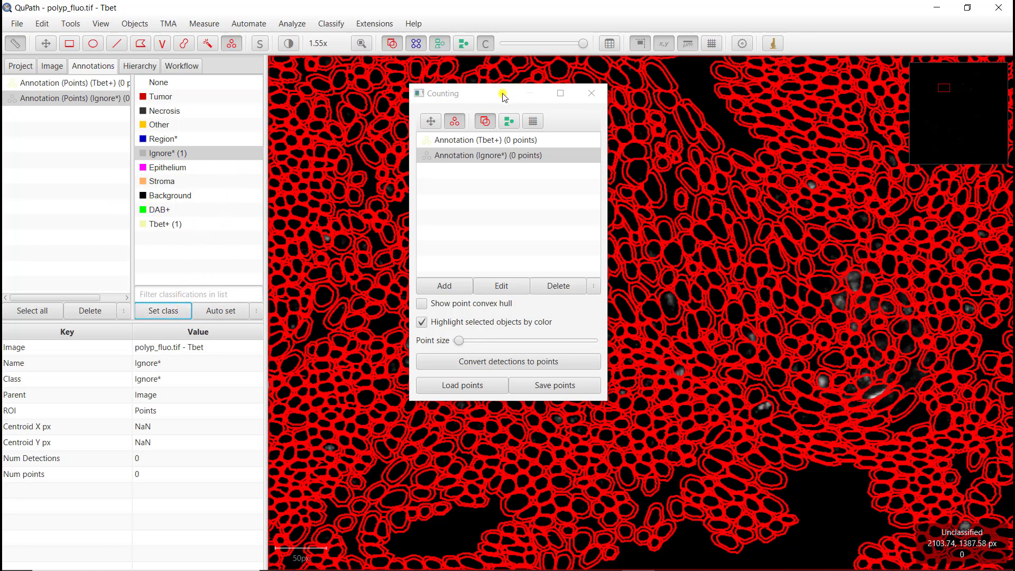
# - Move the Counting window clear of the image and place a Tbet+ point on the brightly stained cell
pyautogui.moveTo(503, 96); pyautogui.dragTo(451, 207)
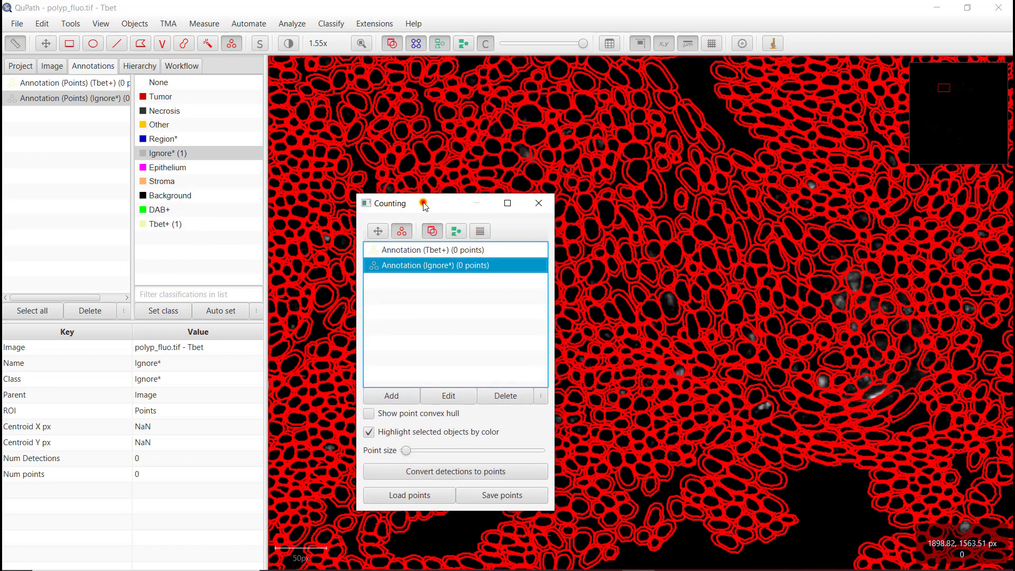
pyautogui.moveTo(424, 206)
pyautogui.mouseDown()
pyautogui.moveTo(415, 232)
pyautogui.moveTo(428, 189)
pyautogui.mouseUp()
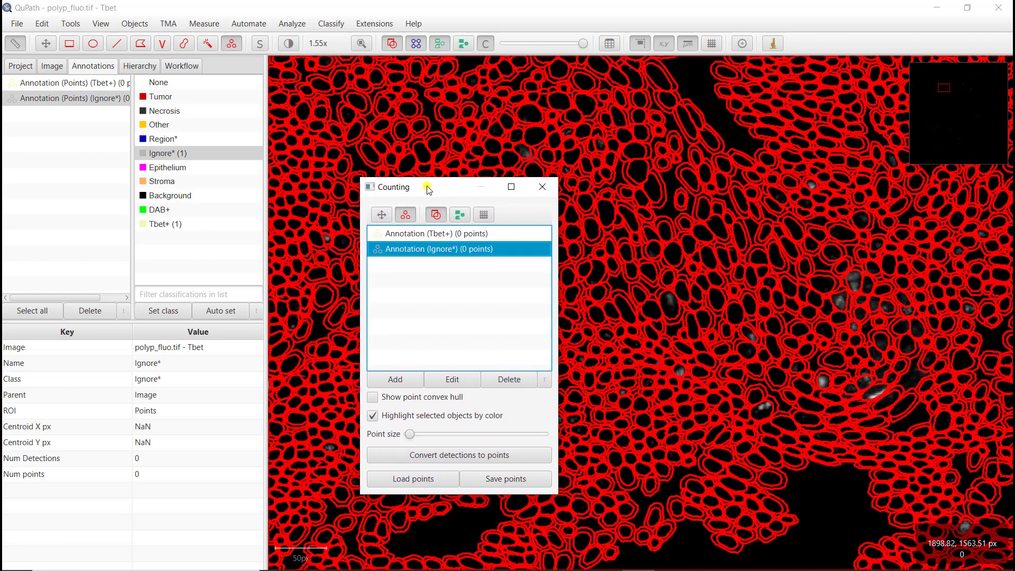
pyautogui.moveTo(428, 189); pyautogui.dragTo(130, 191)
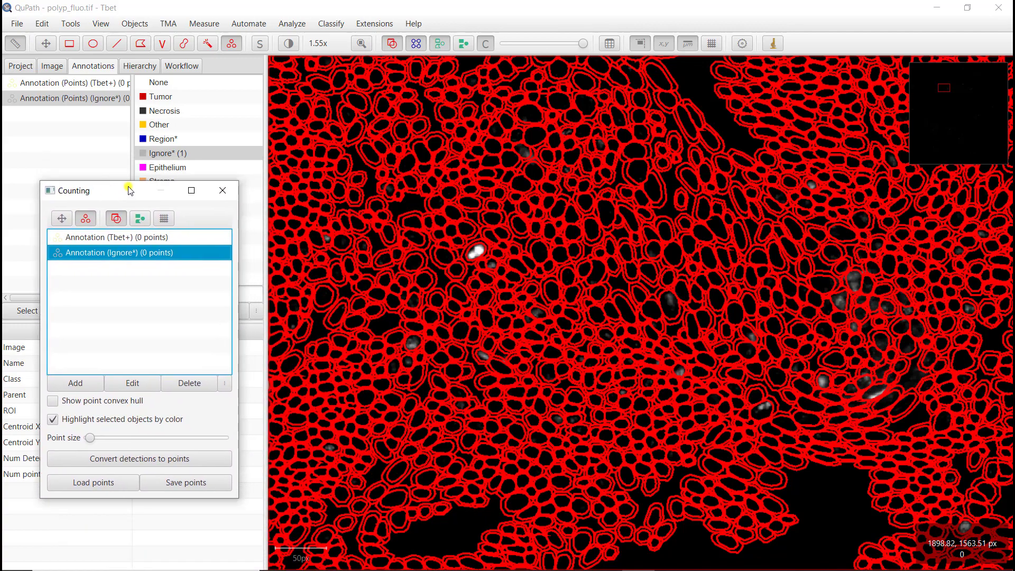
pyautogui.click(100, 239)
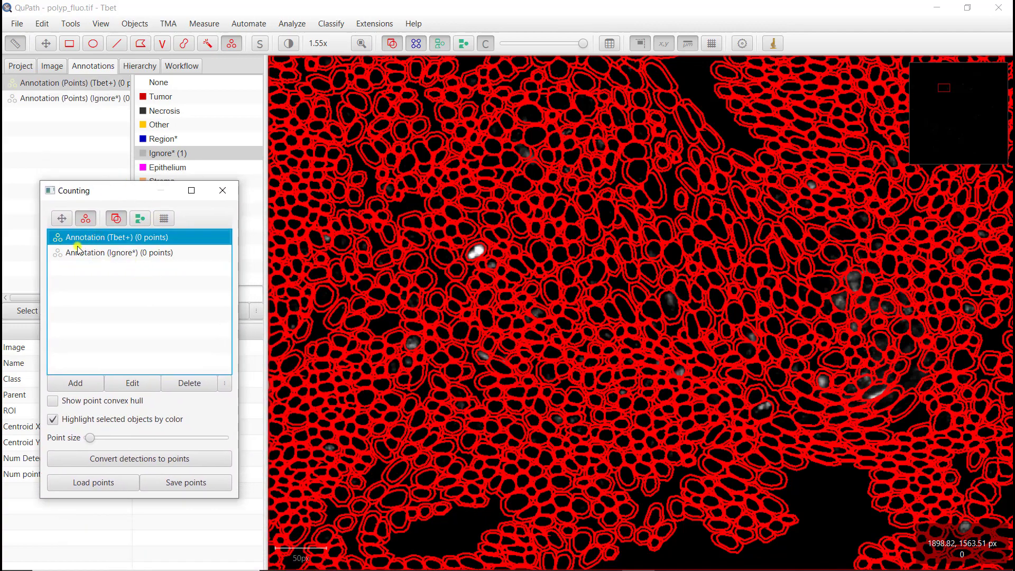
pyautogui.click(477, 252)
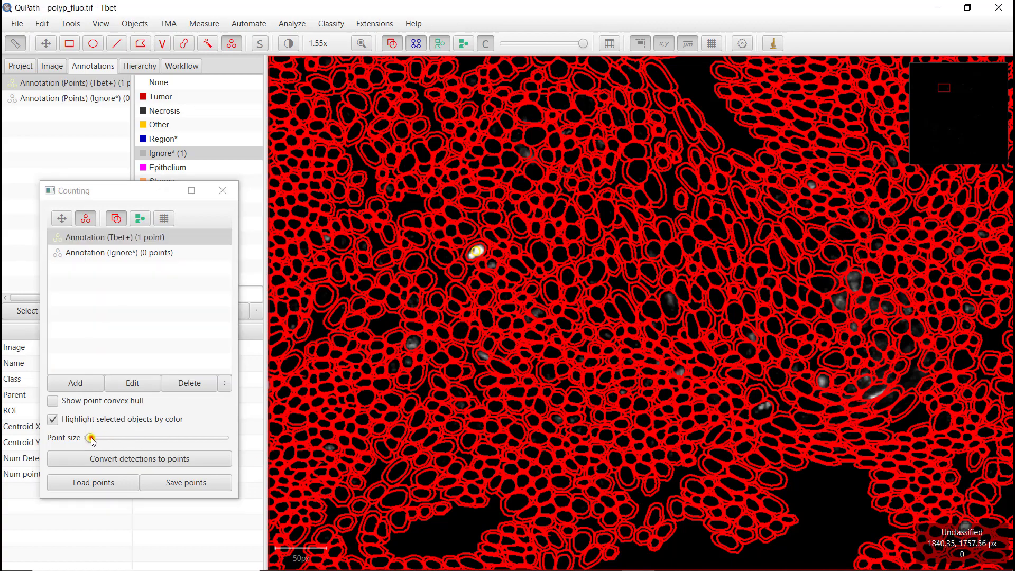
# - Enlarge the points slightly to about nucleus size and mark four more positive cells with Tbet+ points
pyautogui.moveTo(91, 439)
pyautogui.mouseDown()
pyautogui.moveTo(218, 436)
pyautogui.moveTo(114, 431)
pyautogui.moveTo(163, 437)
pyautogui.moveTo(217, 425)
pyautogui.moveTo(95, 437)
pyautogui.mouseUp()
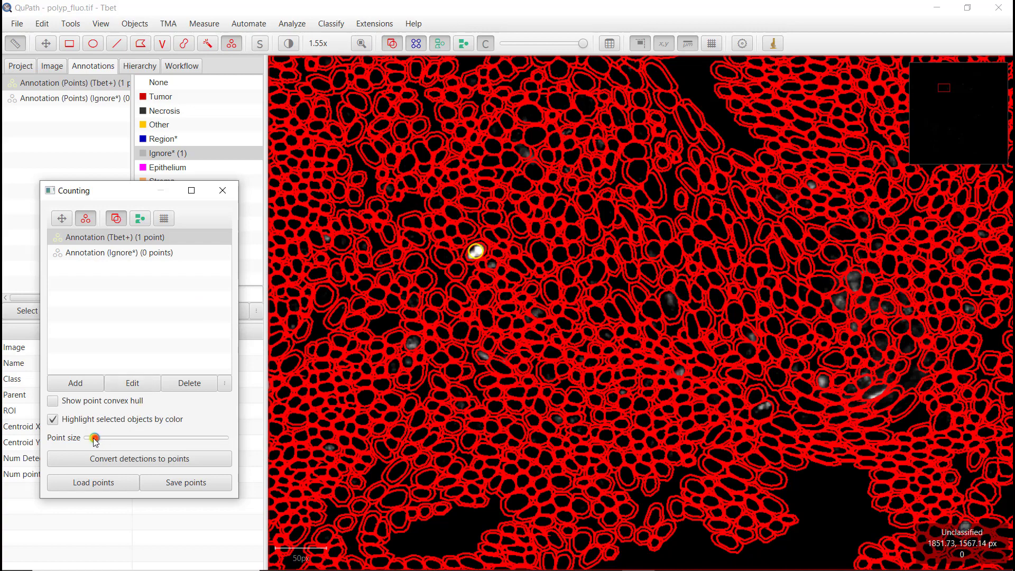
pyautogui.moveTo(94, 439); pyautogui.dragTo(92, 439)
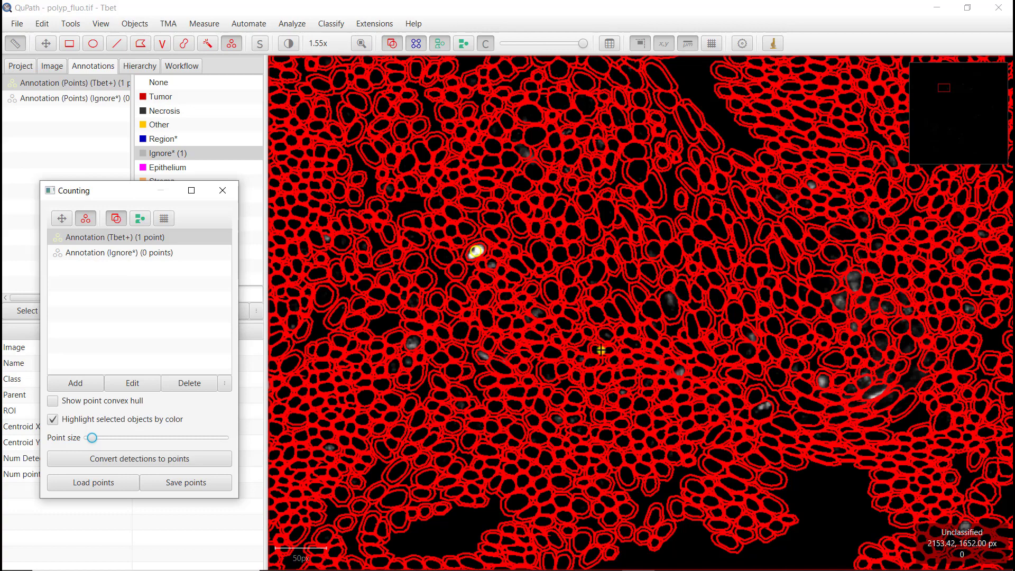
pyautogui.click(823, 381)
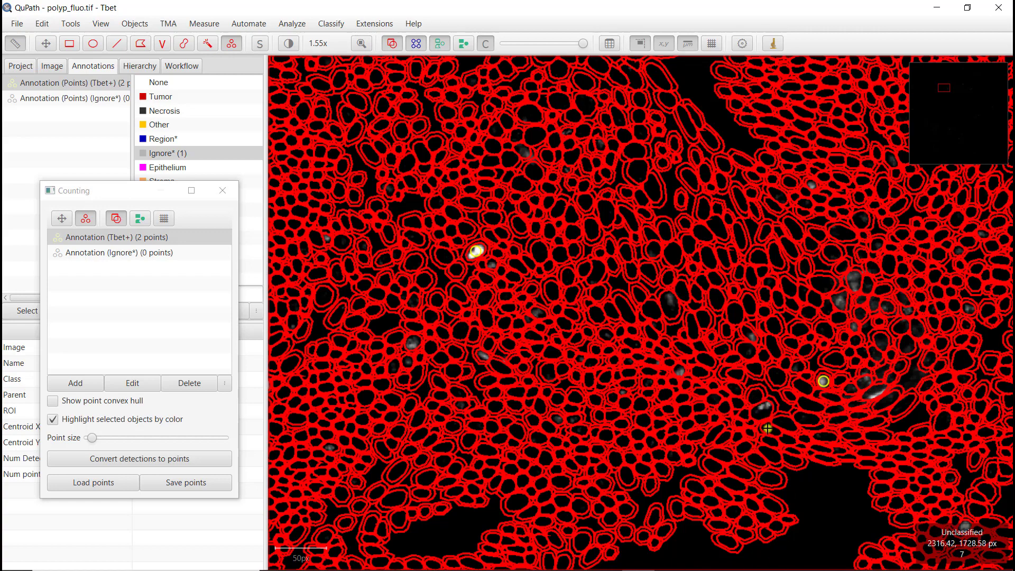
pyautogui.scroll(4, 767, 428)
pyautogui.scroll(2, 767, 420)
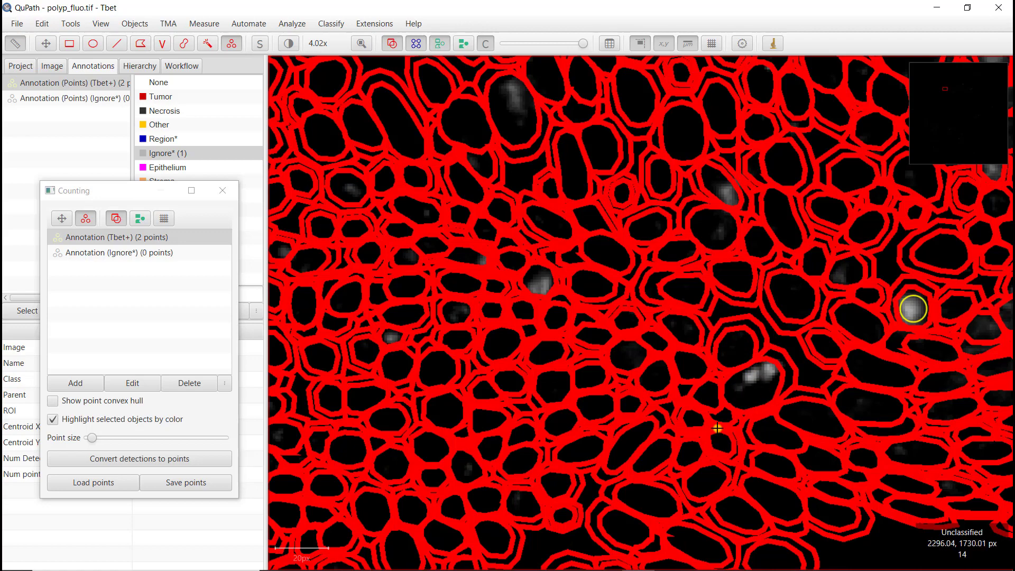
pyautogui.scroll(-2, 732, 389)
pyautogui.scroll(-1, 757, 374)
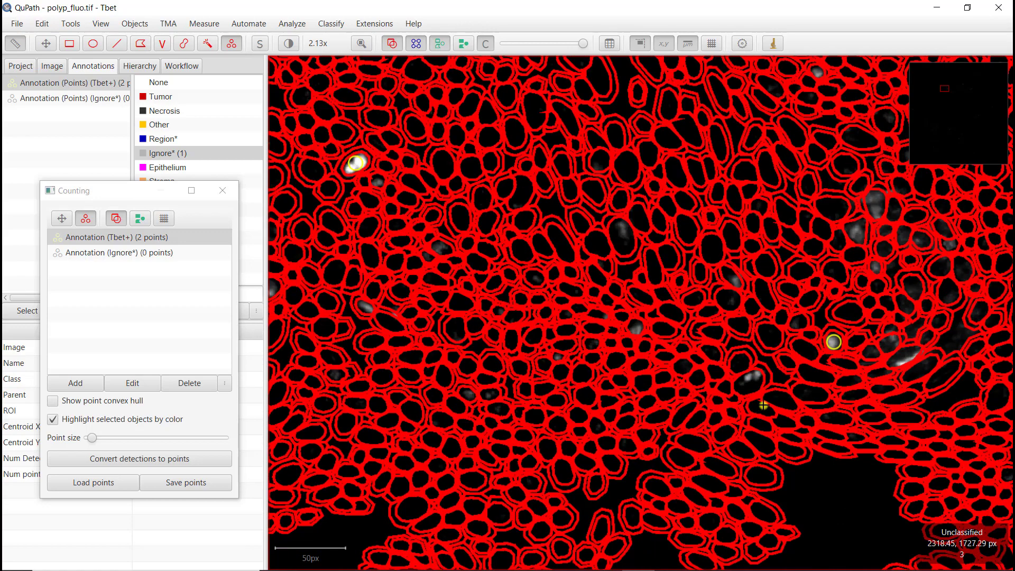
pyautogui.click(636, 329)
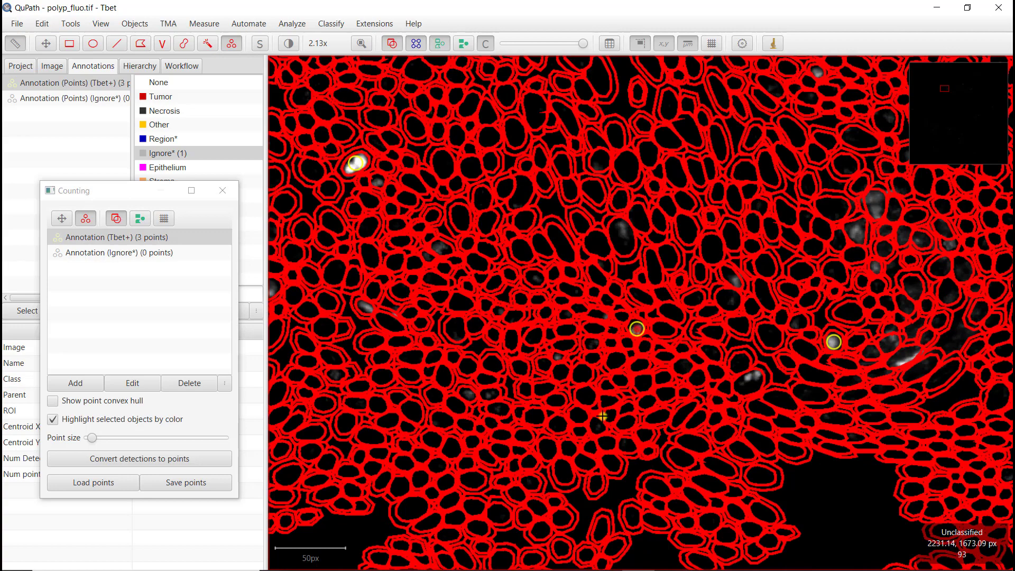
pyautogui.click(363, 306)
pyautogui.moveTo(392, 390); pyautogui.dragTo(680, 405)
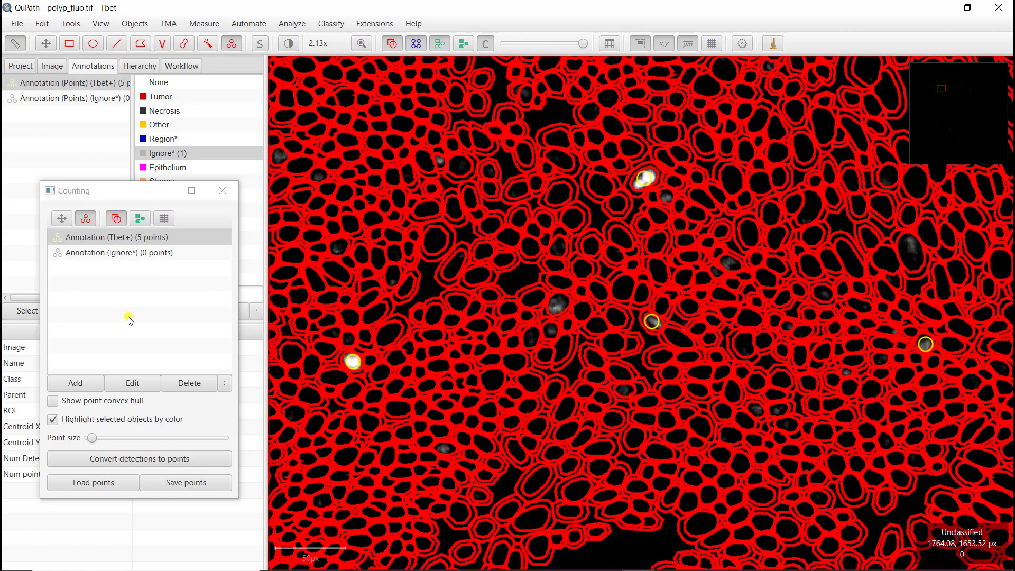
# - Switch to the Ignore* annotation and place four points on cells that are negative for Tbet
pyautogui.click(80, 253)
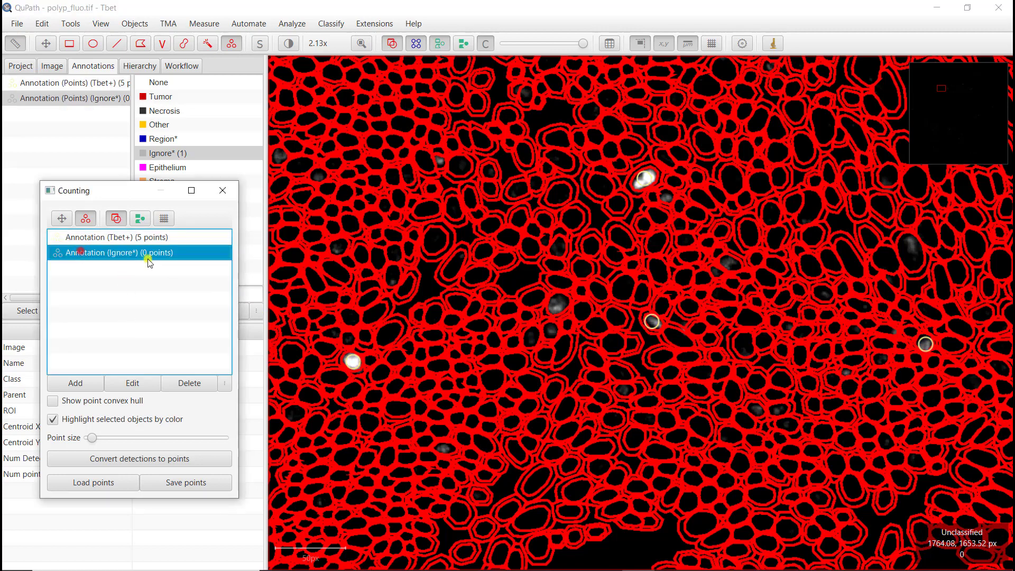
pyautogui.click(478, 274)
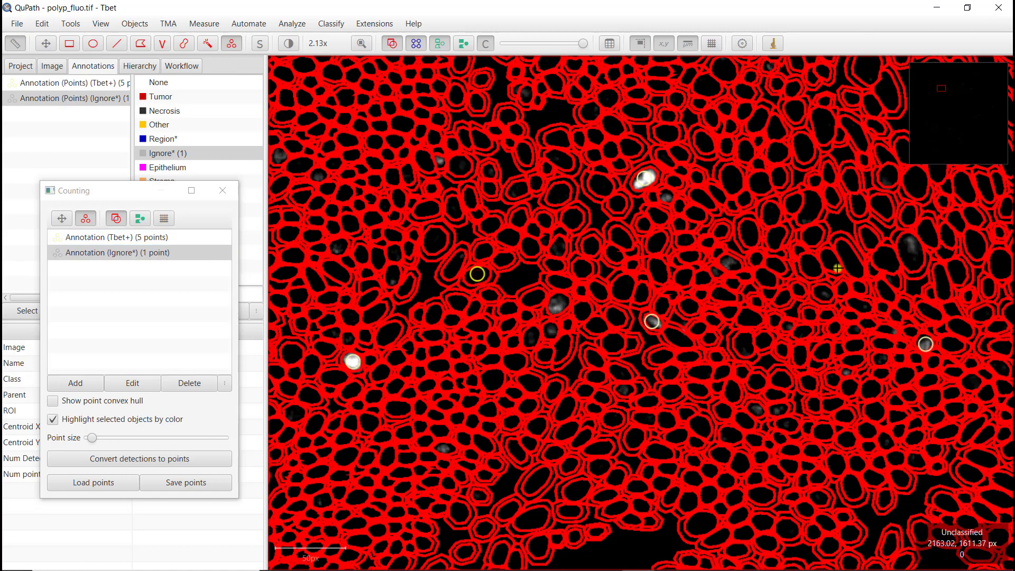
pyautogui.click(913, 251)
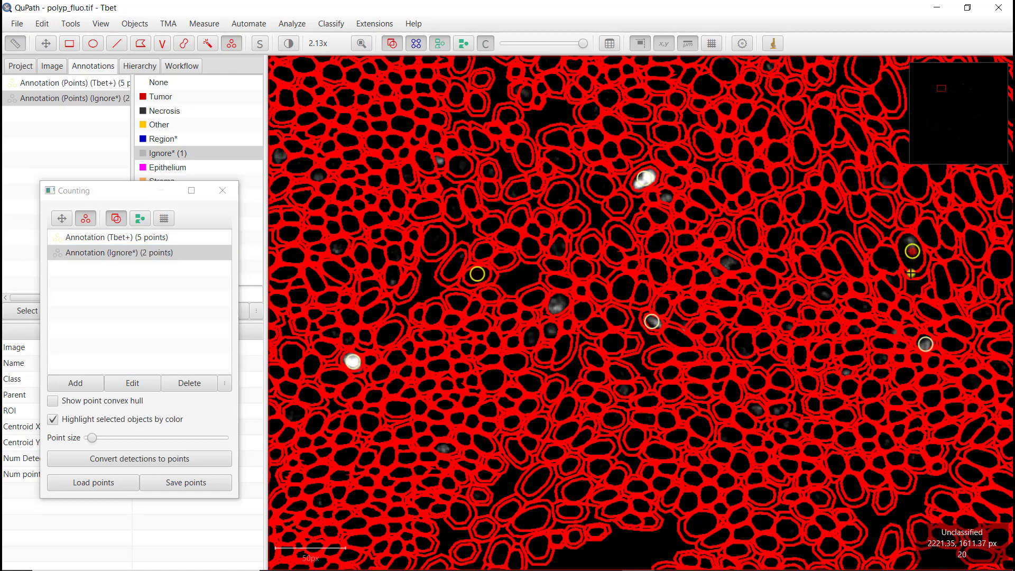
pyautogui.press('space')
pyautogui.moveTo(867, 346); pyautogui.dragTo(684, 339)
pyautogui.moveTo(812, 306); pyautogui.dragTo(702, 297)
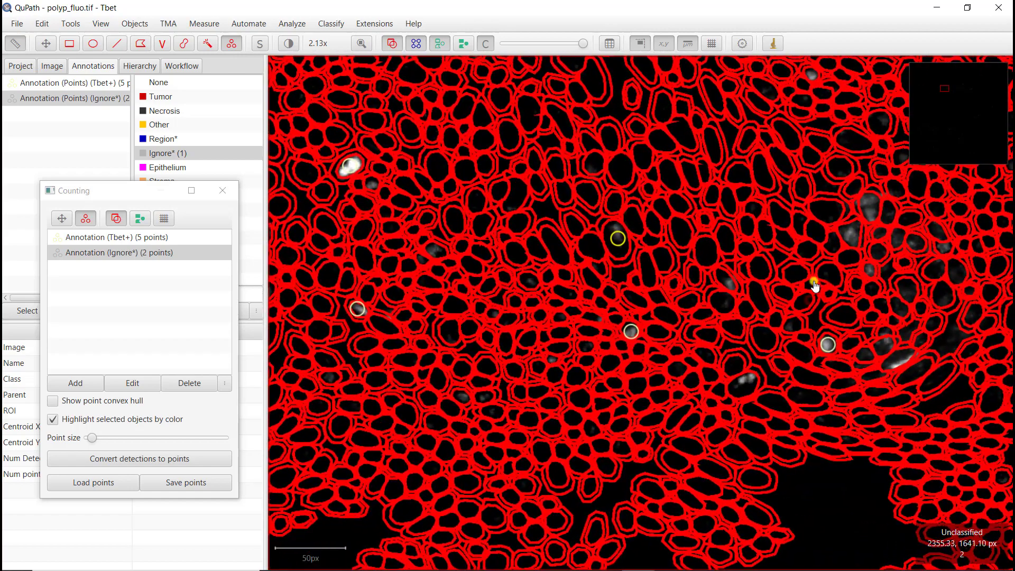
pyautogui.moveTo(814, 285); pyautogui.dragTo(613, 282)
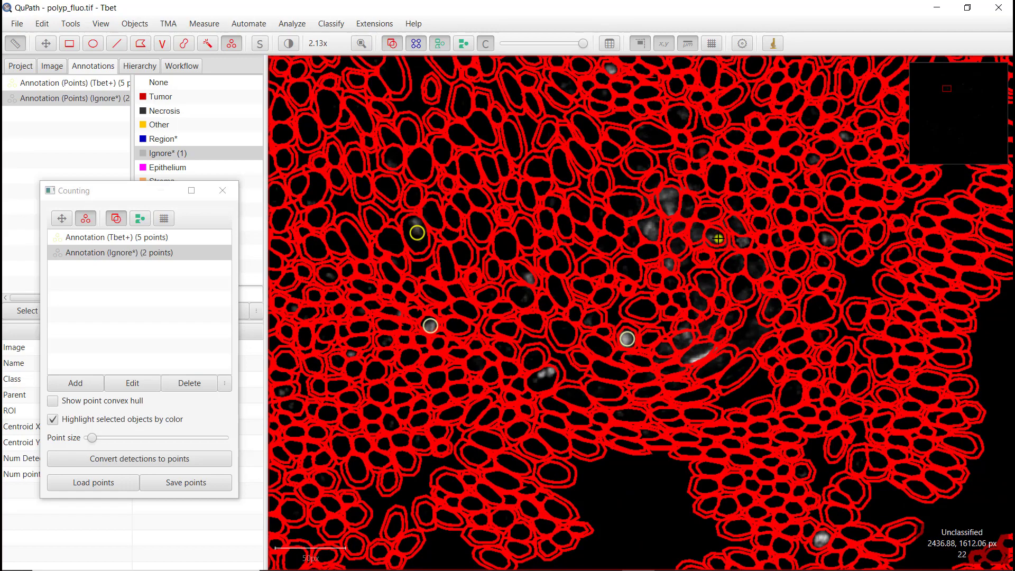
pyautogui.click(713, 236)
pyautogui.click(720, 337)
# - Place another Ignore* point on a negative cell in a different tissue area, further down and right in the image
pyautogui.scroll(-5, 592, 423)
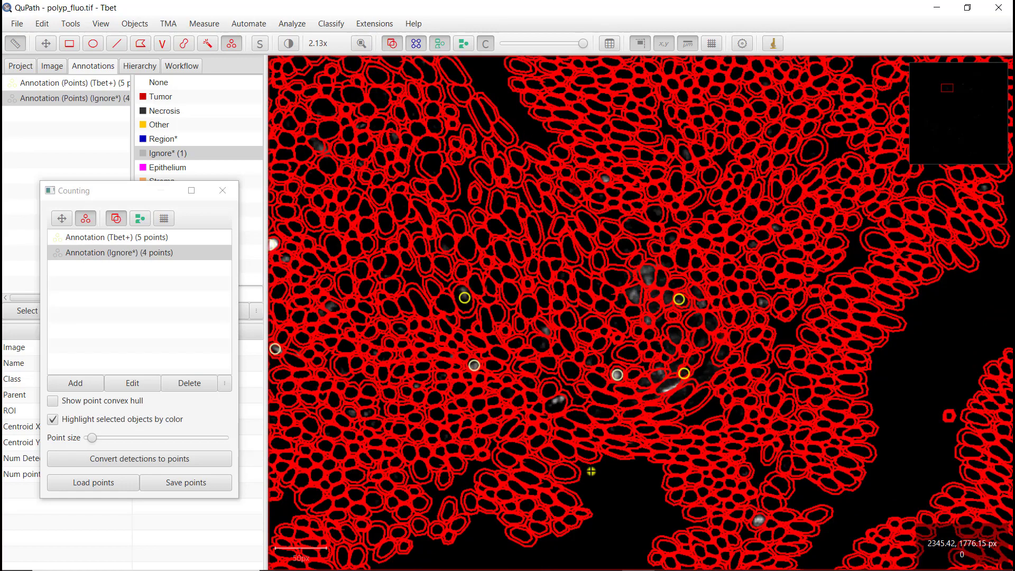
pyautogui.press('Down')
pyautogui.press('Right')
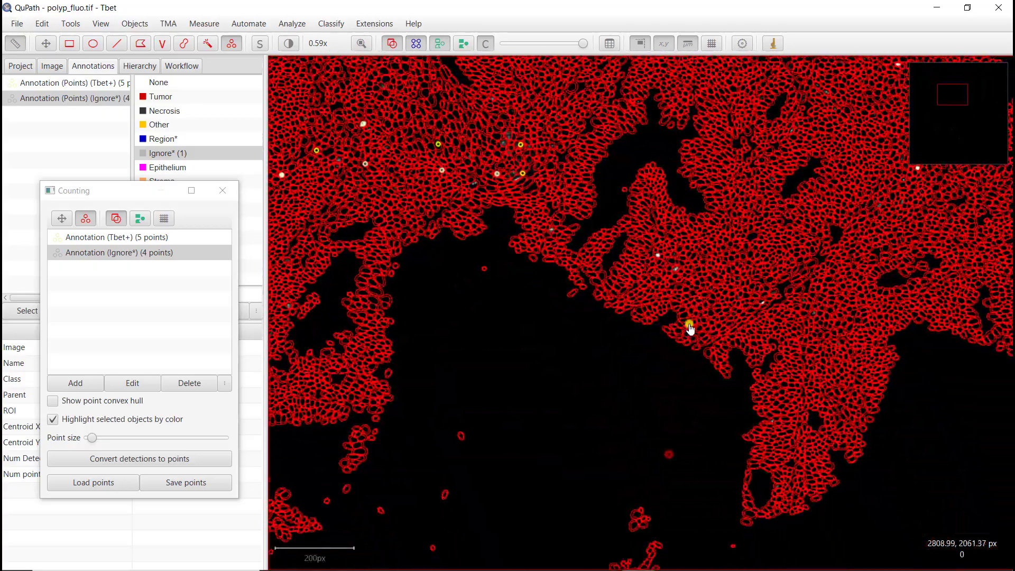
pyautogui.scroll(5, 691, 362)
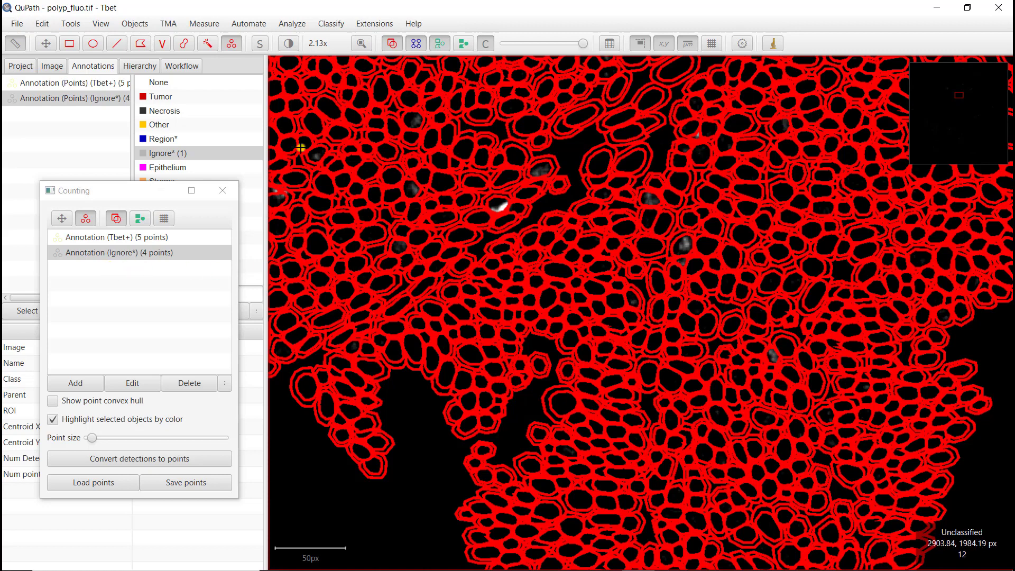
pyautogui.click(374, 234)
# - Open the Train object classifier window and move it clear of the annotated cells
pyautogui.hotkey('ctrl', 'l')
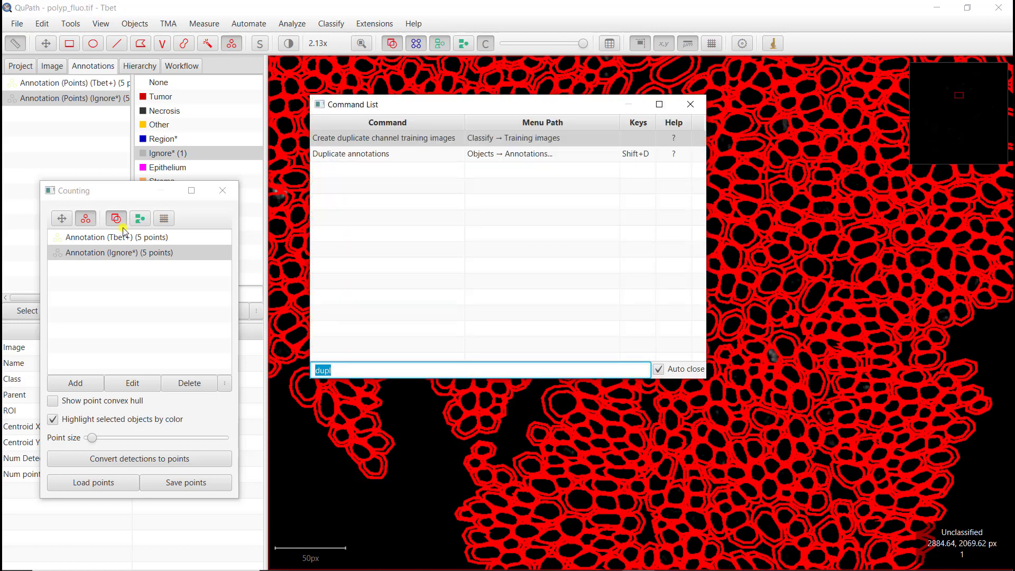
pyautogui.write('obje')
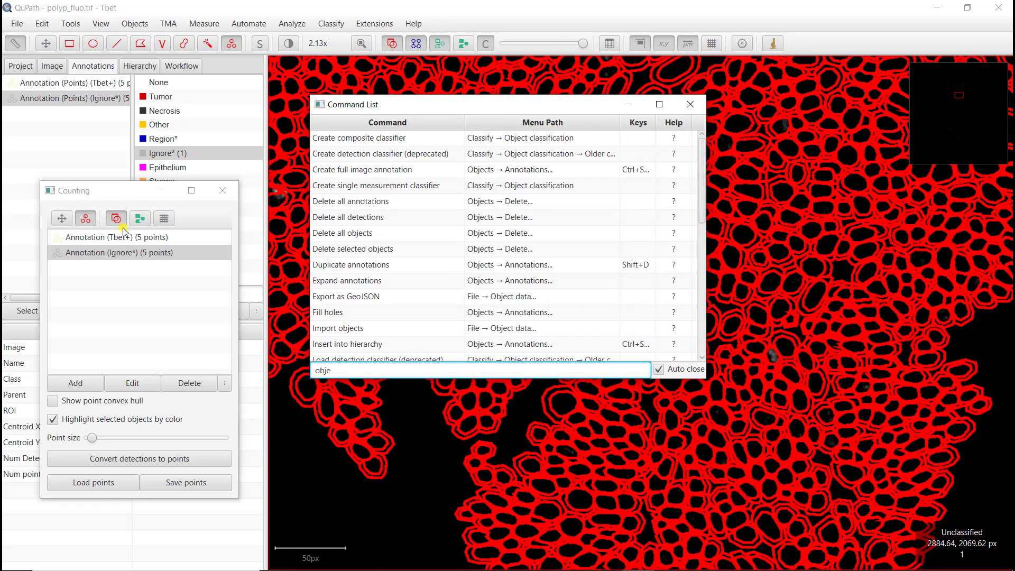
pyautogui.write('ct c')
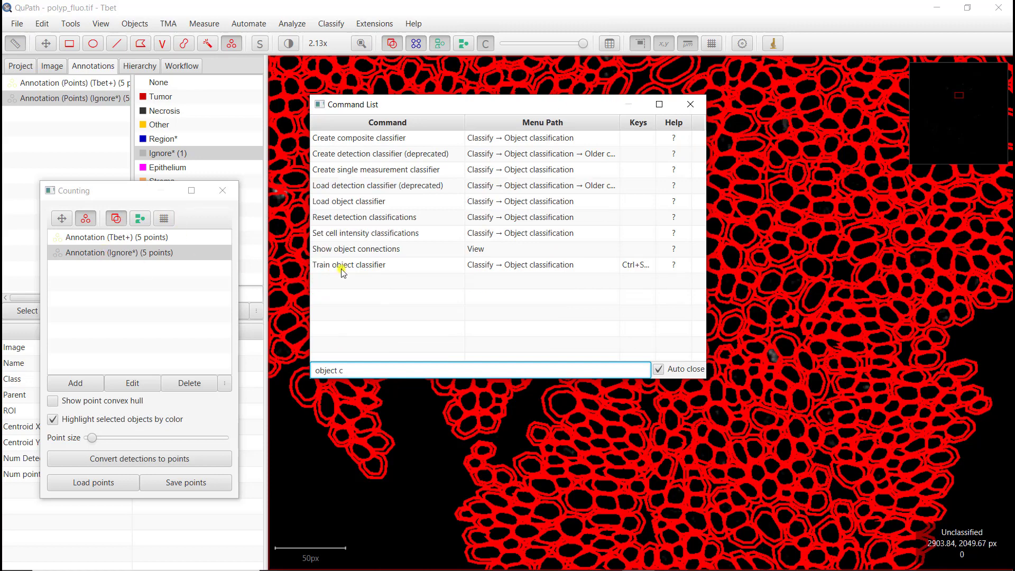
pyautogui.doubleClick(344, 266)
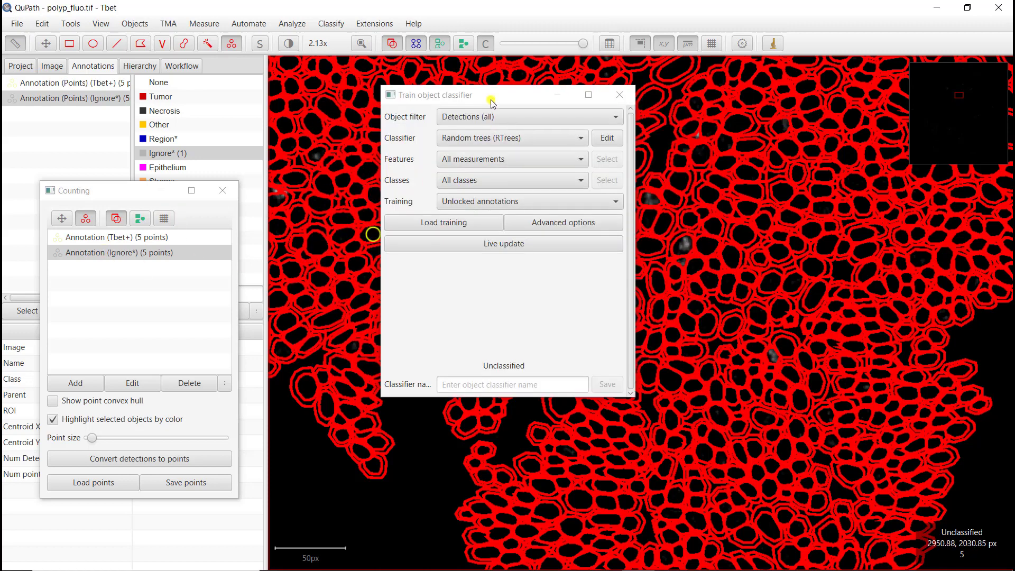
pyautogui.moveTo(486, 100); pyautogui.dragTo(211, 252)
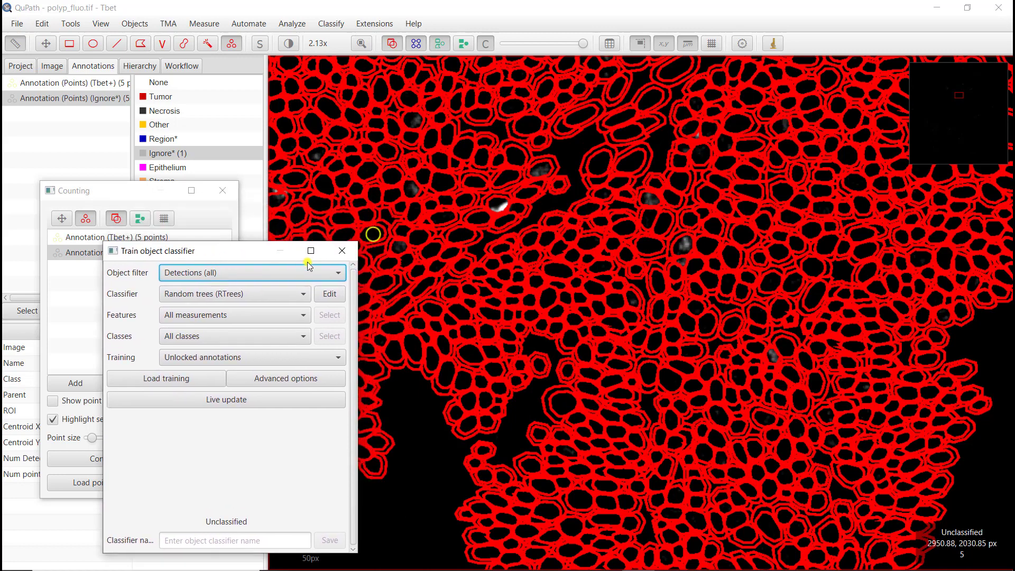
# - Review the available classifier types and feature options, keeping Random trees (RTrees) and All measurements
pyautogui.click(221, 295)
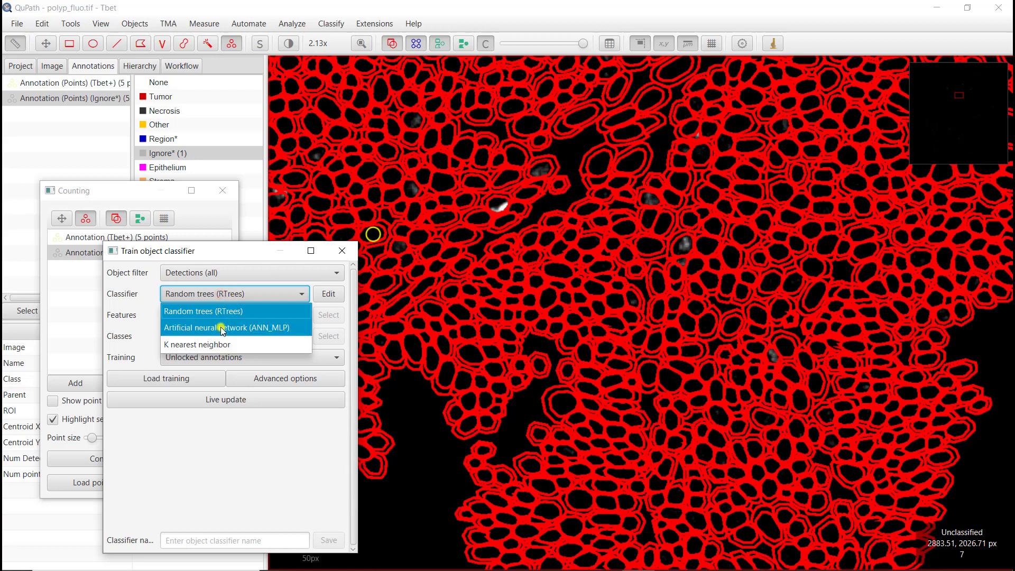
pyautogui.click(229, 312)
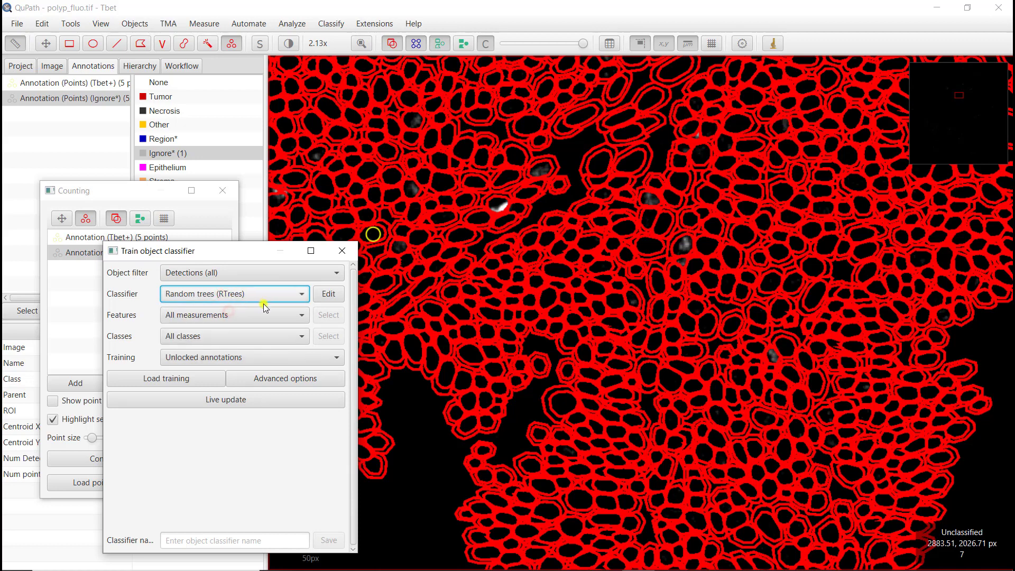
pyautogui.click(230, 316)
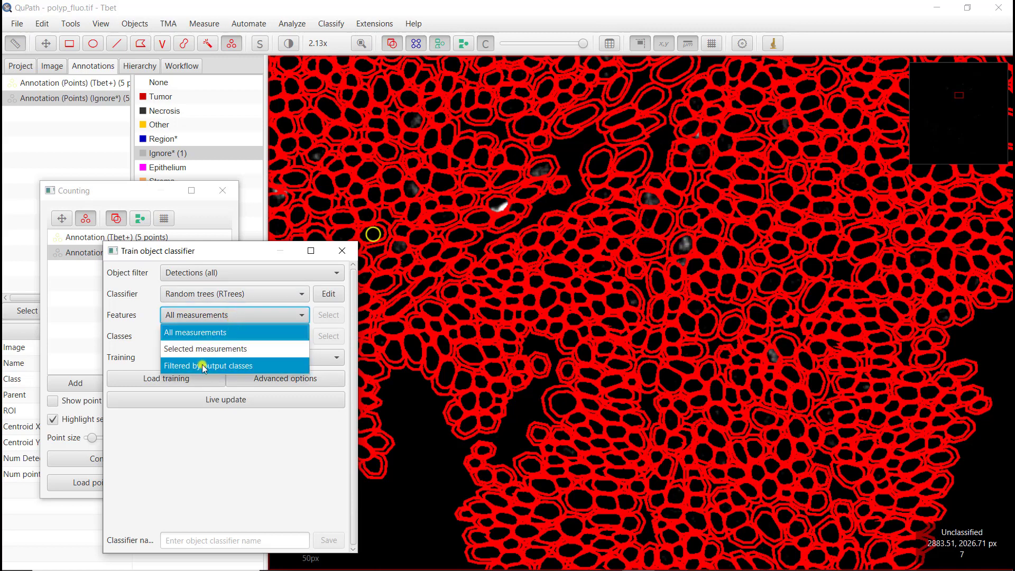
pyautogui.click(207, 332)
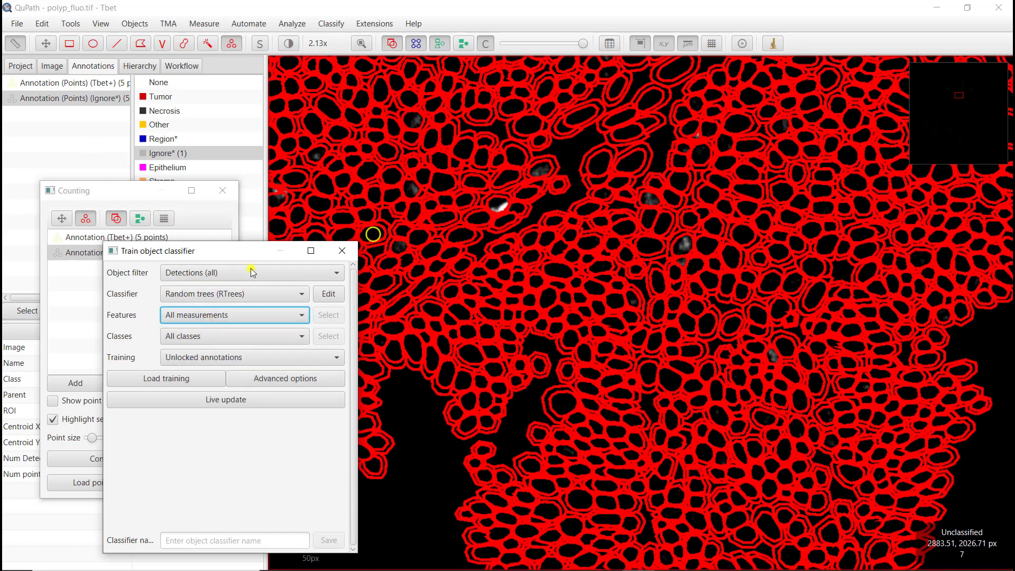
# - Show the project's image list and rearrange the Counting and Train object classifier windows so the image is unobstructed
pyautogui.moveTo(248, 256); pyautogui.dragTo(308, 246)
pyautogui.click(20, 65)
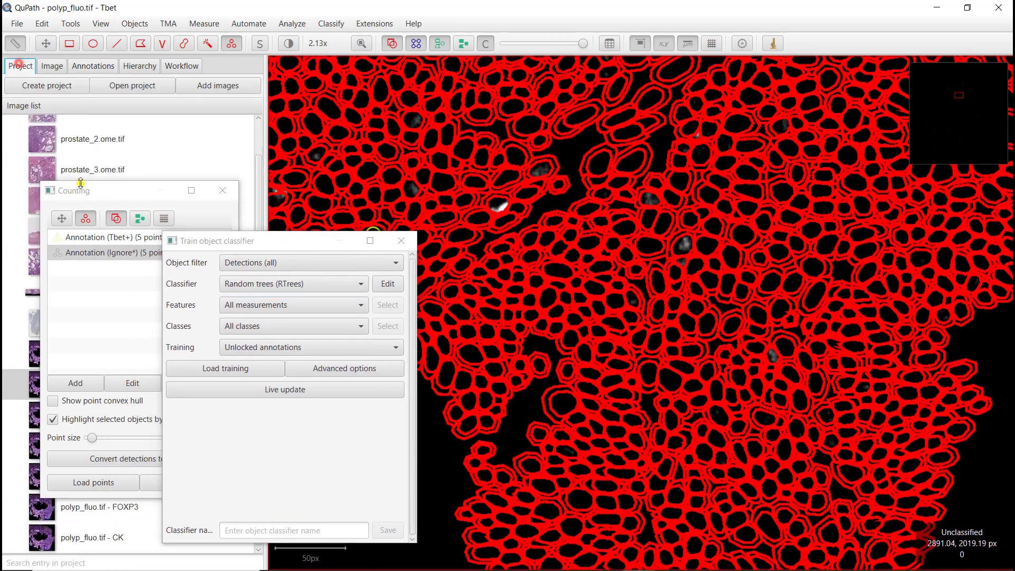
pyautogui.moveTo(108, 191); pyautogui.dragTo(143, 150)
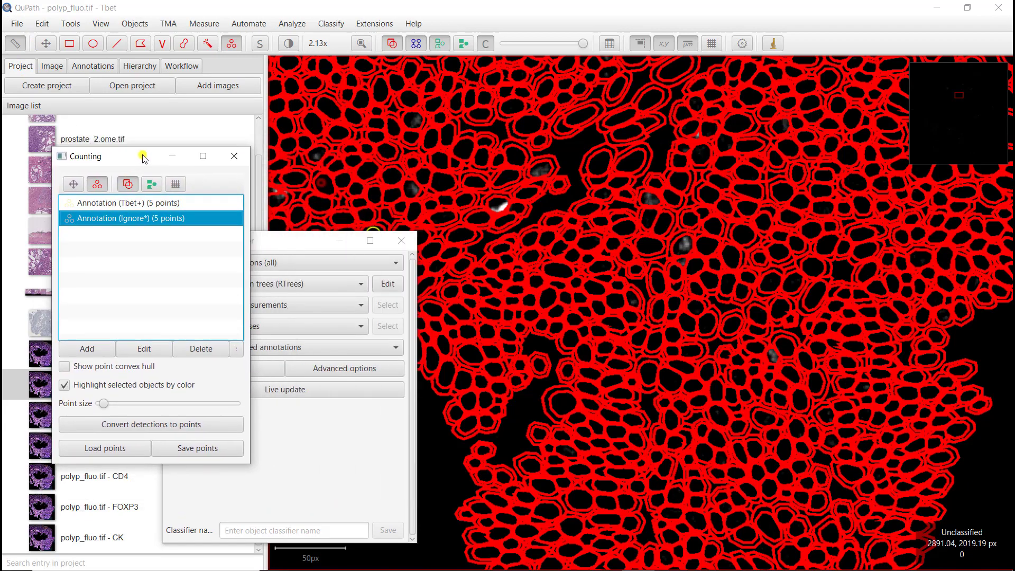
pyautogui.moveTo(283, 241); pyautogui.dragTo(149, 233)
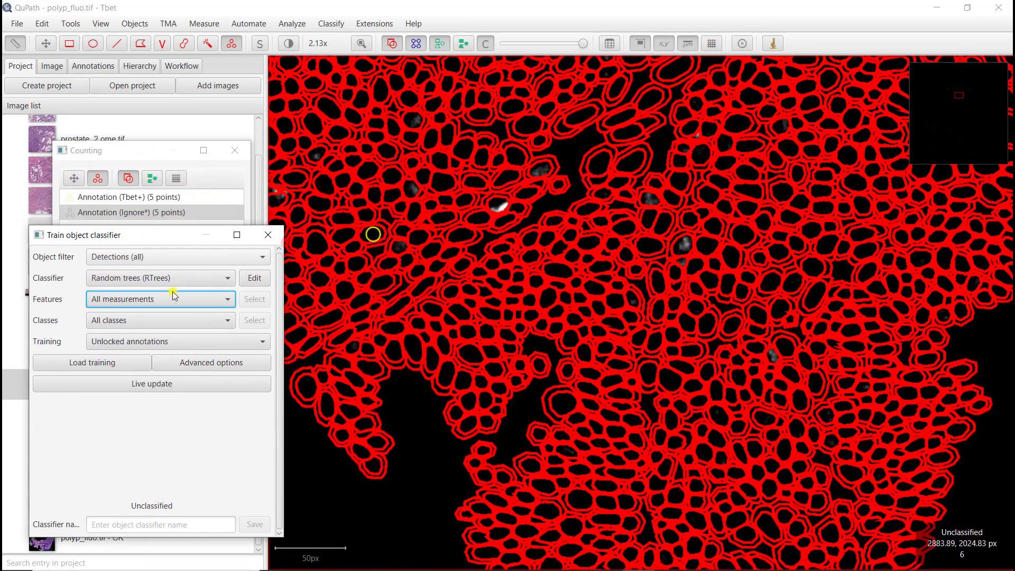
# - Limit the classifier features to Tbet: Nucleus: Mean and Tbet: Nucleus: Std.Dev., and run a live update
pyautogui.click(148, 298)
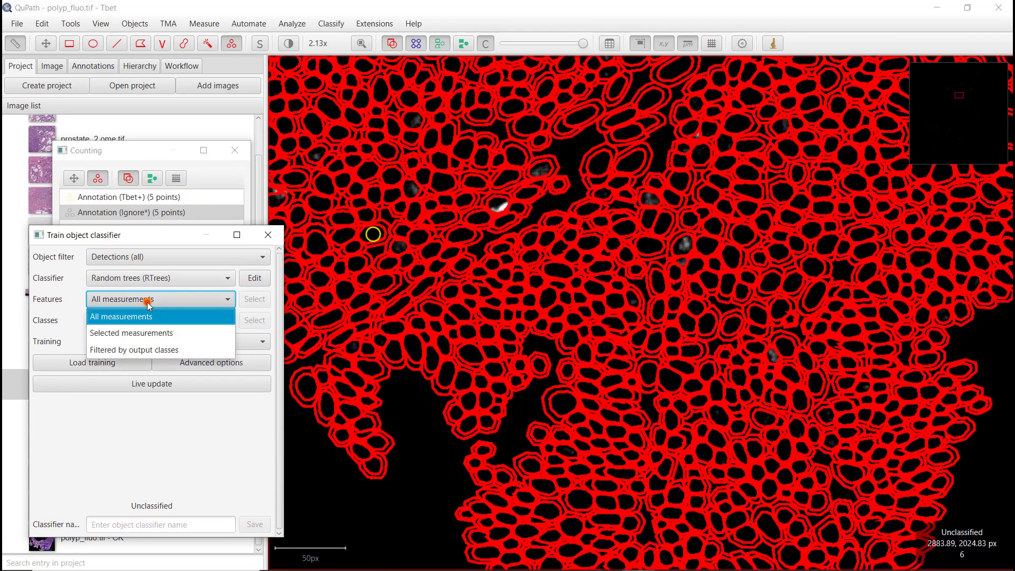
pyautogui.click(133, 332)
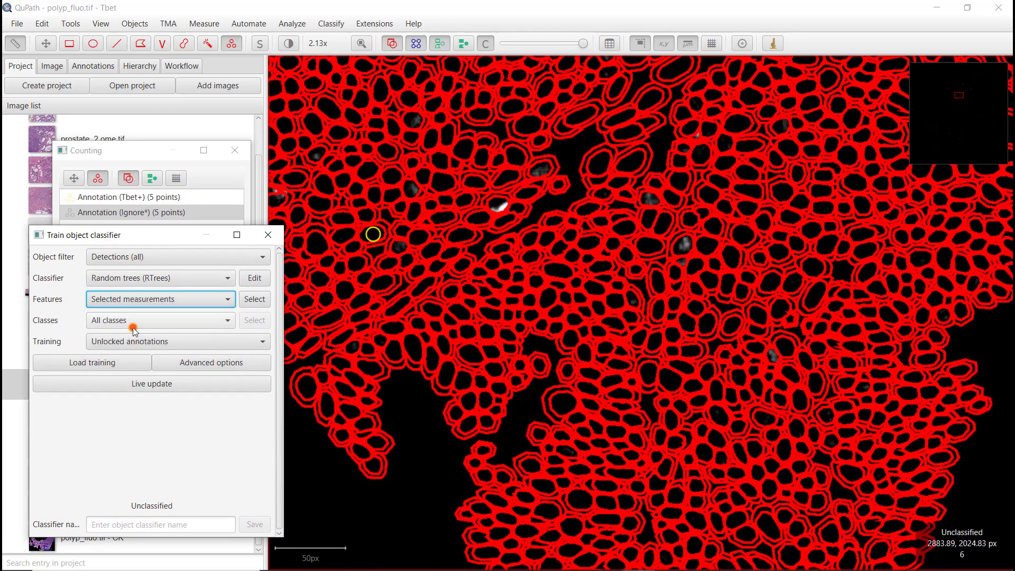
pyautogui.click(257, 300)
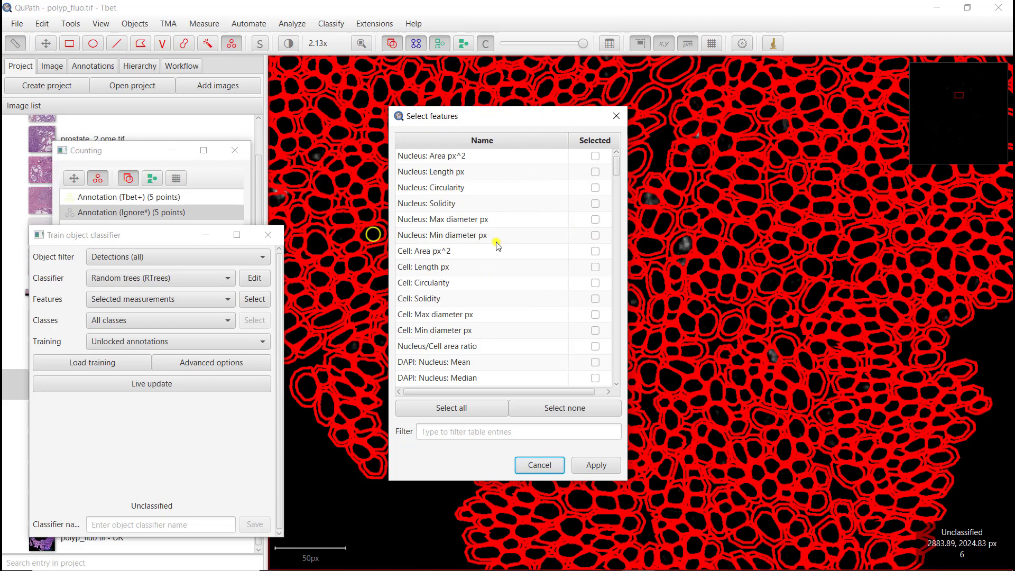
pyautogui.moveTo(470, 120); pyautogui.dragTo(835, 140)
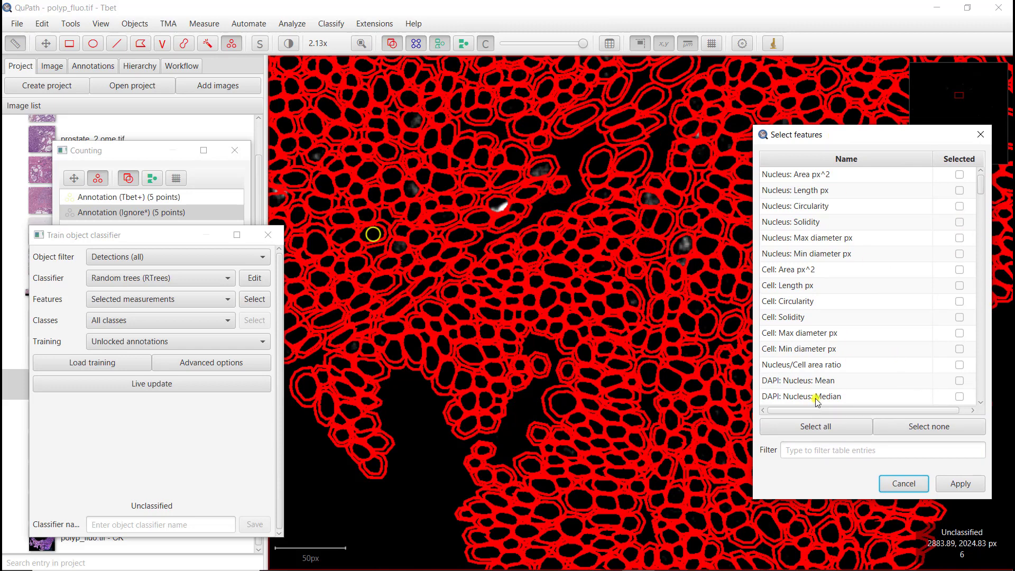
pyautogui.scroll(-4, 845, 335)
pyautogui.scroll(-7, 851, 332)
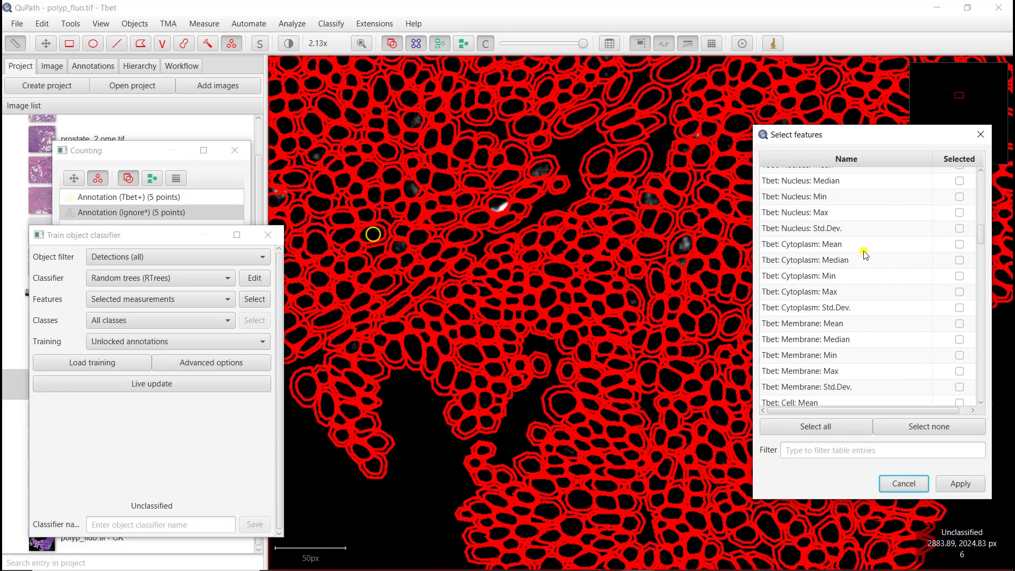
pyautogui.scroll(1, 864, 254)
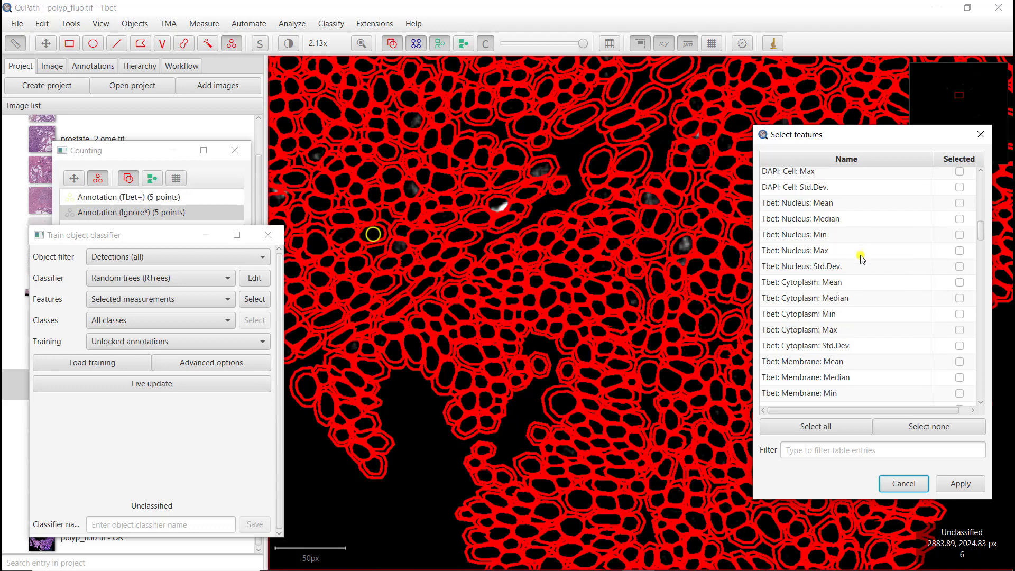
pyautogui.click(961, 204)
pyautogui.click(960, 266)
pyautogui.click(960, 483)
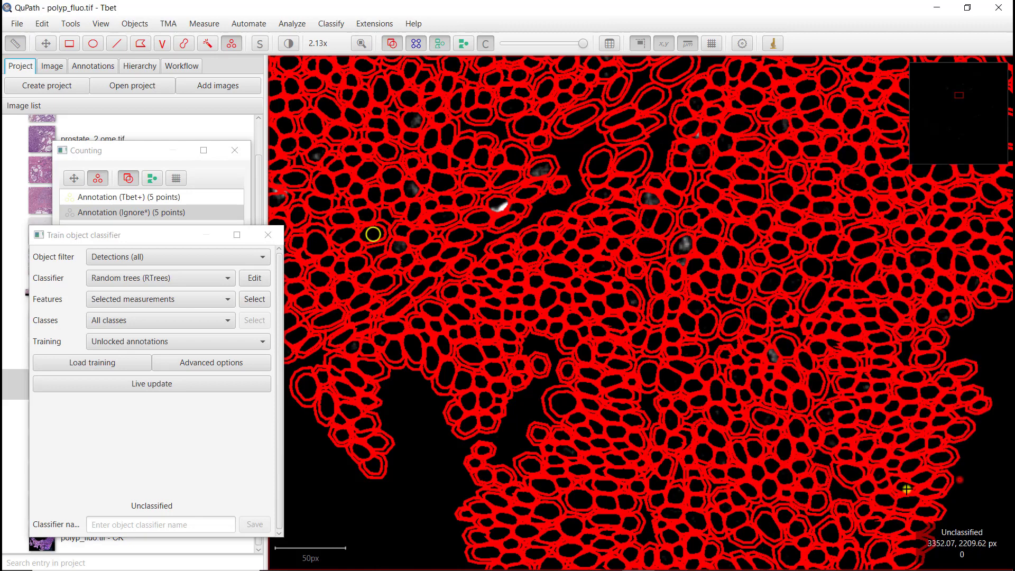
pyautogui.click(149, 385)
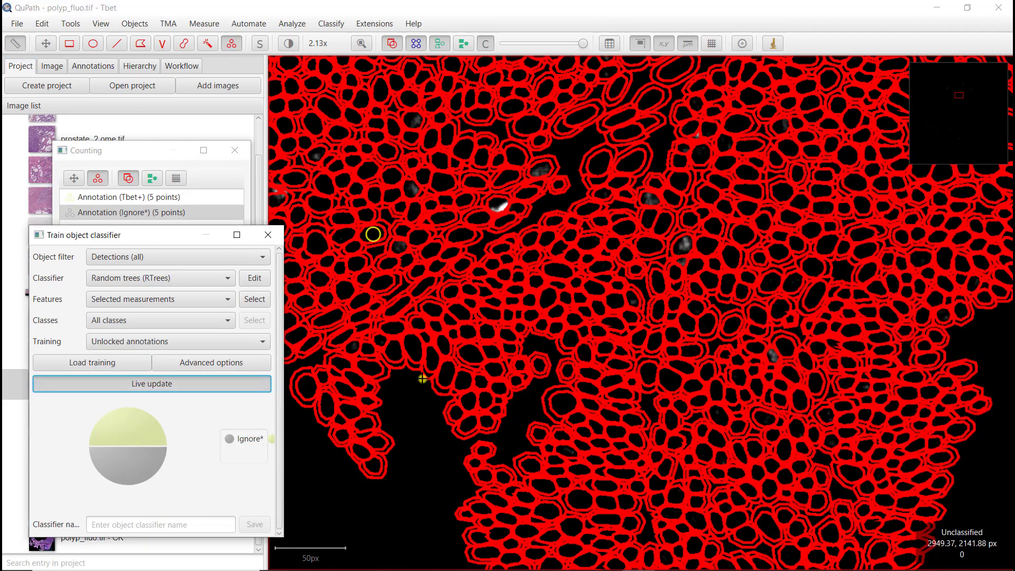
# - Add two Ignore* points on cells negative for Tbet and two Tbet+ points on brightly stained cells nearby
pyautogui.scroll(-2, 528, 229)
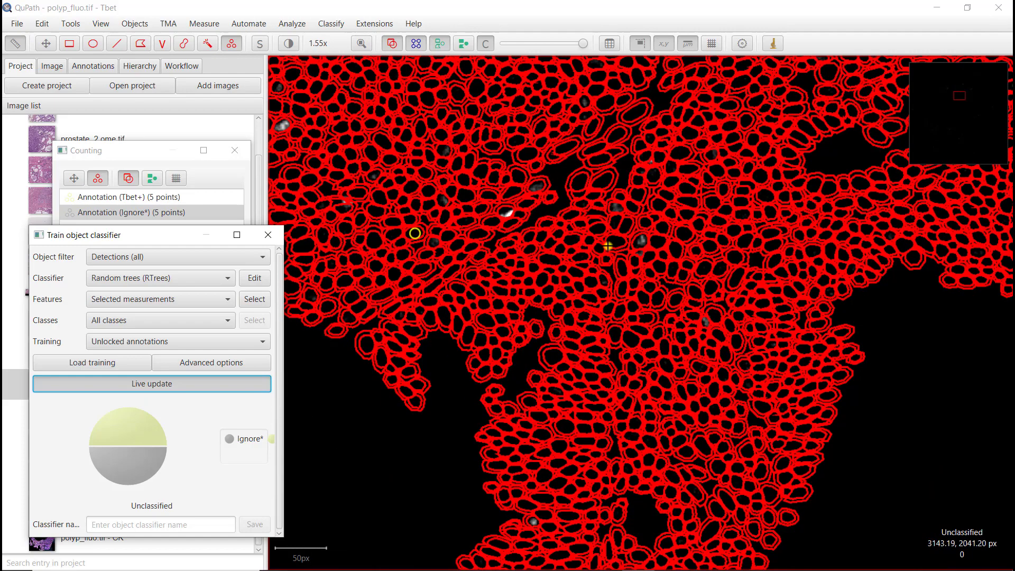
pyautogui.scroll(-2, 483, 213)
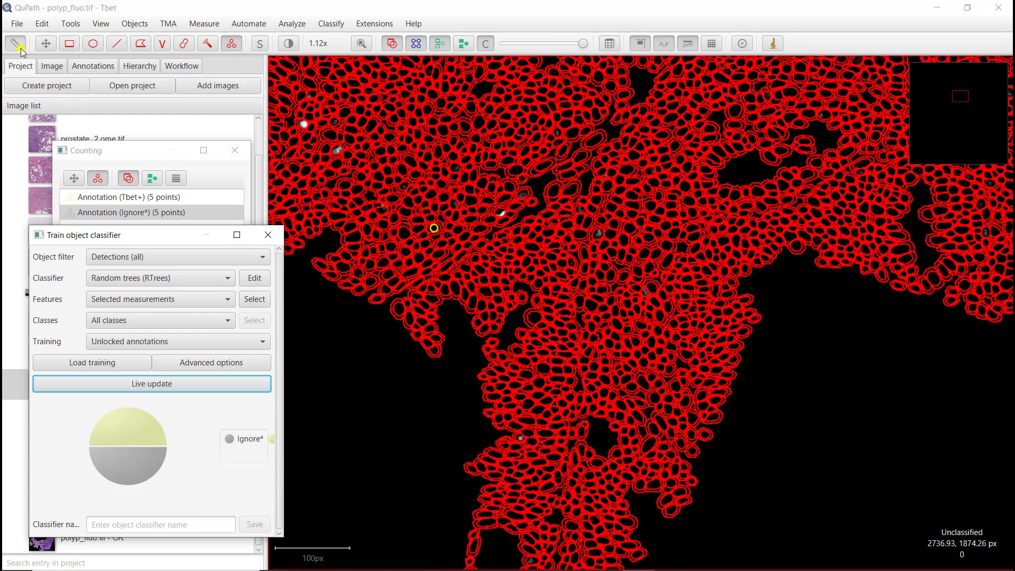
pyautogui.click(46, 43)
pyautogui.moveTo(417, 233); pyautogui.dragTo(584, 323)
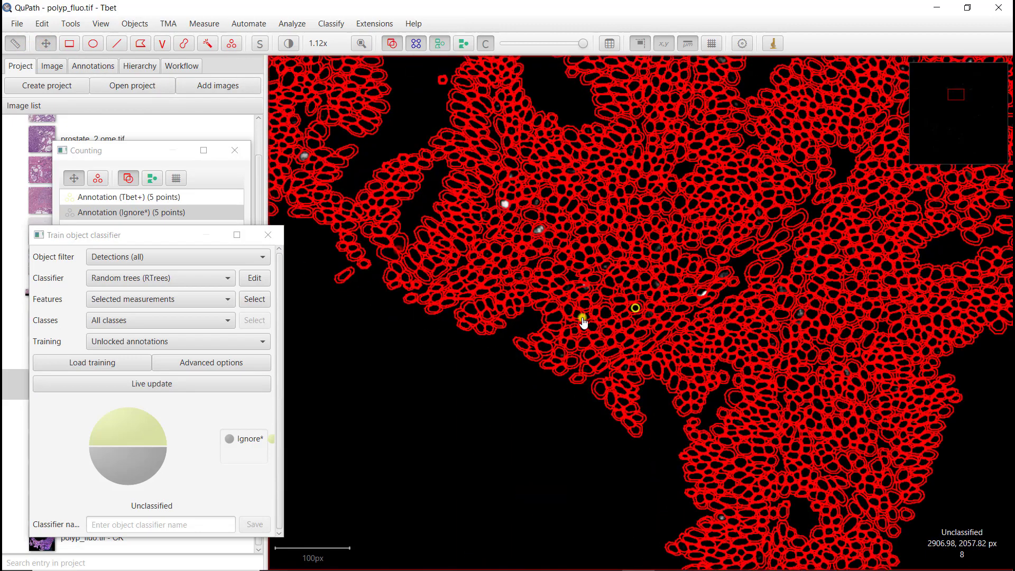
pyautogui.scroll(3, 550, 296)
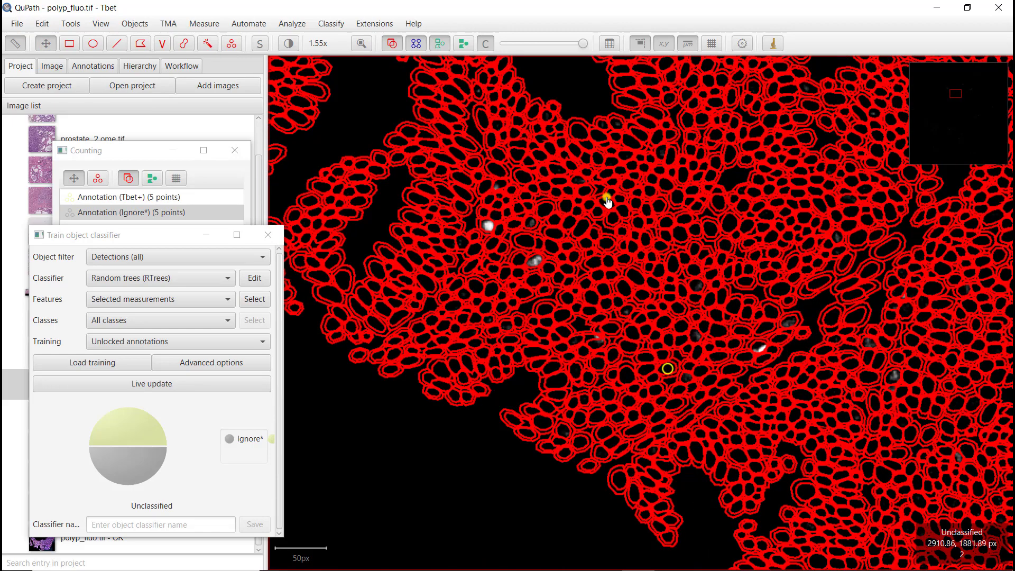
pyautogui.moveTo(181, 235); pyautogui.dragTo(163, 242)
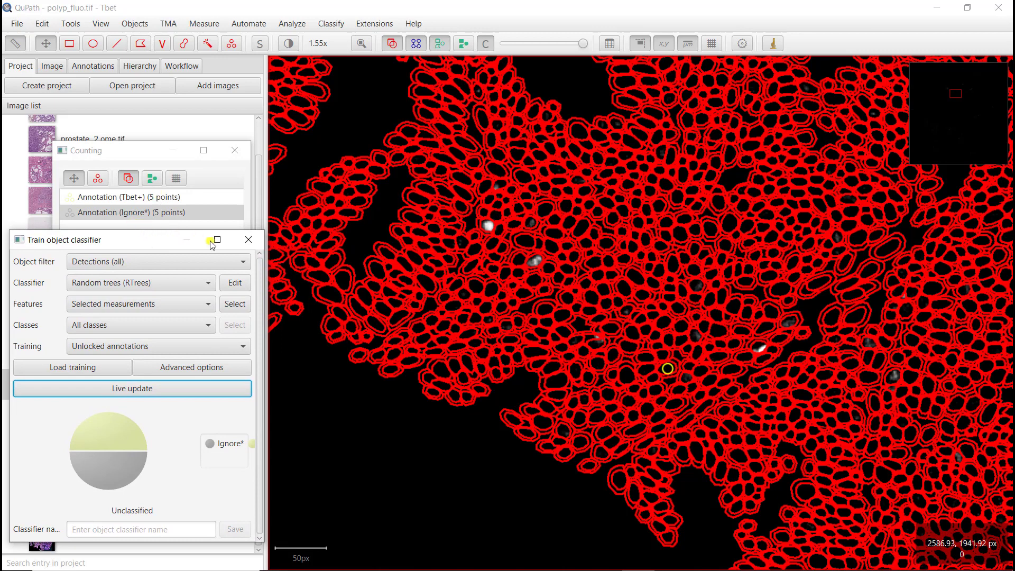
pyautogui.click(126, 213)
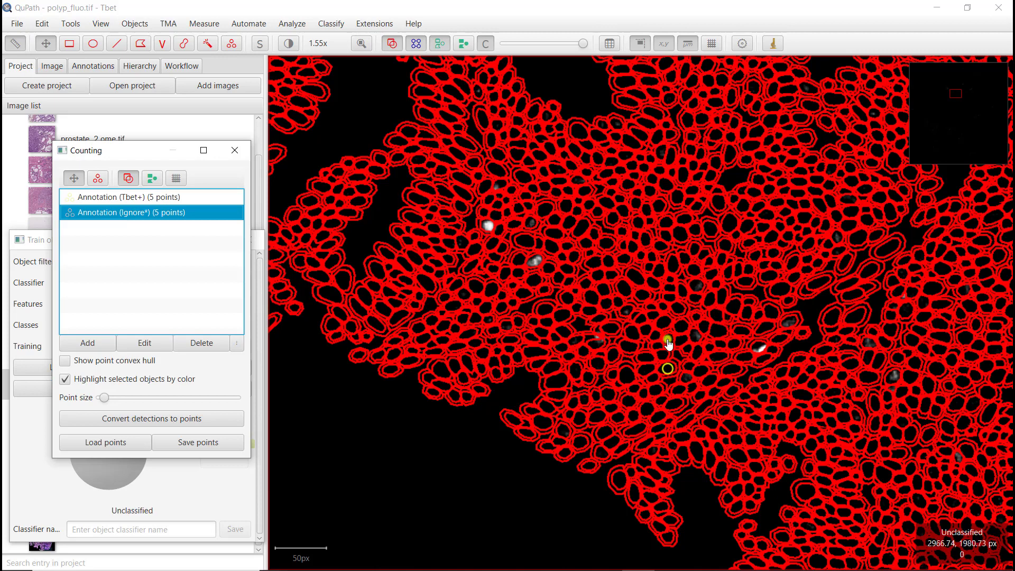
pyautogui.click(627, 319)
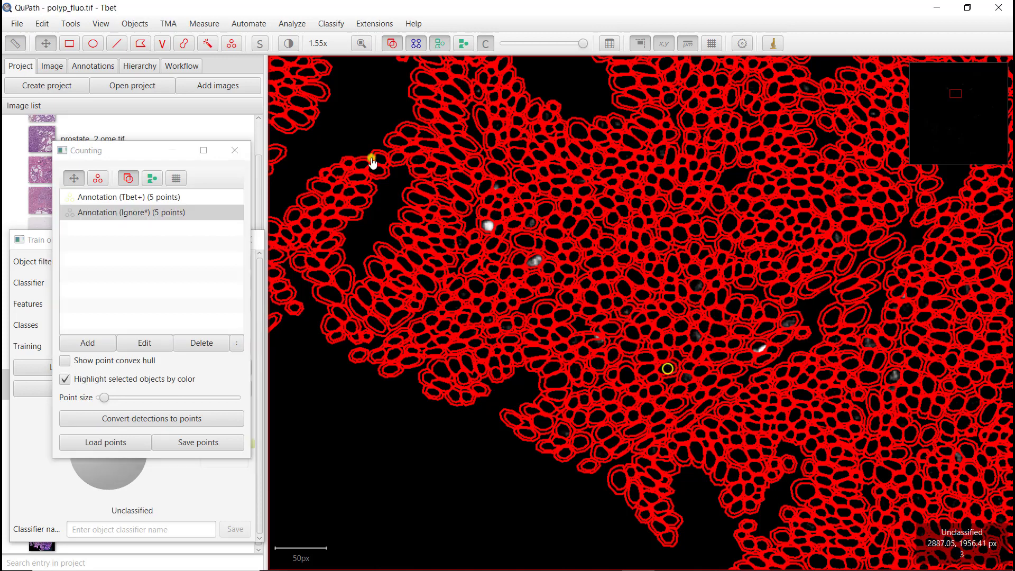
pyautogui.click(232, 43)
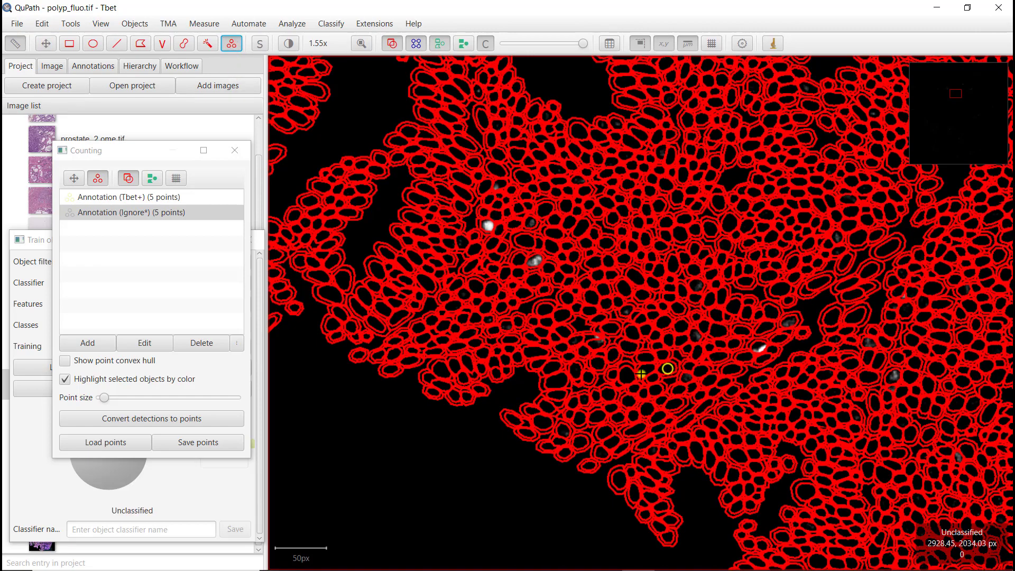
pyautogui.click(628, 311)
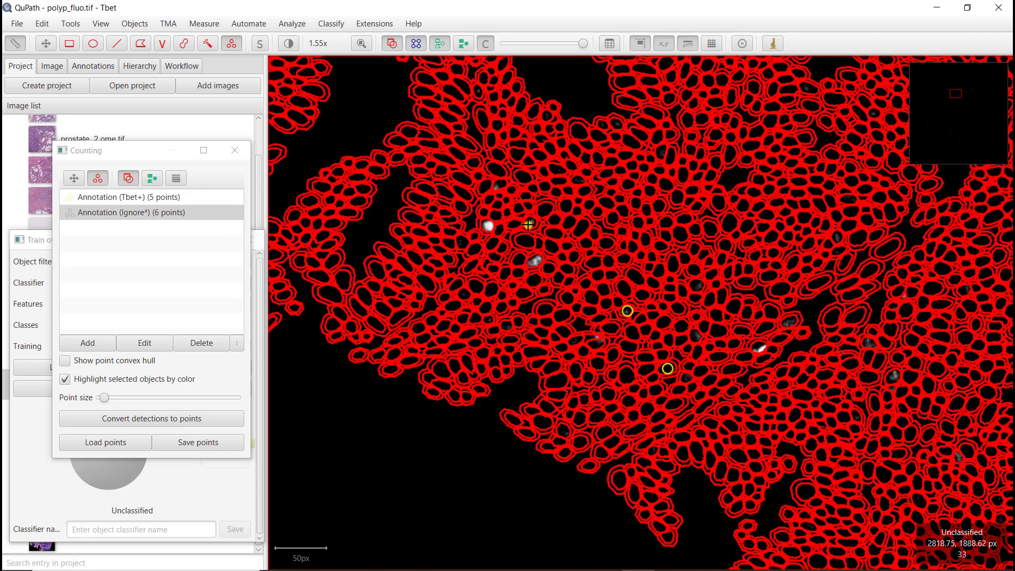
pyautogui.click(177, 198)
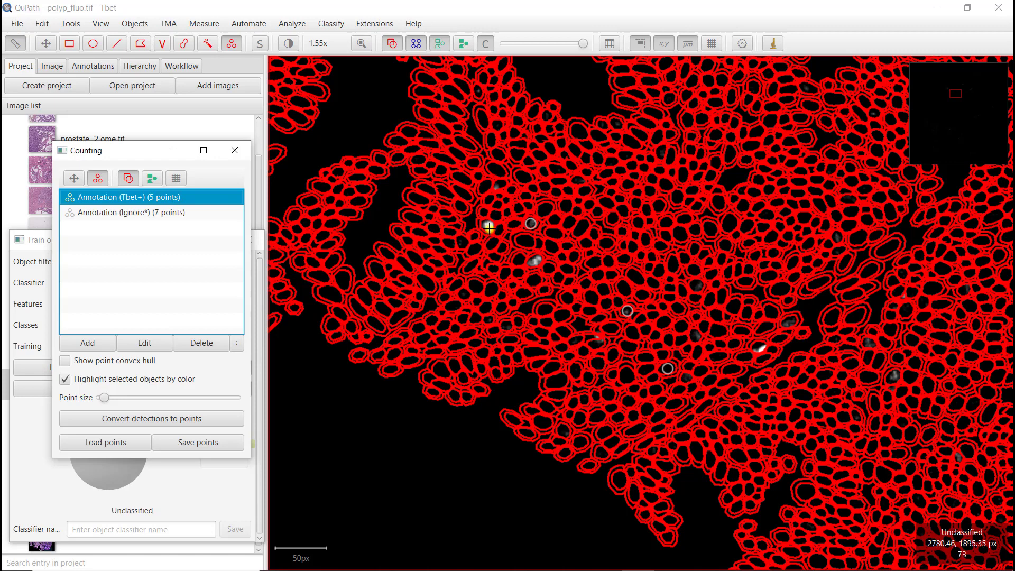
pyautogui.click(488, 226)
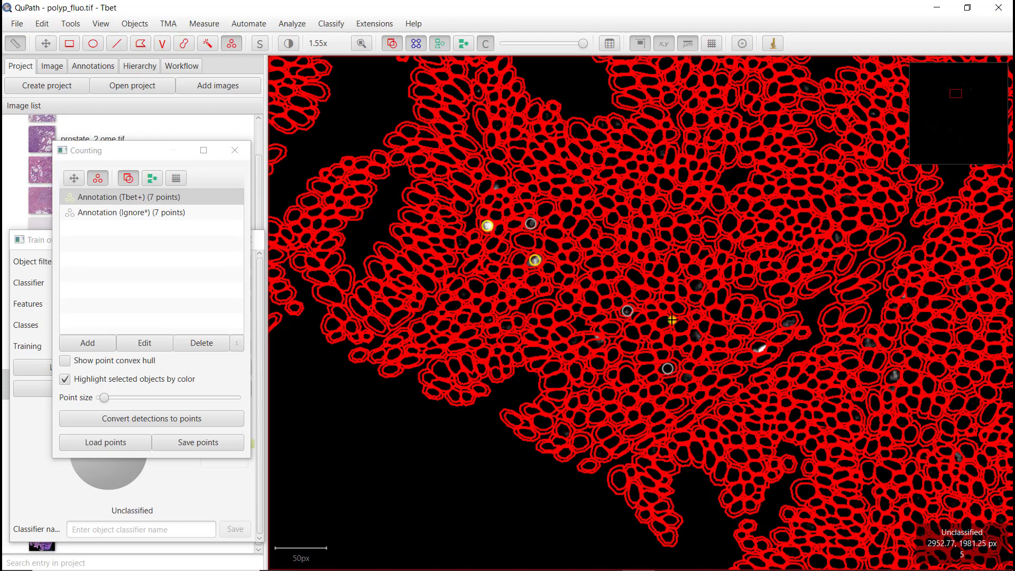
# - Turn on live update with the extended training points and check the cell classification across the wider tissue
pyautogui.scroll(-5, 673, 320)
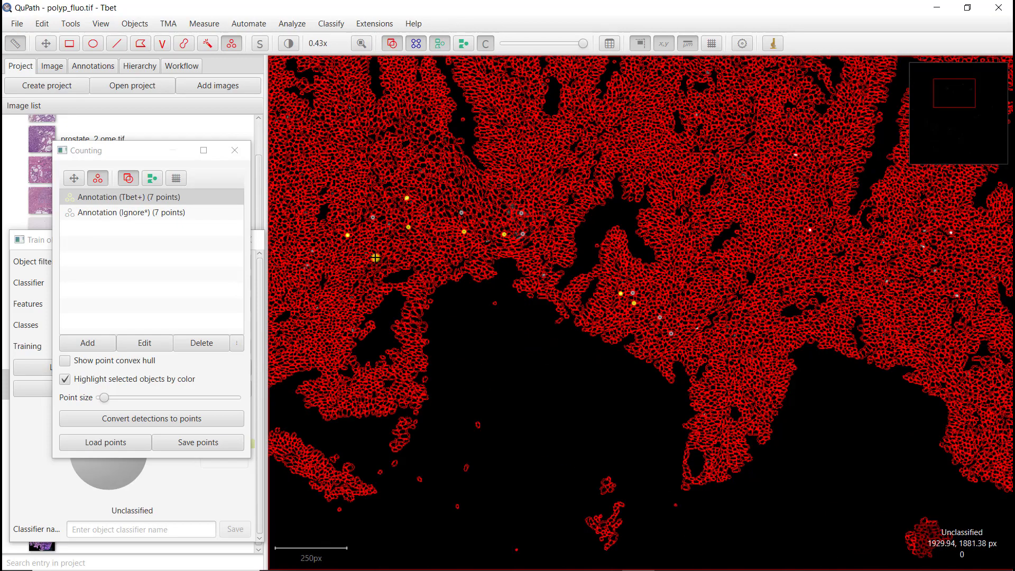
pyautogui.scroll(2, 398, 225)
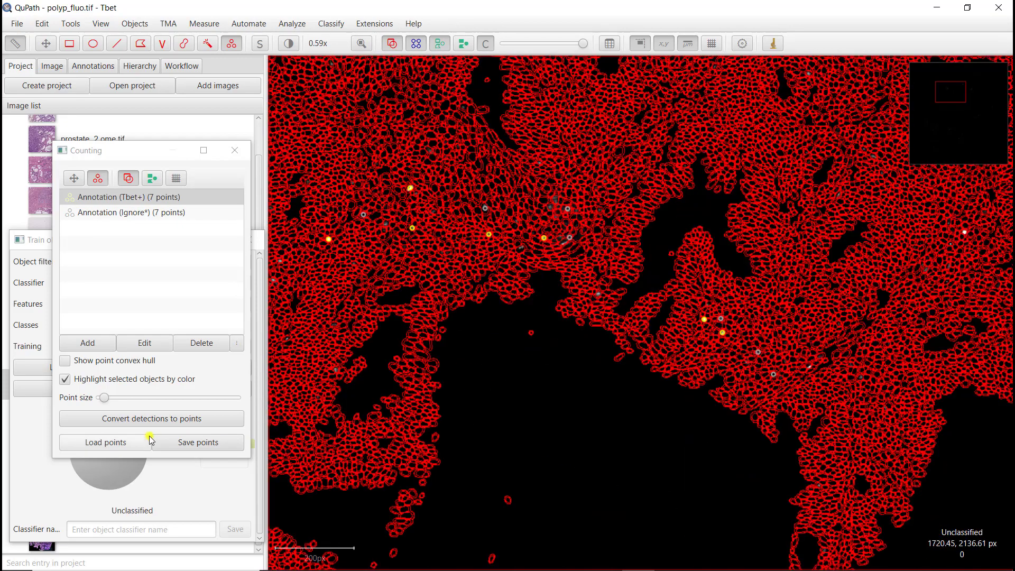
pyautogui.click(83, 500)
pyautogui.click(133, 393)
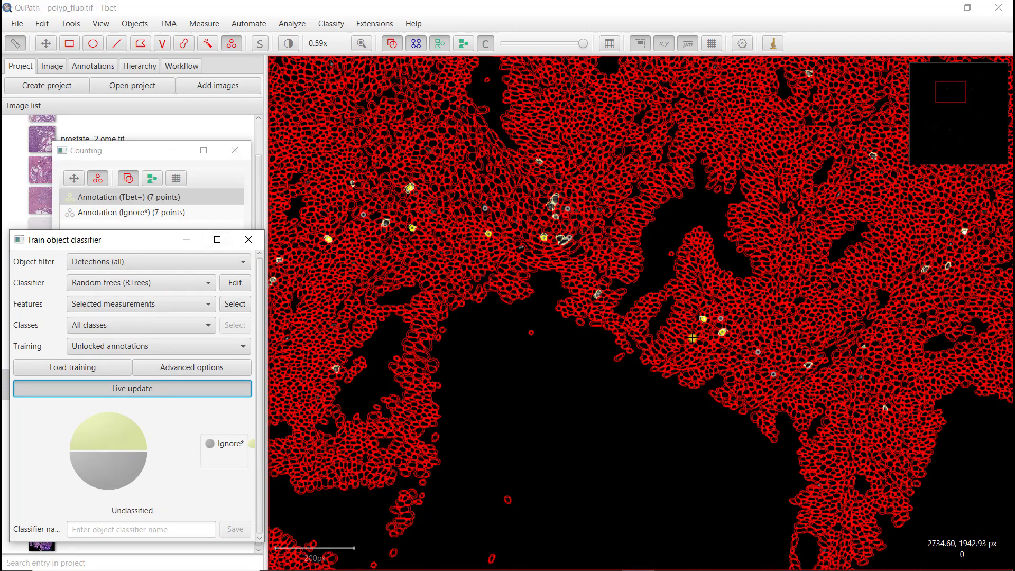
pyautogui.scroll(-2, 778, 222)
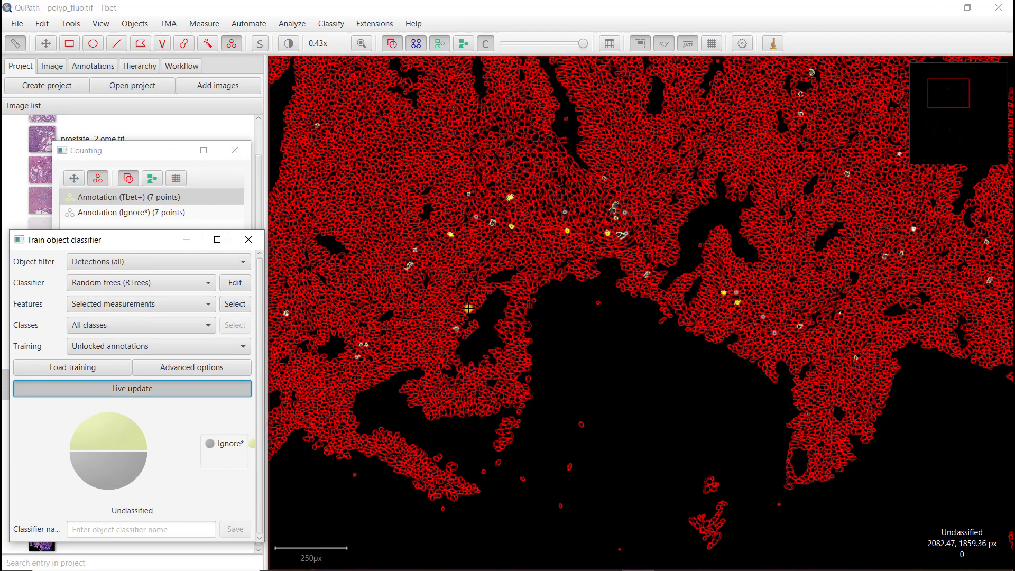
# - Examine the Tbet+ classification across the whole tissue and compare the outlined cells with the underlying Tbet signal
pyautogui.click(47, 43)
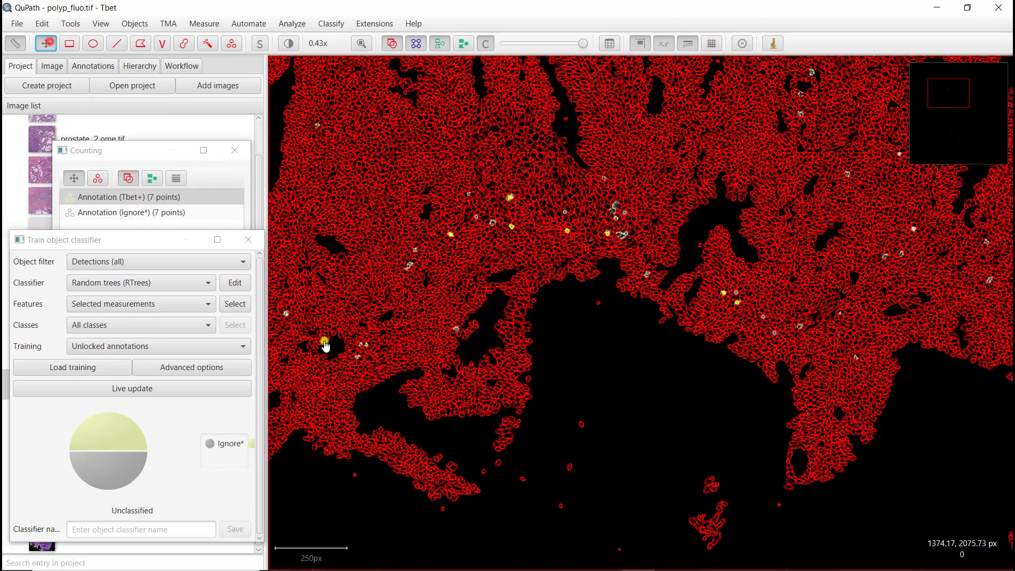
pyautogui.moveTo(326, 341); pyautogui.dragTo(465, 340)
pyautogui.scroll(-8, 465, 340)
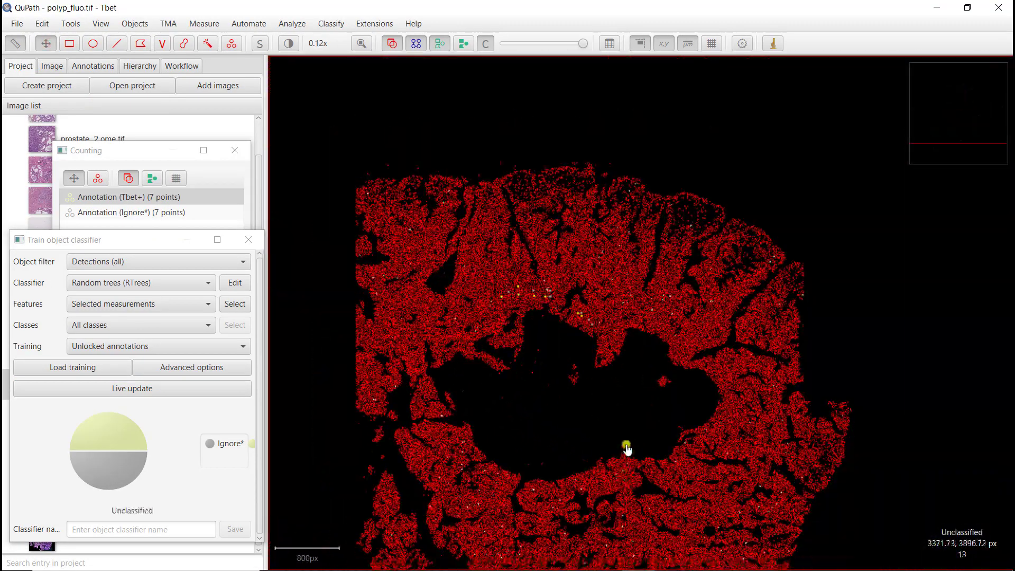
pyautogui.scroll(12, 518, 423)
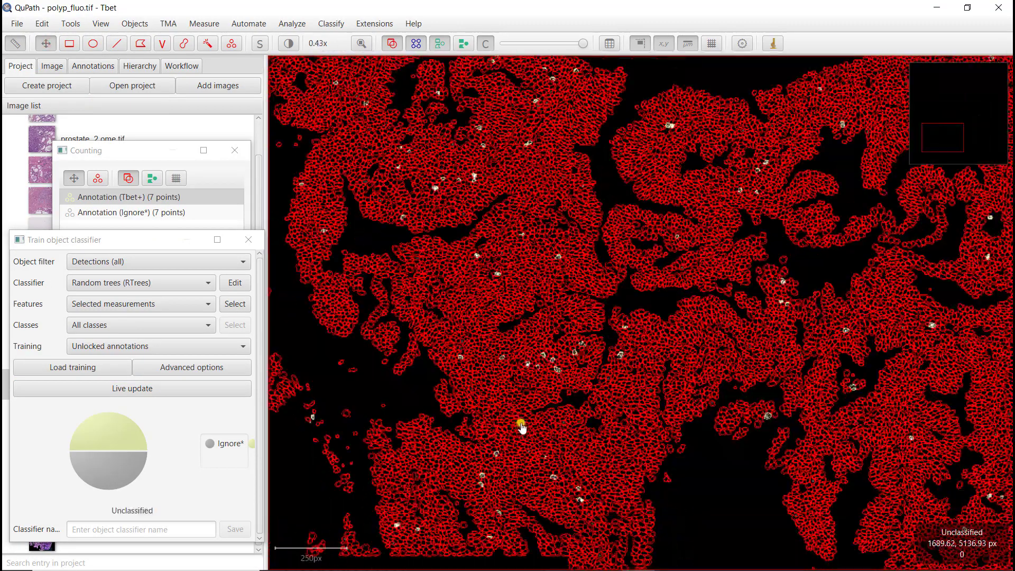
pyautogui.scroll(4, 631, 374)
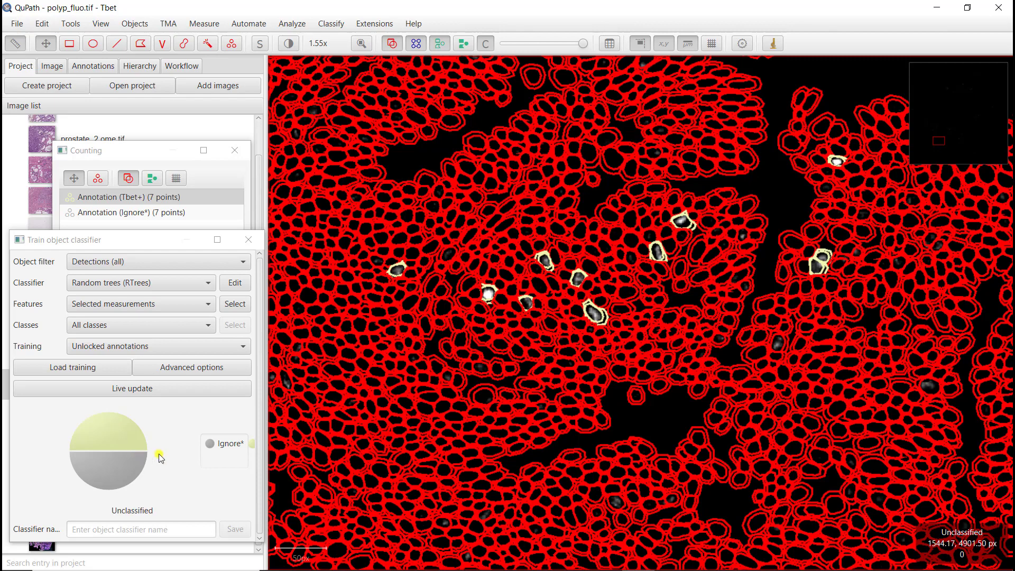
pyautogui.moveTo(685, 395); pyautogui.dragTo(680, 395)
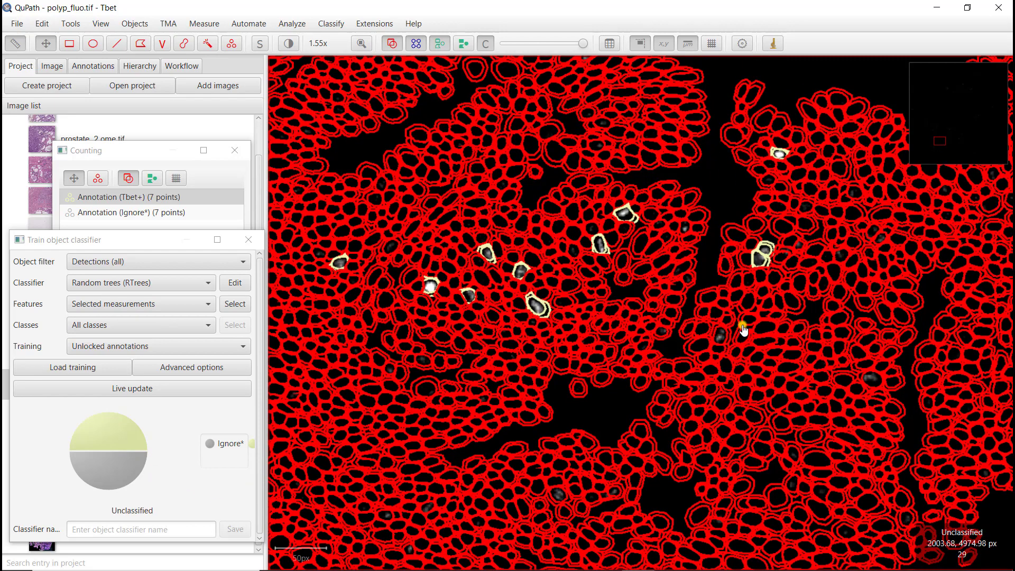
pyautogui.scroll(3, 789, 274)
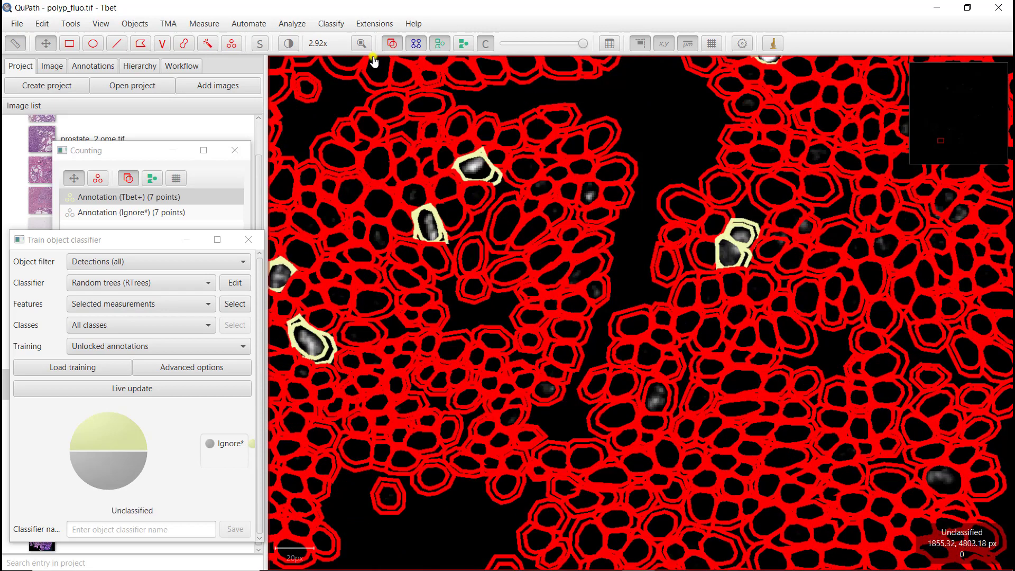
pyautogui.click(438, 44)
pyautogui.click(438, 43)
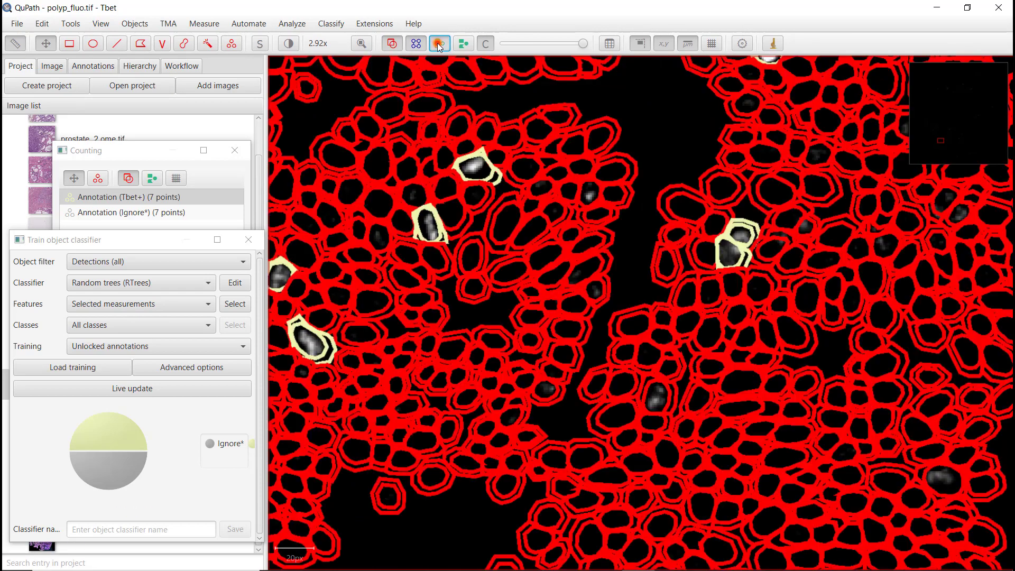
pyautogui.click(437, 43)
pyautogui.click(436, 42)
# - Inspect the neighbouring tissue regions for dimly stained cells missed by the Tbet+ class, comparing the view with and without detections
pyautogui.moveTo(496, 300); pyautogui.dragTo(666, 273)
pyautogui.moveTo(389, 339); pyautogui.dragTo(530, 337)
pyautogui.moveTo(418, 438); pyautogui.dragTo(470, 407)
pyautogui.scroll(-1, 468, 400)
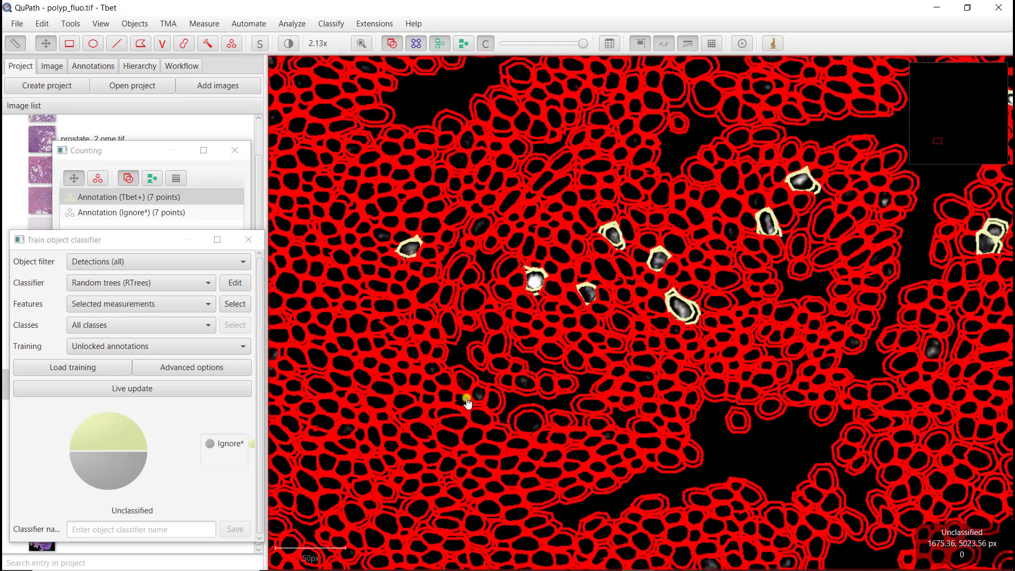
pyautogui.scroll(-1, 390, 341)
pyautogui.moveTo(386, 385); pyautogui.dragTo(568, 350)
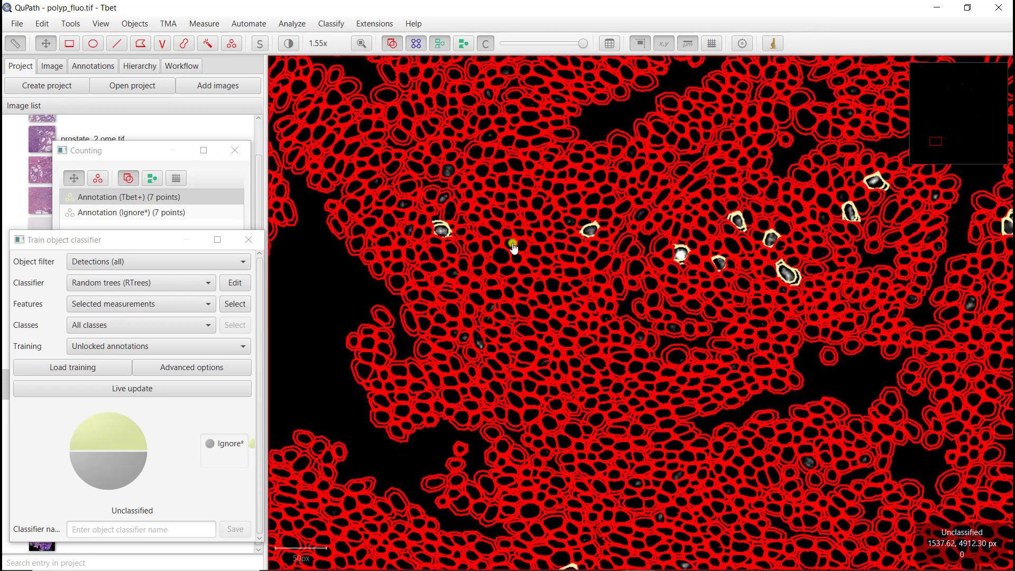
pyautogui.moveTo(581, 385); pyautogui.dragTo(585, 281)
pyautogui.moveTo(615, 459); pyautogui.dragTo(611, 357)
pyautogui.moveTo(636, 439); pyautogui.dragTo(594, 390)
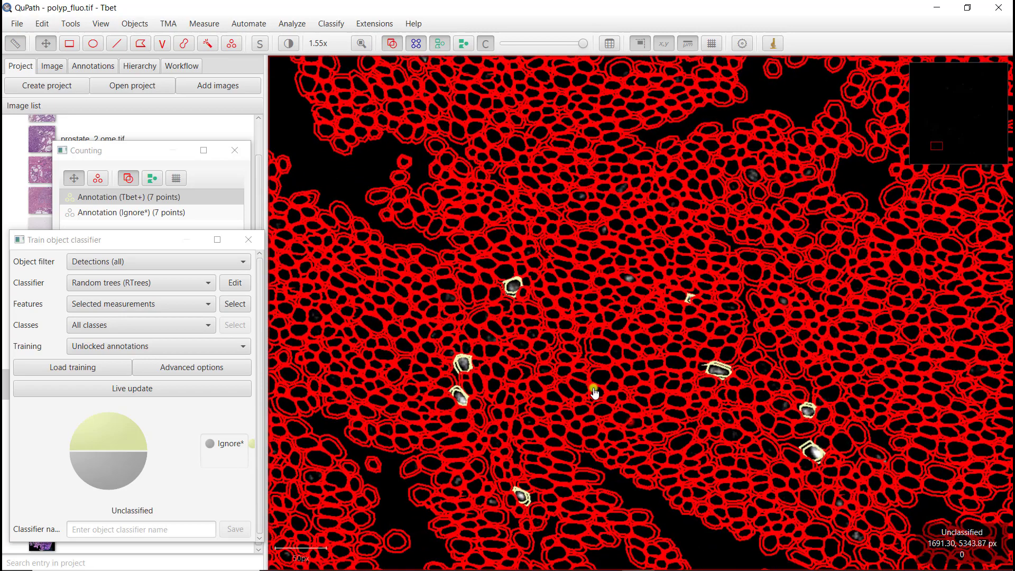
pyautogui.moveTo(654, 433); pyautogui.dragTo(527, 403)
pyautogui.scroll(2, 566, 304)
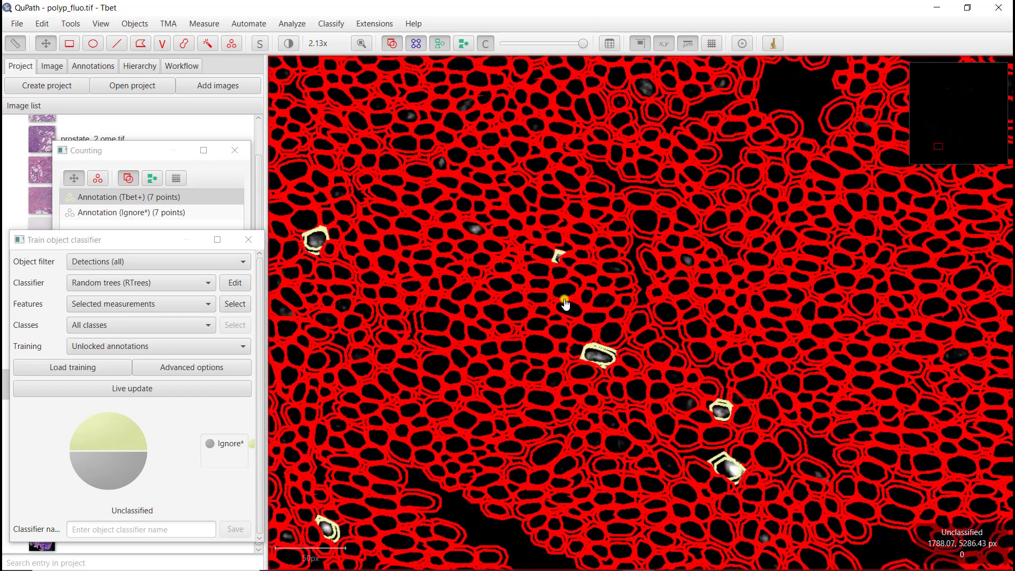
pyautogui.scroll(4, 564, 278)
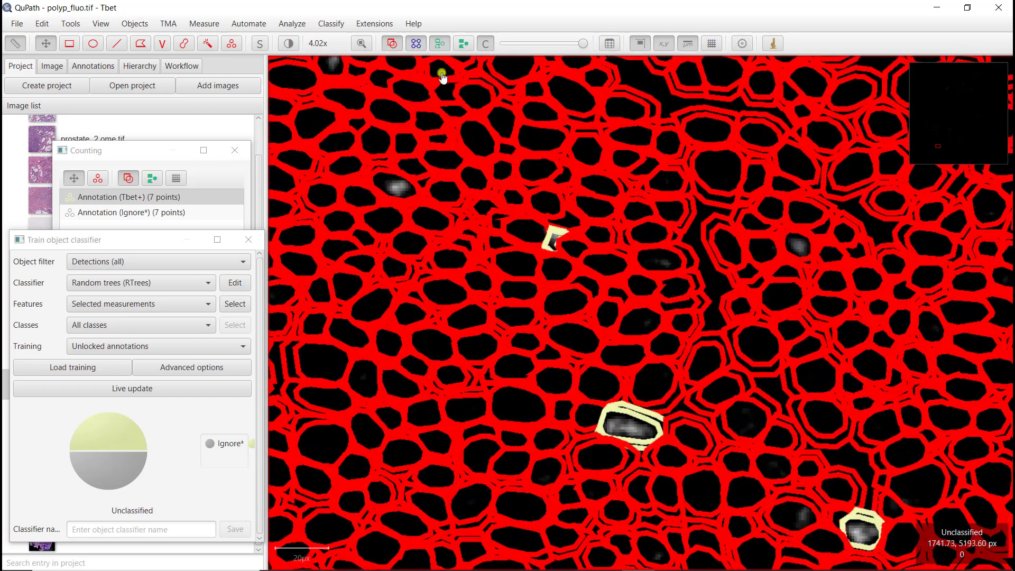
pyautogui.click(436, 46)
pyautogui.click(436, 45)
pyautogui.scroll(-2, 528, 320)
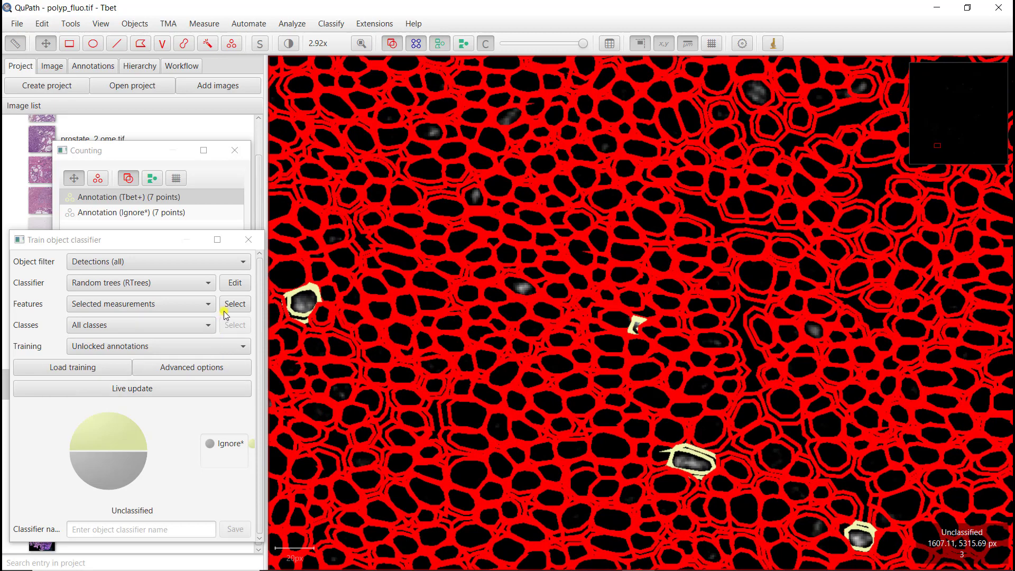
# - Add a Tbet+ training point on the missed, moderately stained cell and turn on live update
pyautogui.click(147, 154)
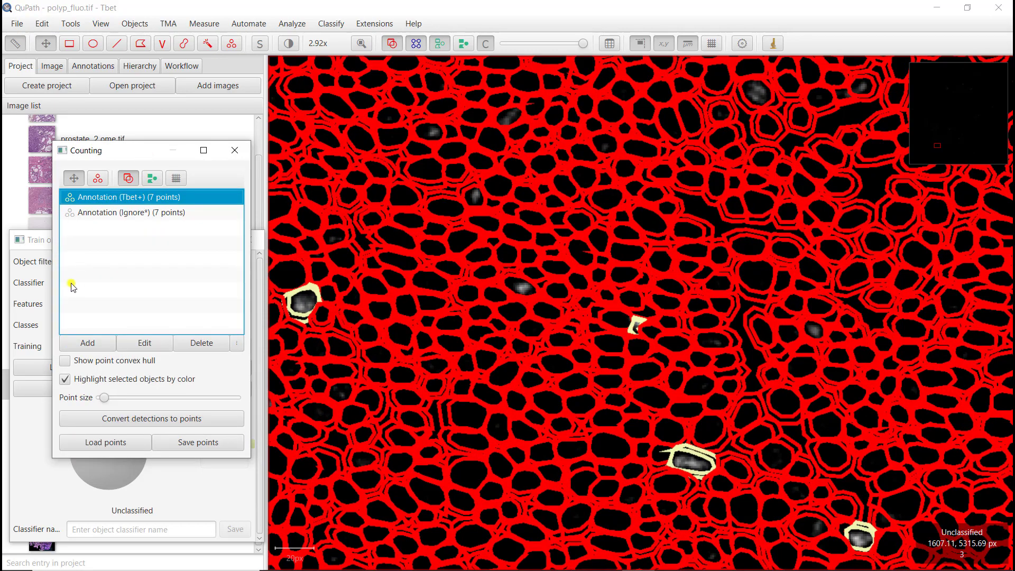
pyautogui.click(231, 44)
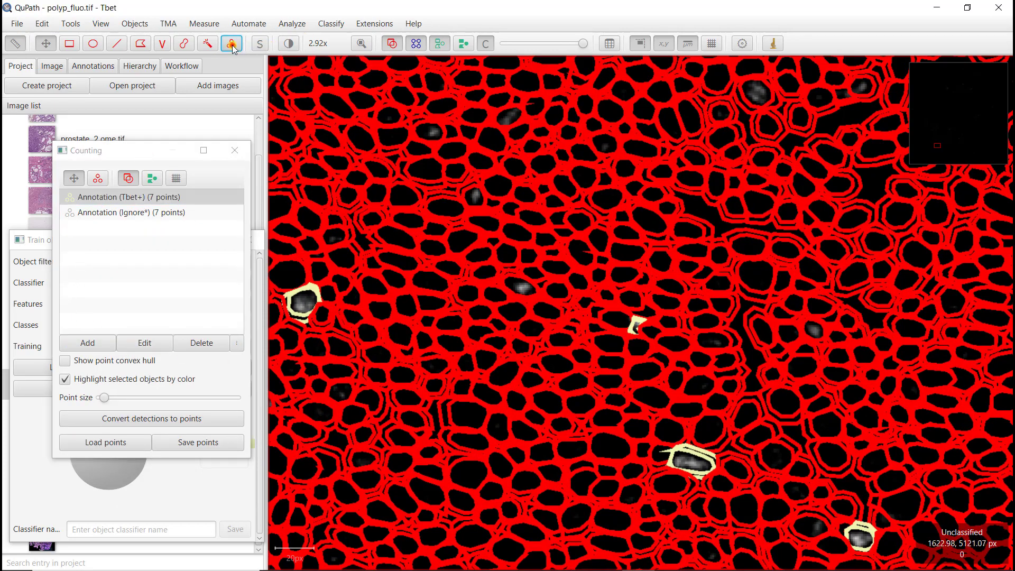
pyautogui.click(524, 289)
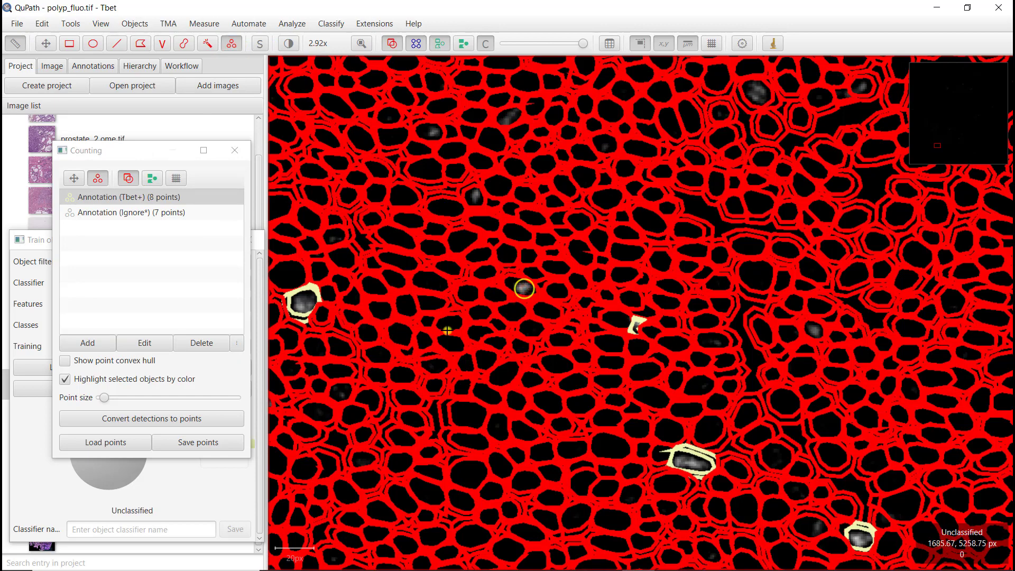
pyautogui.scroll(-4, 465, 325)
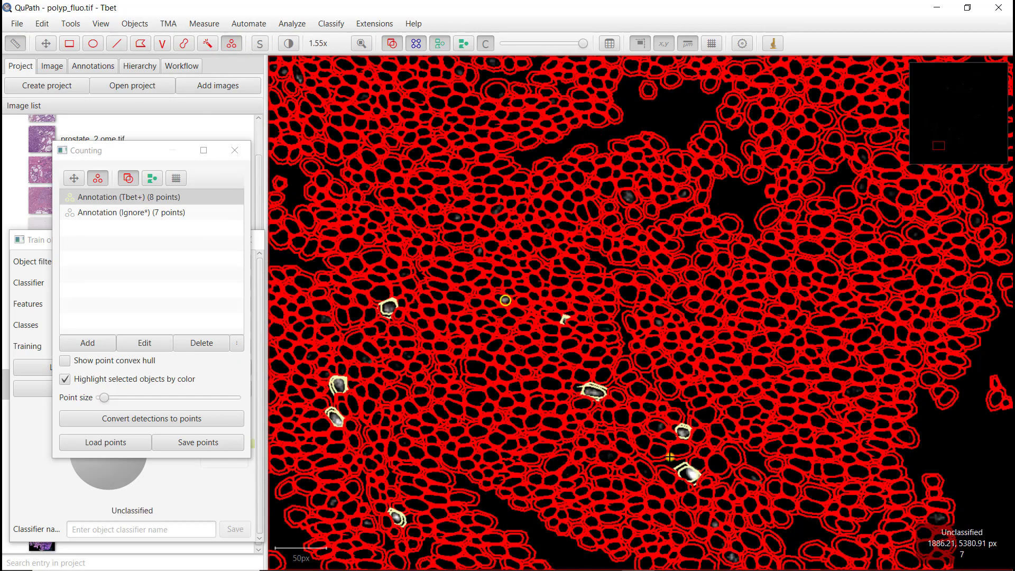
pyautogui.click(148, 476)
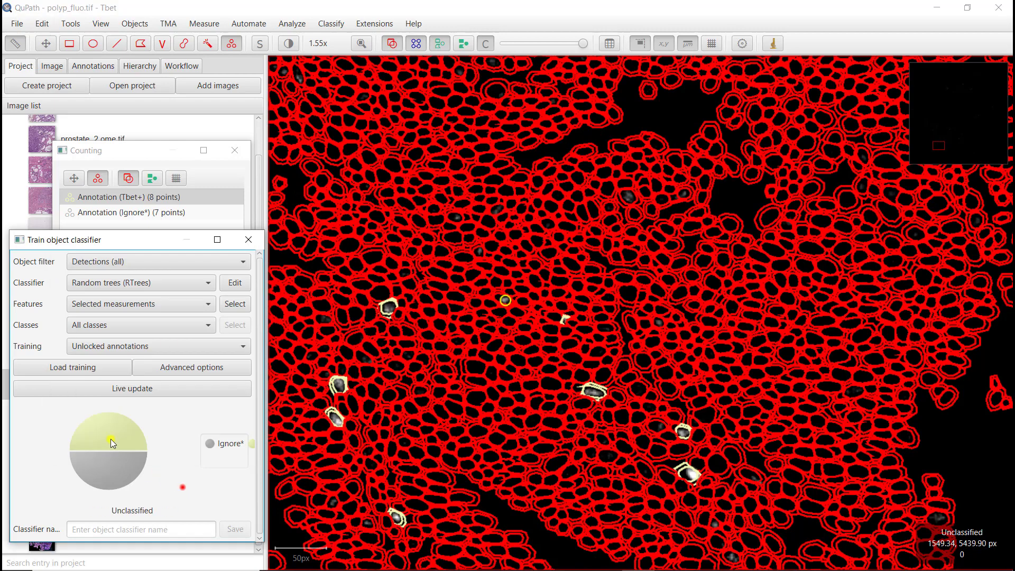
pyautogui.click(133, 392)
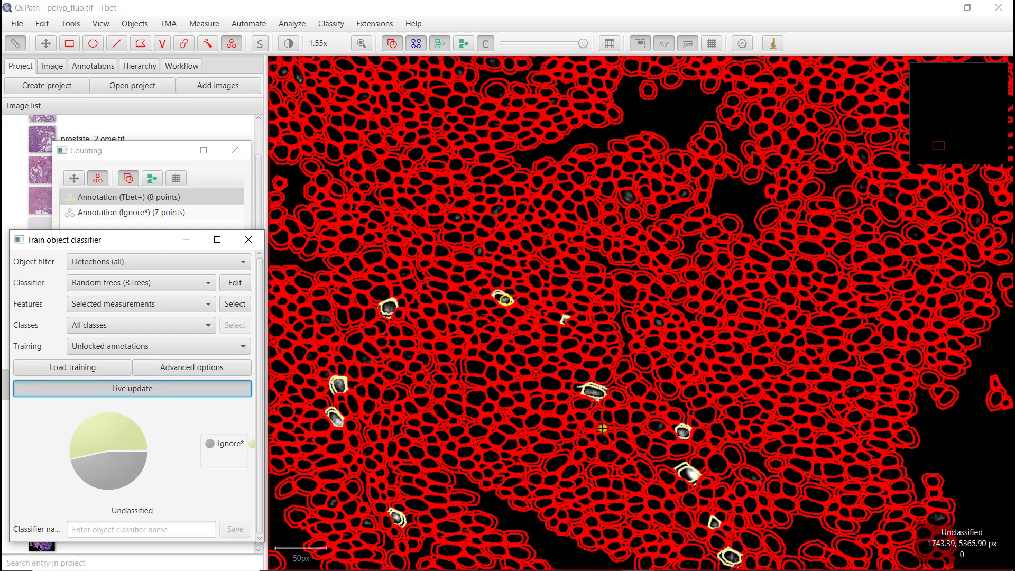
# - Add another Tbet+ point on the faint unclassified cell across the narrow gap from the previous point
pyautogui.scroll(3, 635, 349)
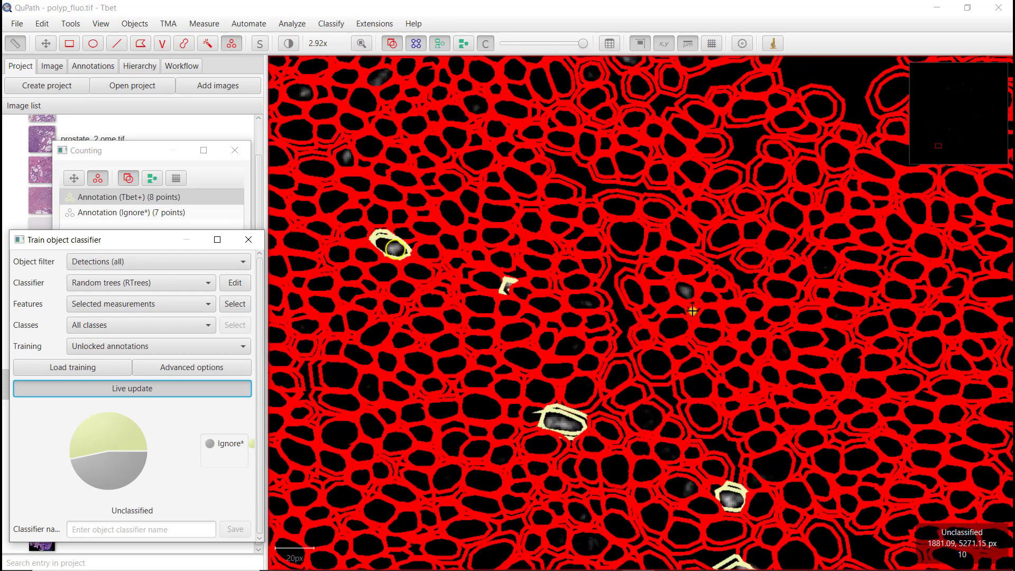
pyautogui.scroll(-2, 688, 294)
pyautogui.click(688, 294)
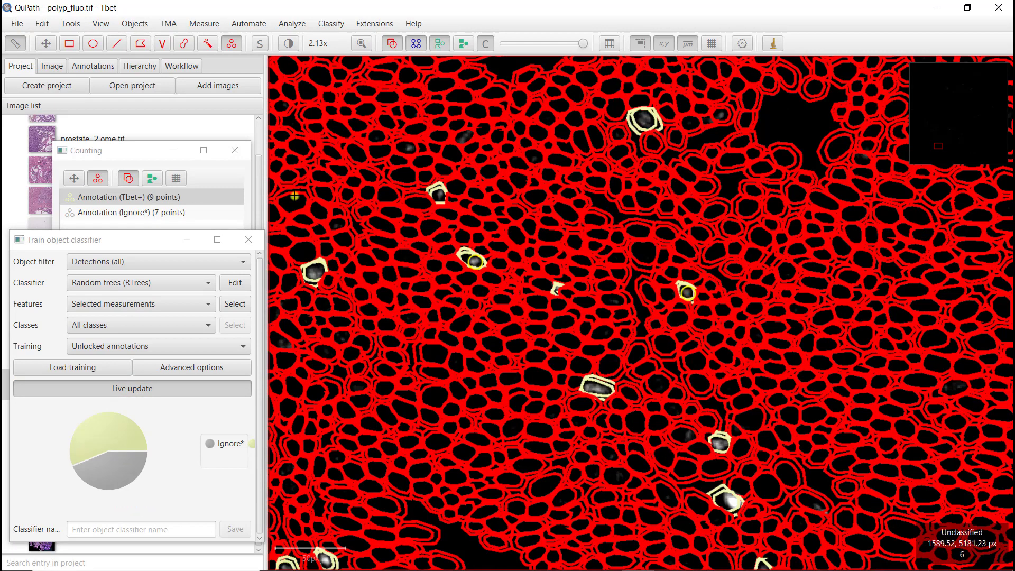
# - Compare the detections with the raw Tbet signal and add a Tbet+ point on the faint cell above the earlier points
pyautogui.scroll(2, 464, 165)
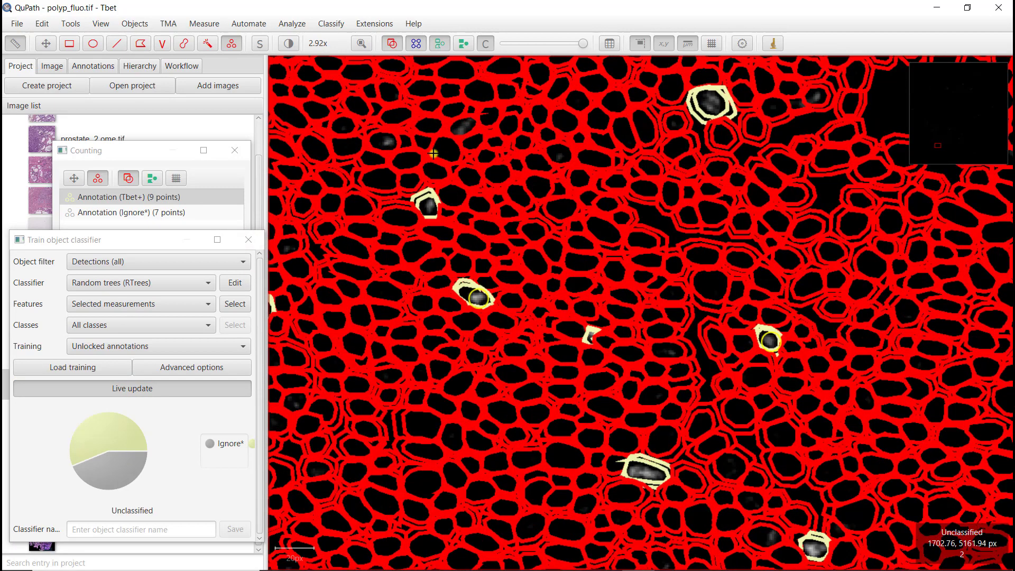
pyautogui.scroll(2, 430, 156)
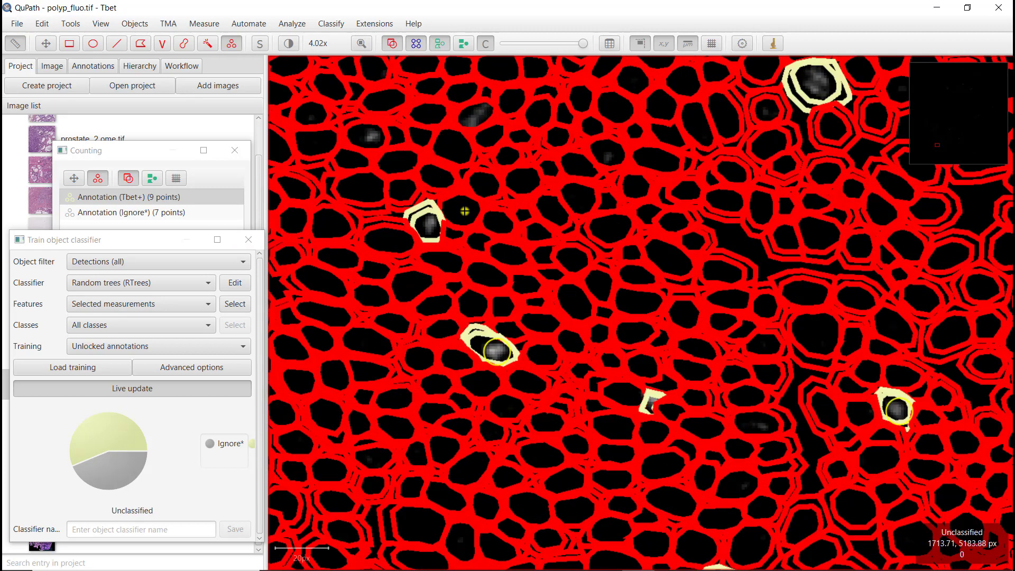
pyautogui.scroll(-4, 451, 246)
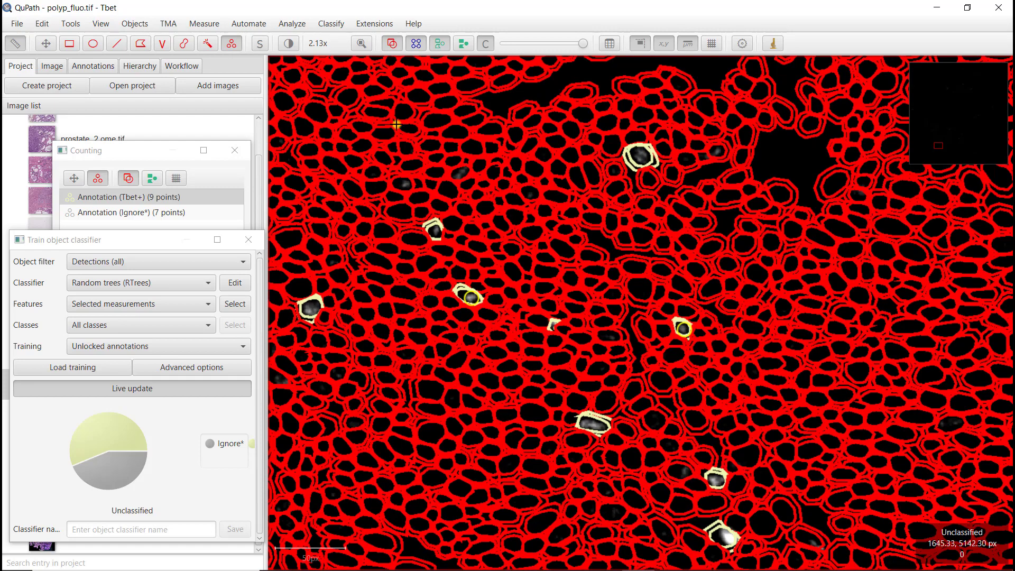
pyautogui.click(440, 44)
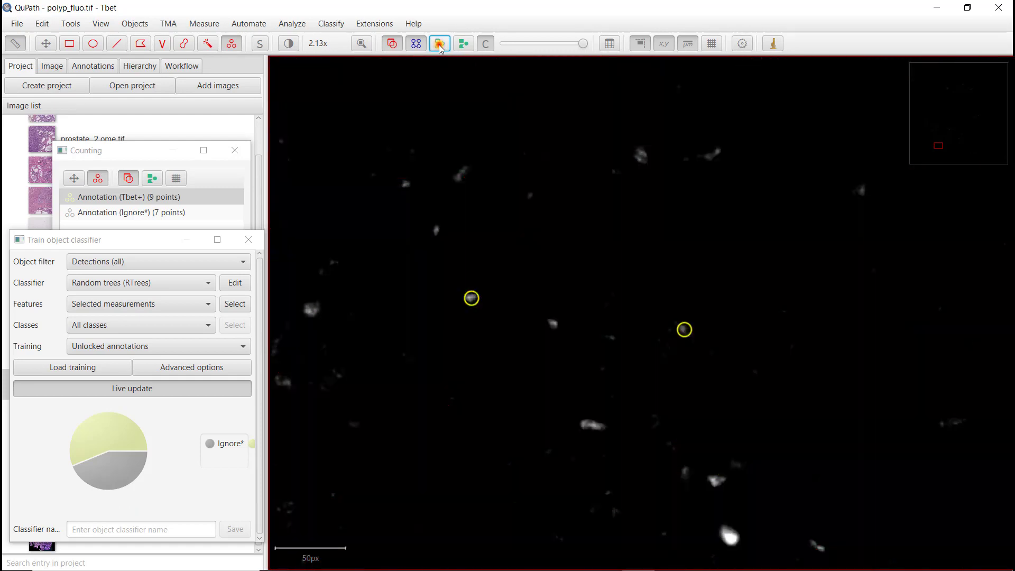
pyautogui.click(439, 44)
pyautogui.click(440, 44)
pyautogui.click(440, 44)
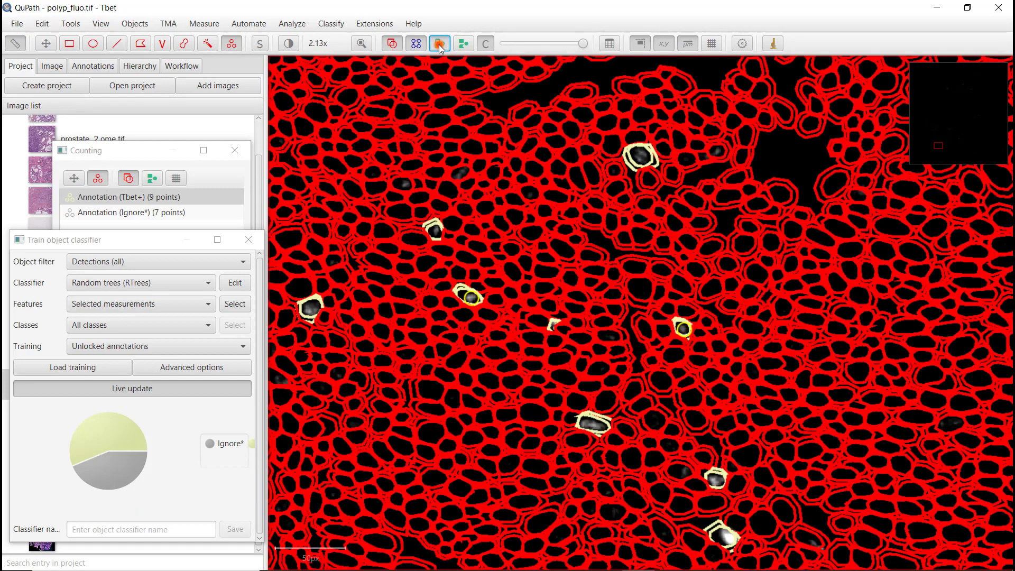
pyautogui.click(439, 44)
pyautogui.click(439, 44)
pyautogui.click(403, 182)
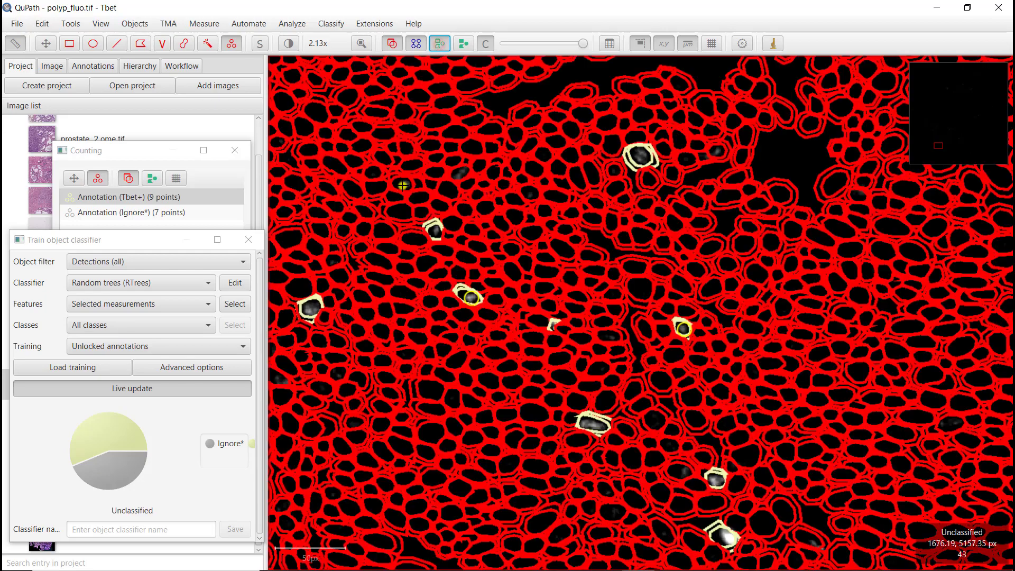
# - Add an Ignore* point on the weakly stained cell classified as Tbet+ near the tissue edge, checking it against the raw signal
pyautogui.scroll(-3, 421, 83)
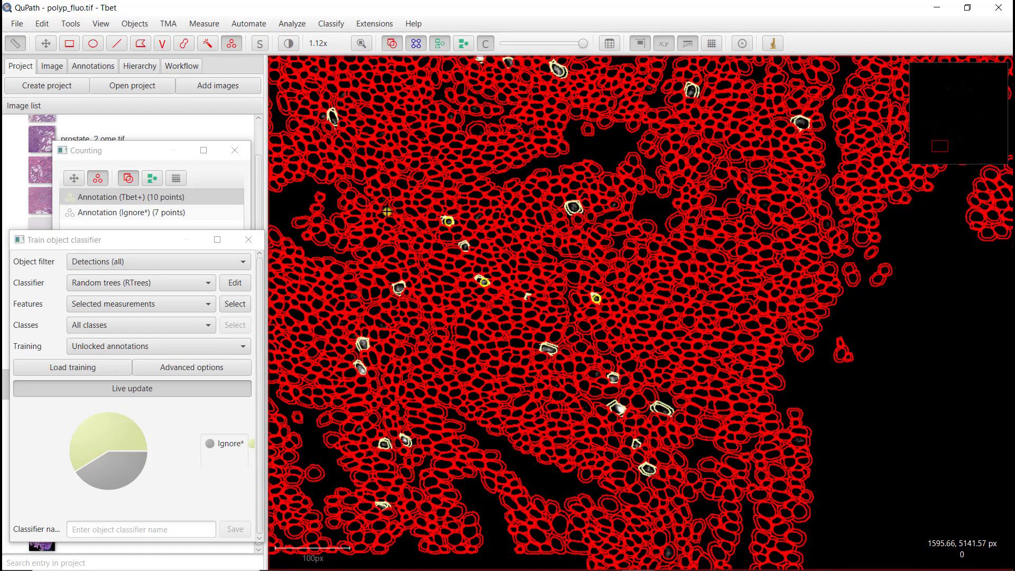
pyautogui.moveTo(391, 213); pyautogui.dragTo(601, 401)
pyautogui.moveTo(455, 301); pyautogui.dragTo(507, 399)
pyautogui.scroll(2, 550, 378)
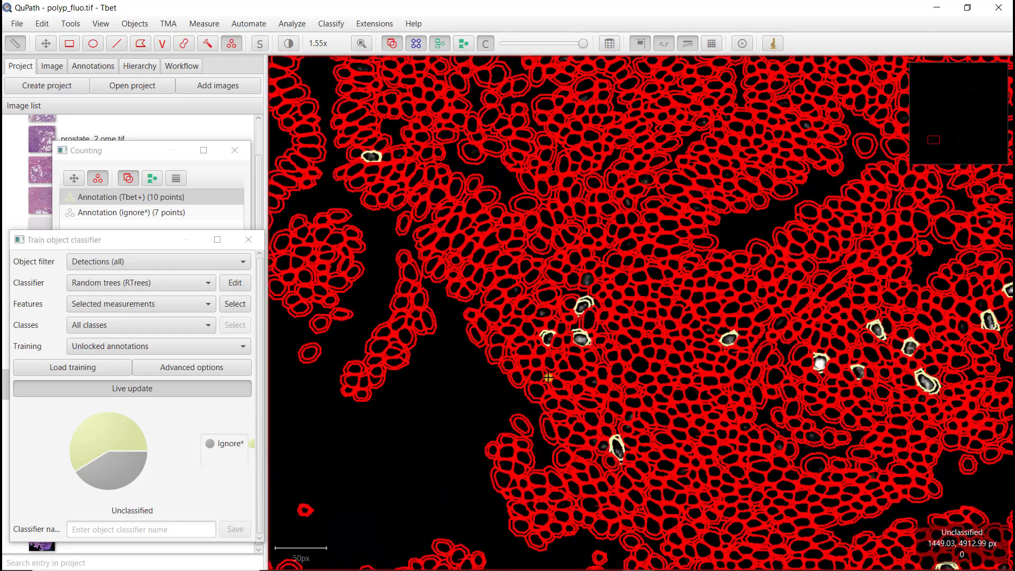
pyautogui.scroll(4, 558, 385)
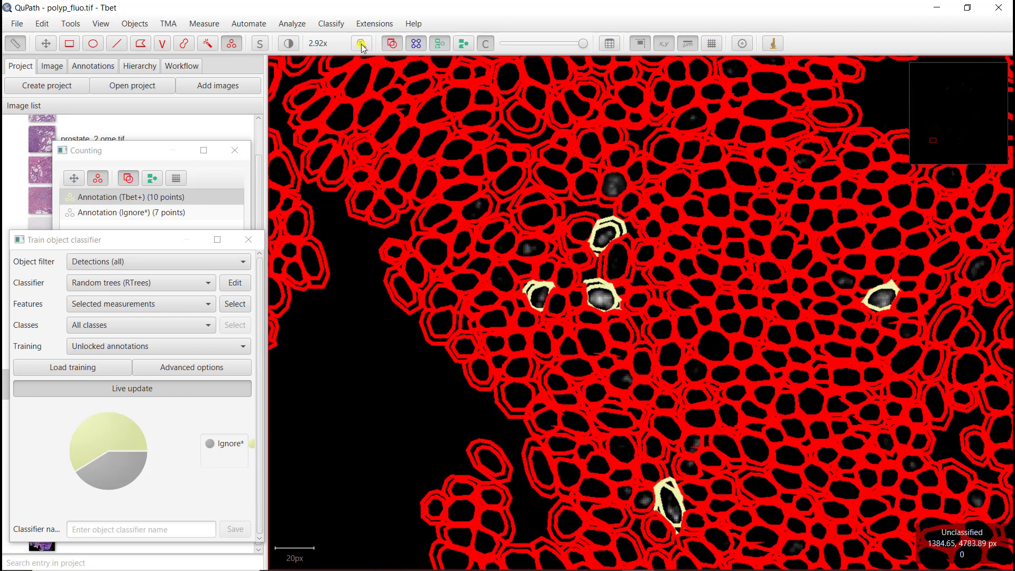
pyautogui.click(433, 41)
pyautogui.click(436, 41)
pyautogui.click(441, 46)
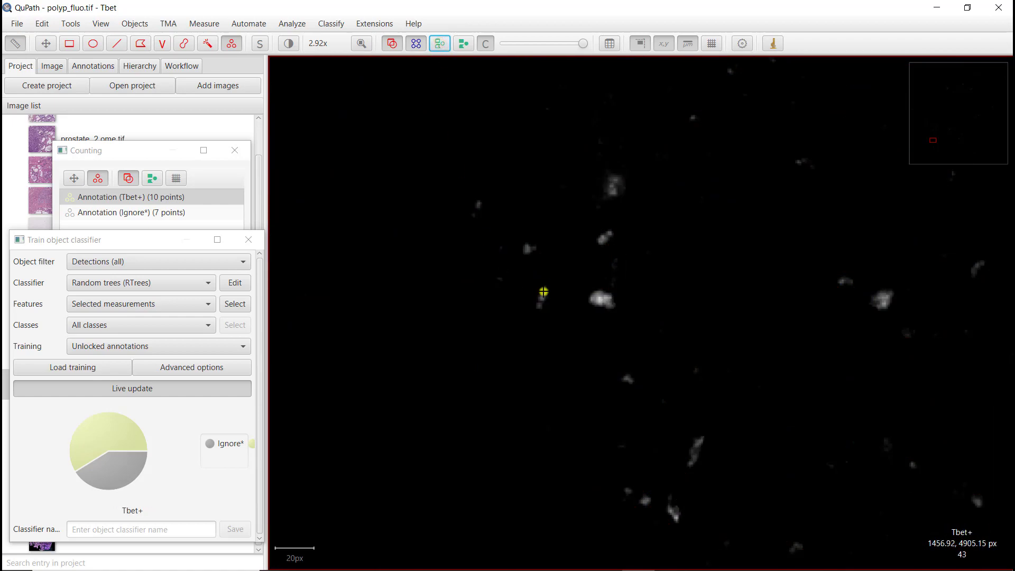
pyautogui.click(440, 43)
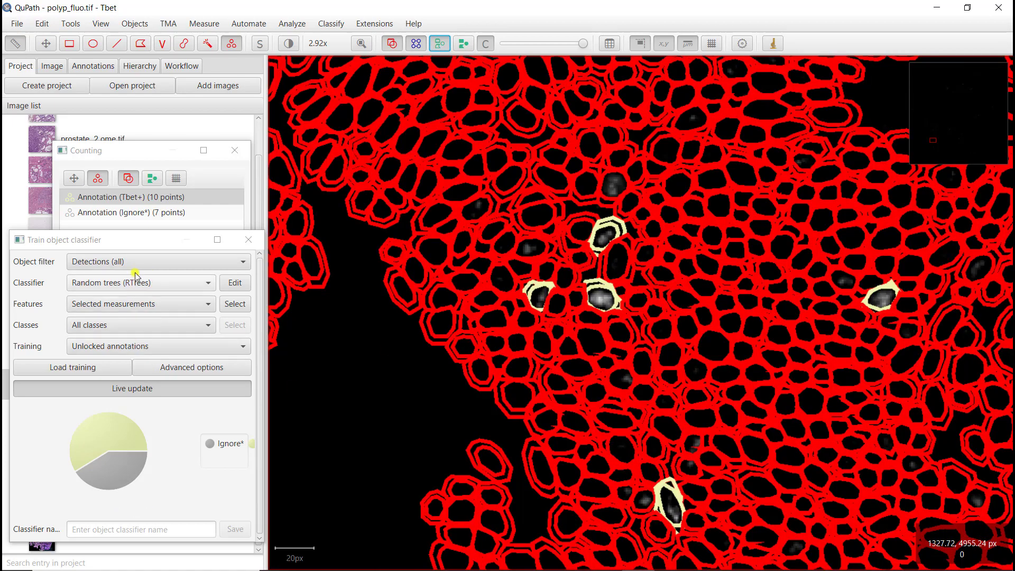
pyautogui.click(118, 211)
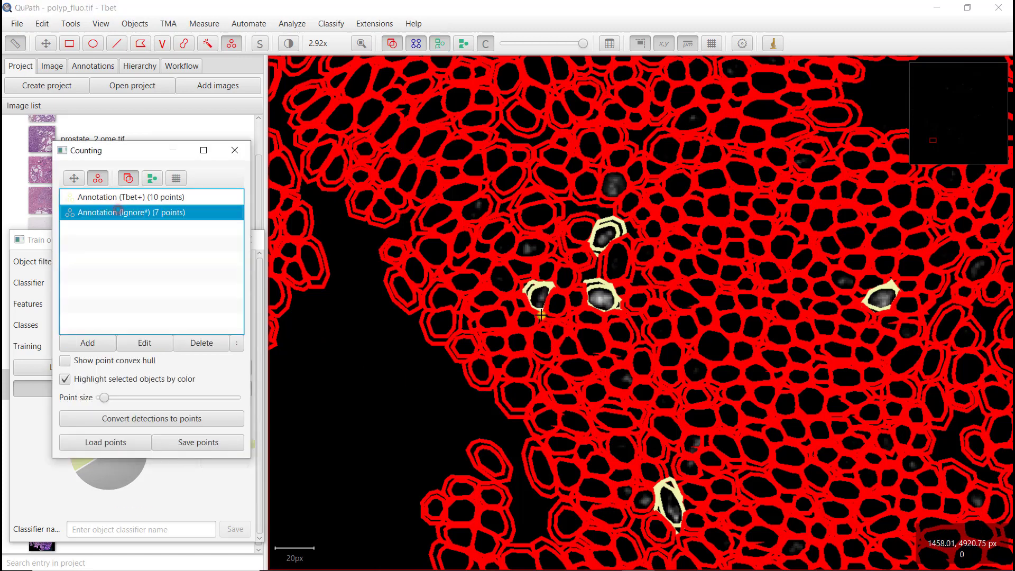
pyautogui.click(540, 301)
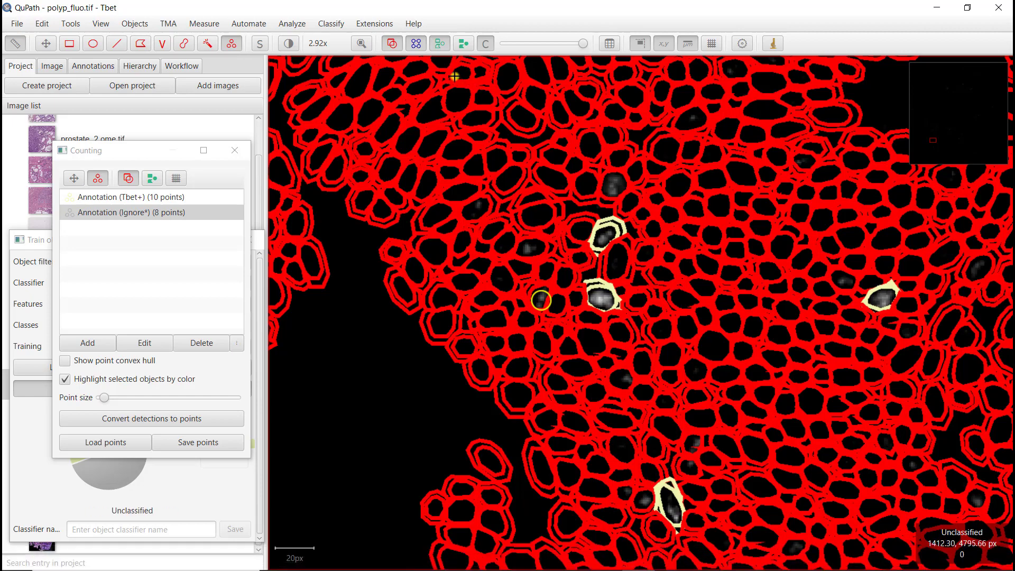
pyautogui.click(443, 43)
pyautogui.click(443, 43)
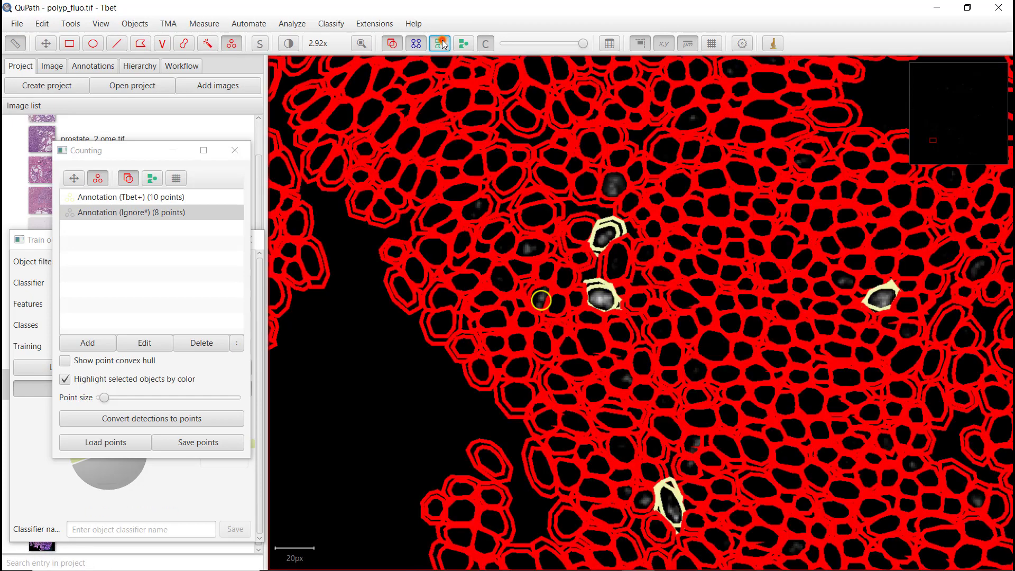
# - Compare the detections with the raw Tbet signal, add a Tbet+ point on the missed cell above the two detected ones, and toggle live update
pyautogui.click(444, 43)
pyautogui.click(443, 43)
pyautogui.click(443, 44)
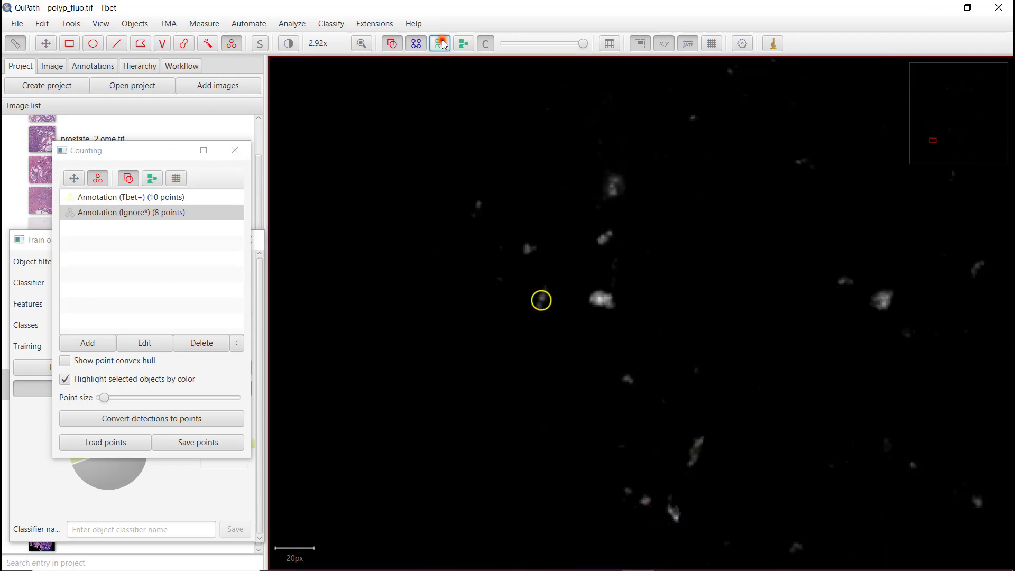
pyautogui.click(443, 44)
pyautogui.click(443, 44)
pyautogui.click(444, 43)
pyautogui.click(443, 44)
pyautogui.click(443, 44)
pyautogui.click(149, 197)
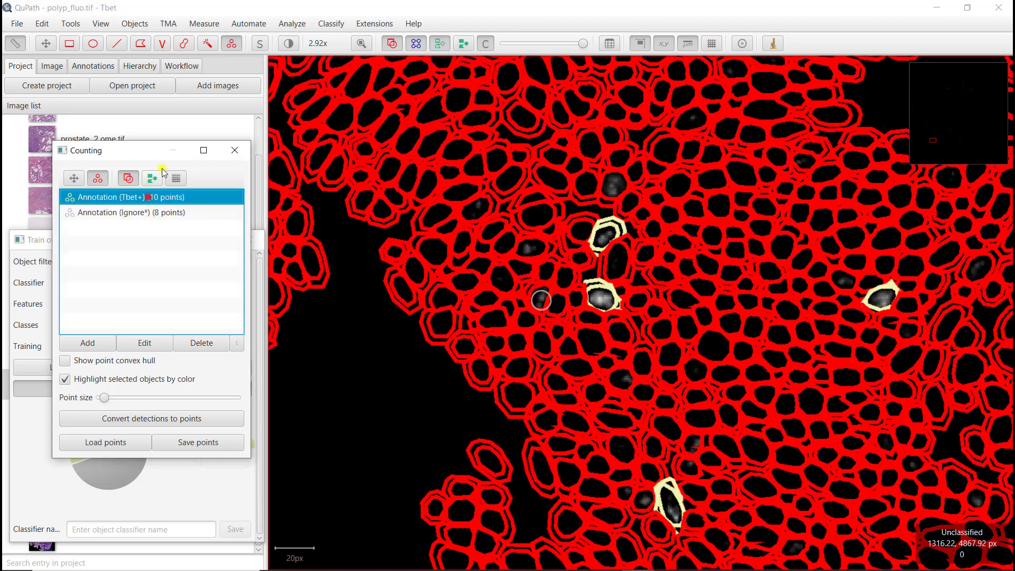
pyautogui.click(616, 186)
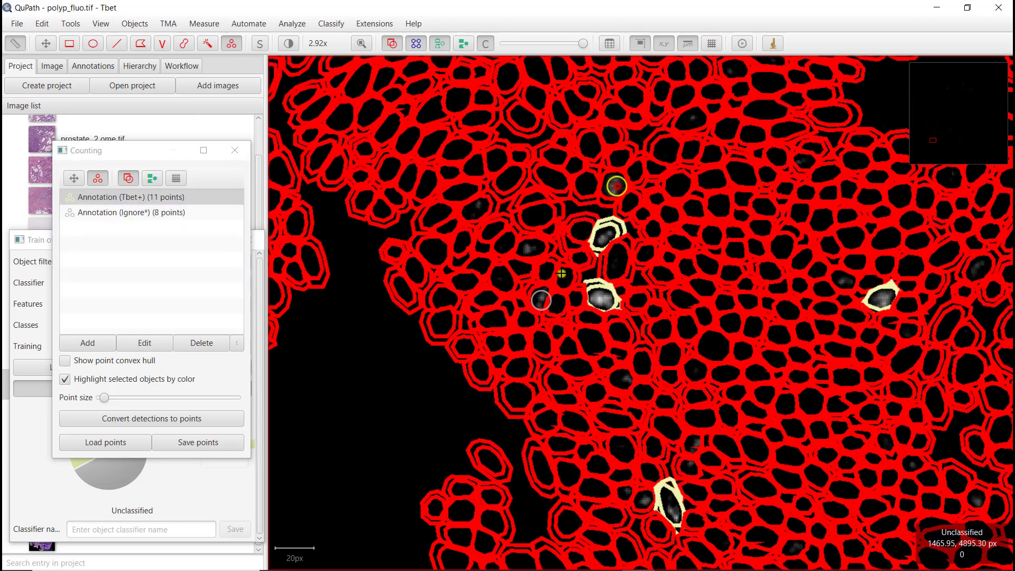
pyautogui.click(197, 513)
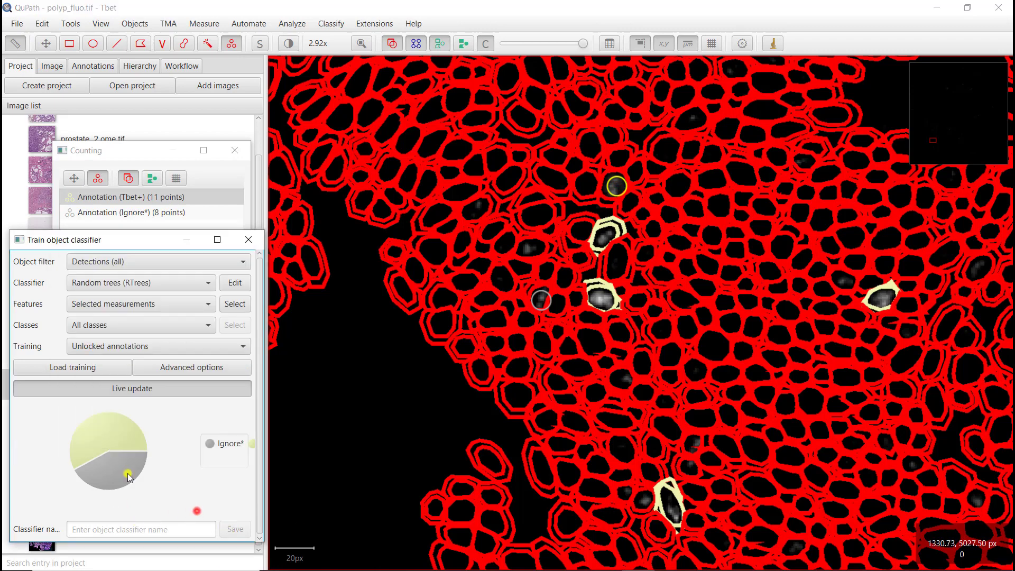
pyautogui.click(143, 389)
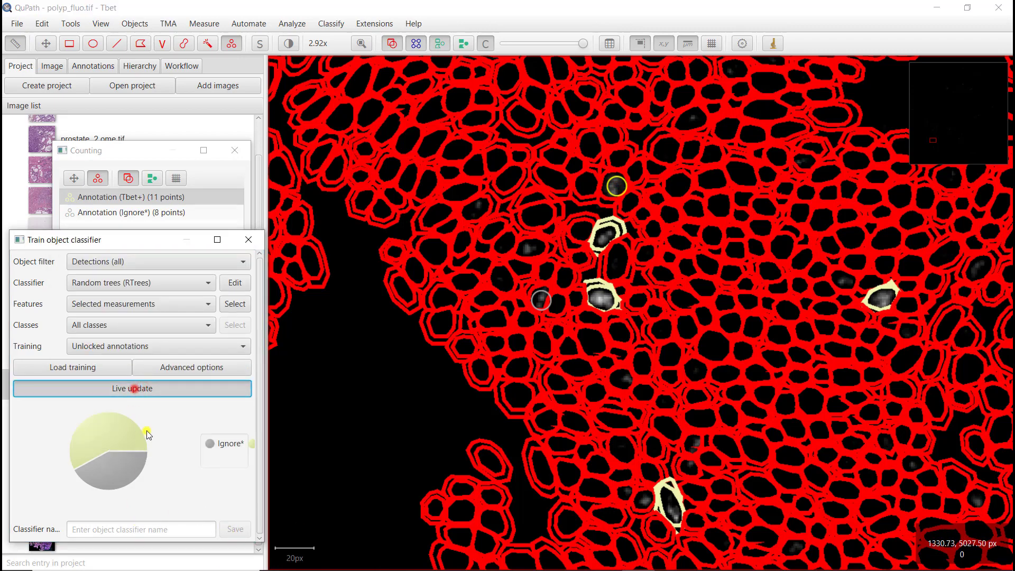
# - Check the adjoining Tbet+ cells at the tissue edge against the raw signal, add an Ignore* point on the lower one, and turn on live update
pyautogui.scroll(-6, 440, 522)
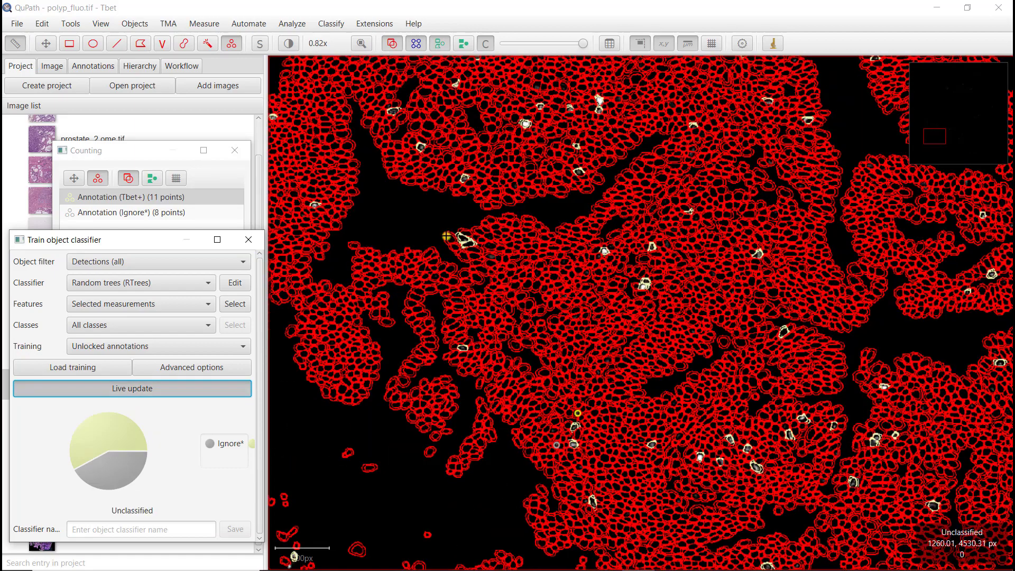
pyautogui.click(51, 45)
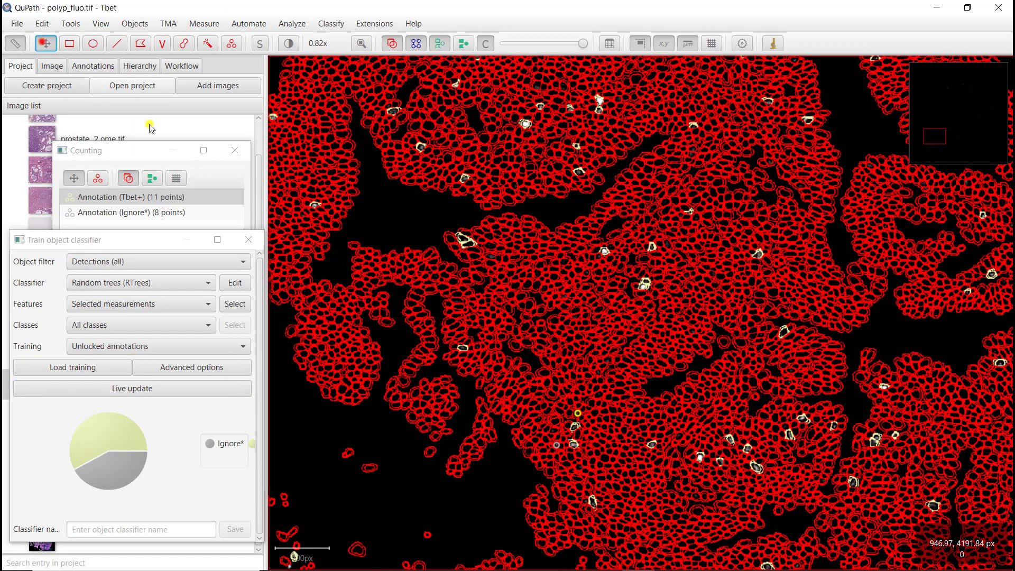
pyautogui.scroll(2, 529, 302)
pyautogui.scroll(5, 527, 299)
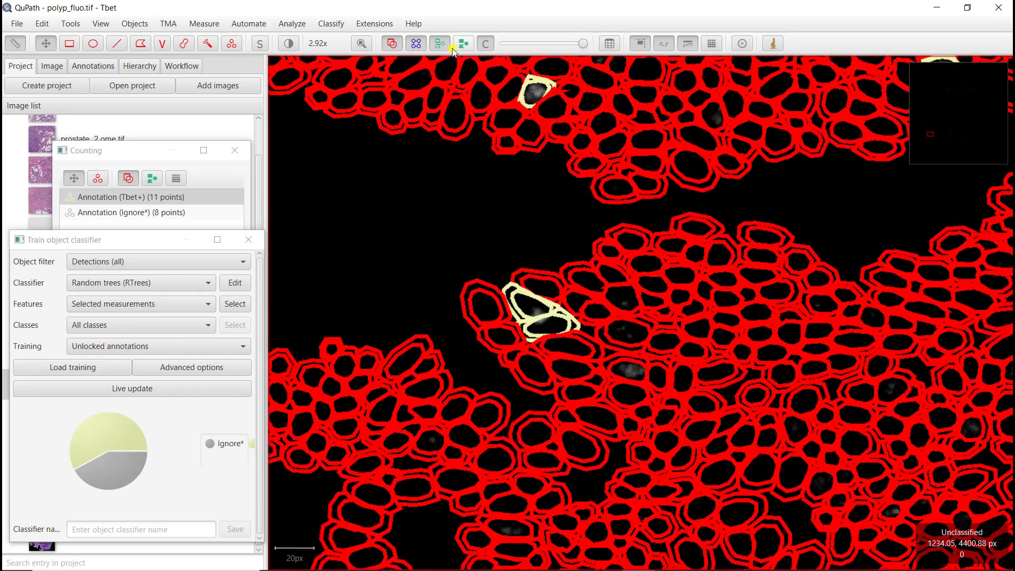
pyautogui.click(439, 44)
pyautogui.click(440, 43)
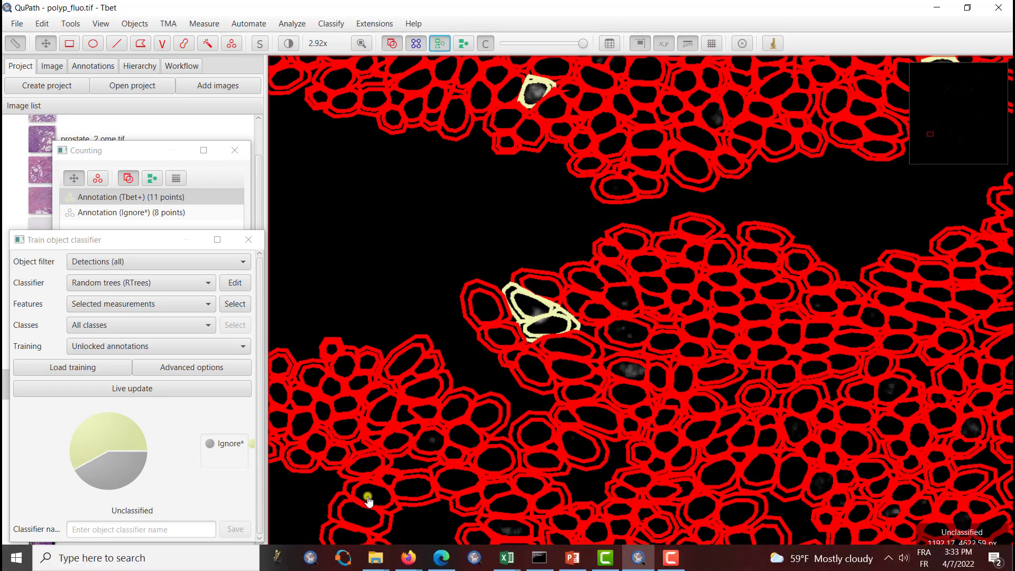
pyautogui.click(132, 212)
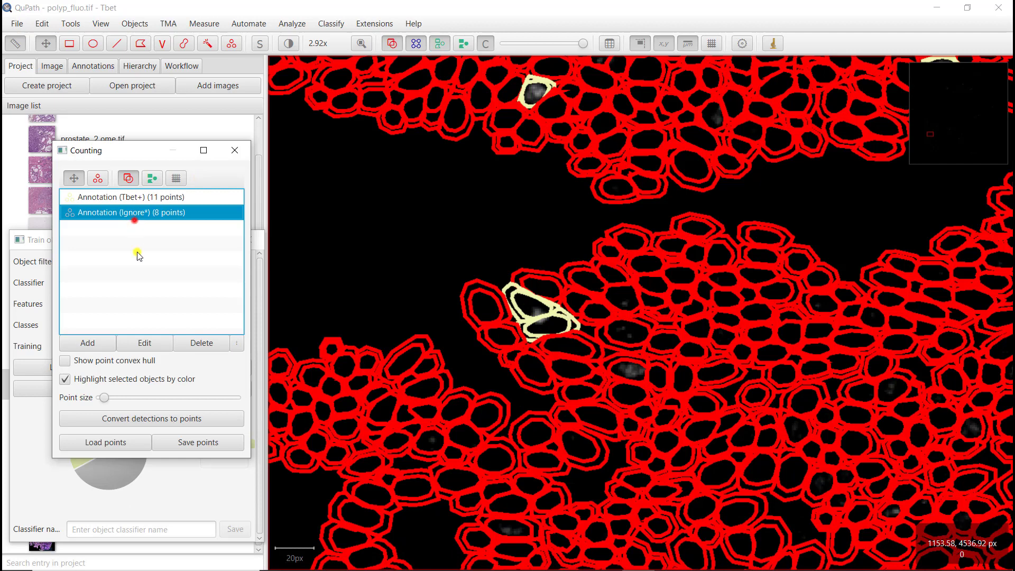
pyautogui.click(546, 330)
pyautogui.press('.')
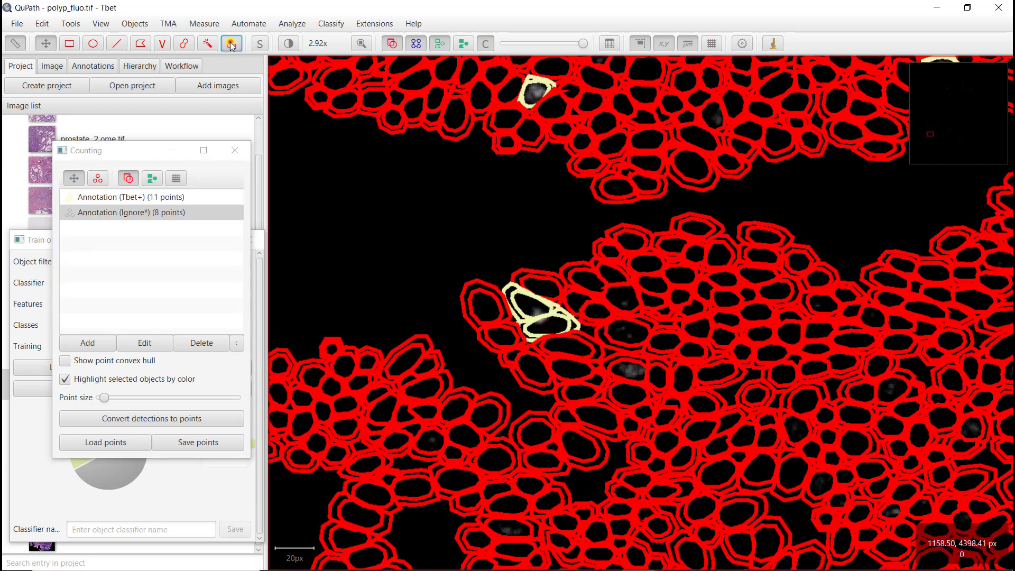
pyautogui.click(548, 326)
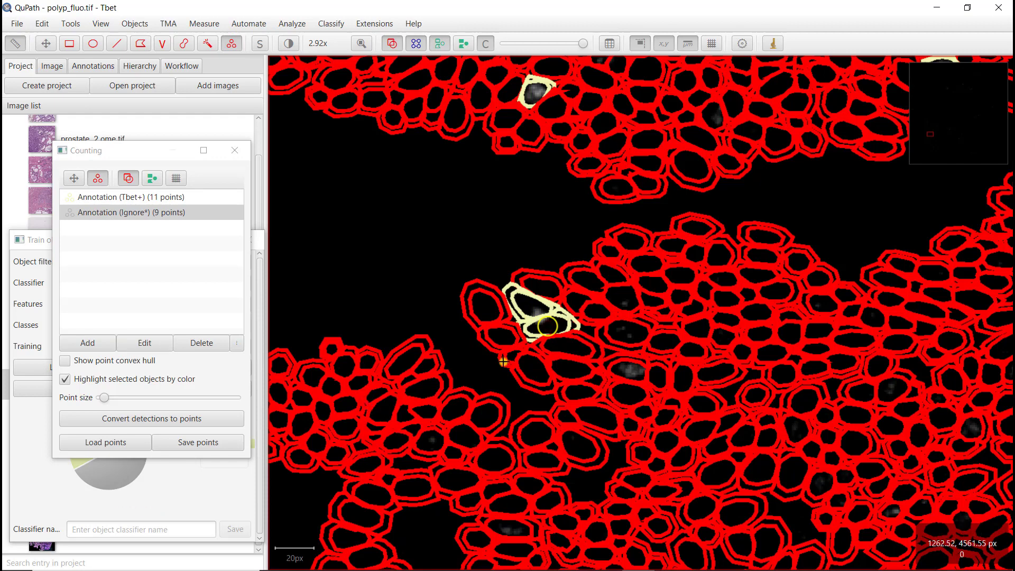
pyautogui.click(186, 509)
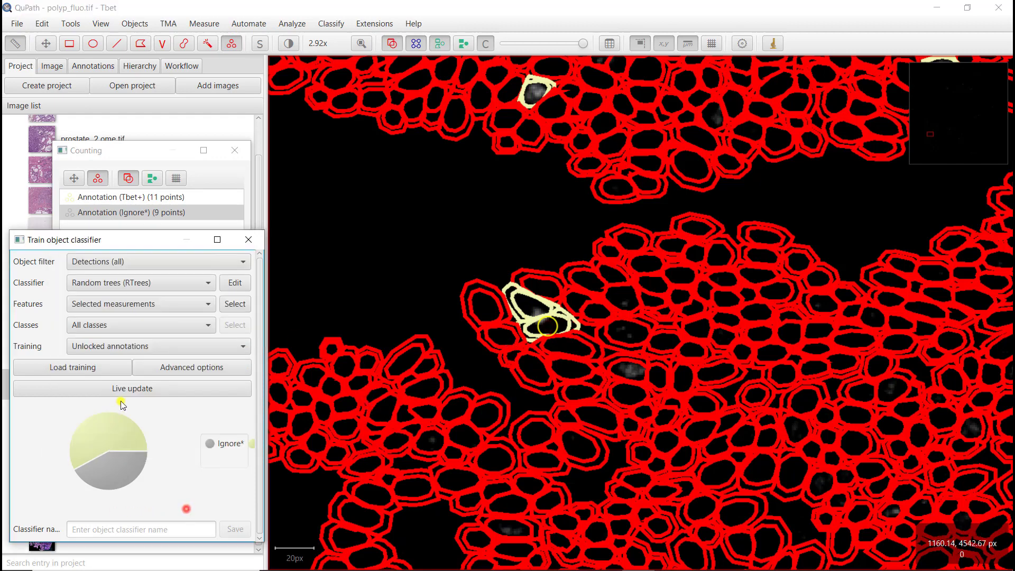
pyautogui.click(120, 389)
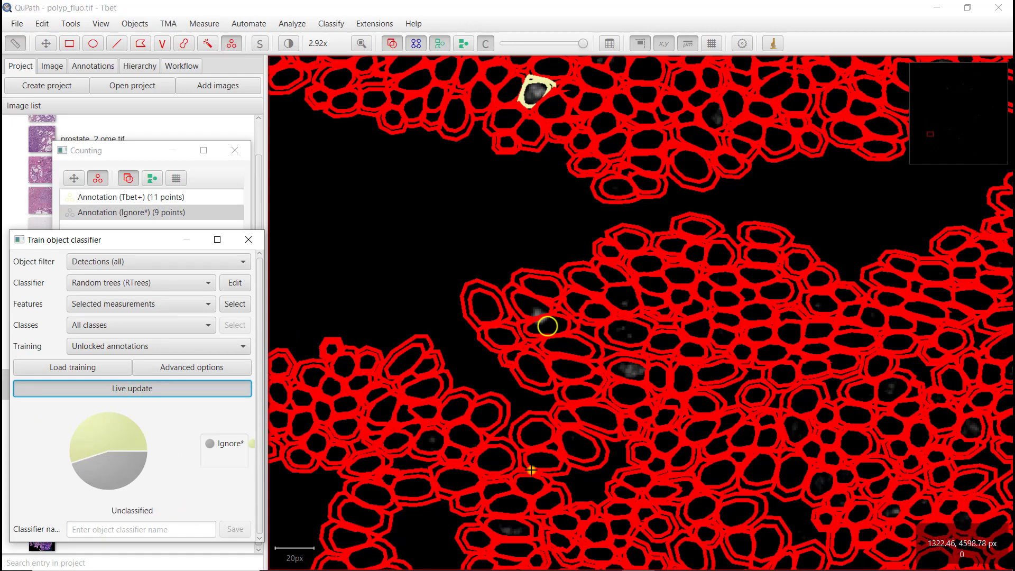
# - Add a Tbet+ point on the missed, moderately stained cell in the tissue above the dark gap
pyautogui.scroll(-2, 586, 376)
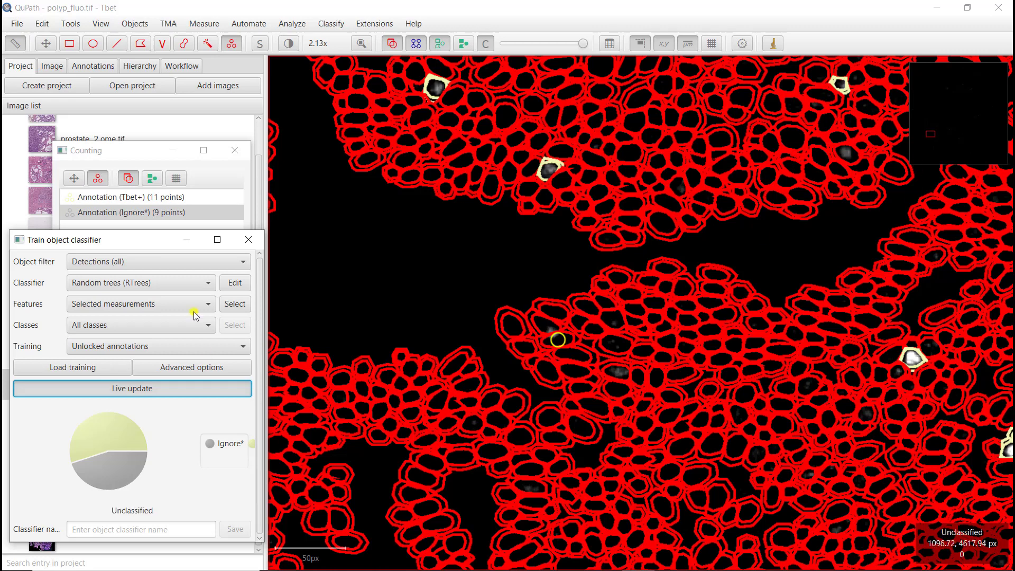
pyautogui.click(121, 202)
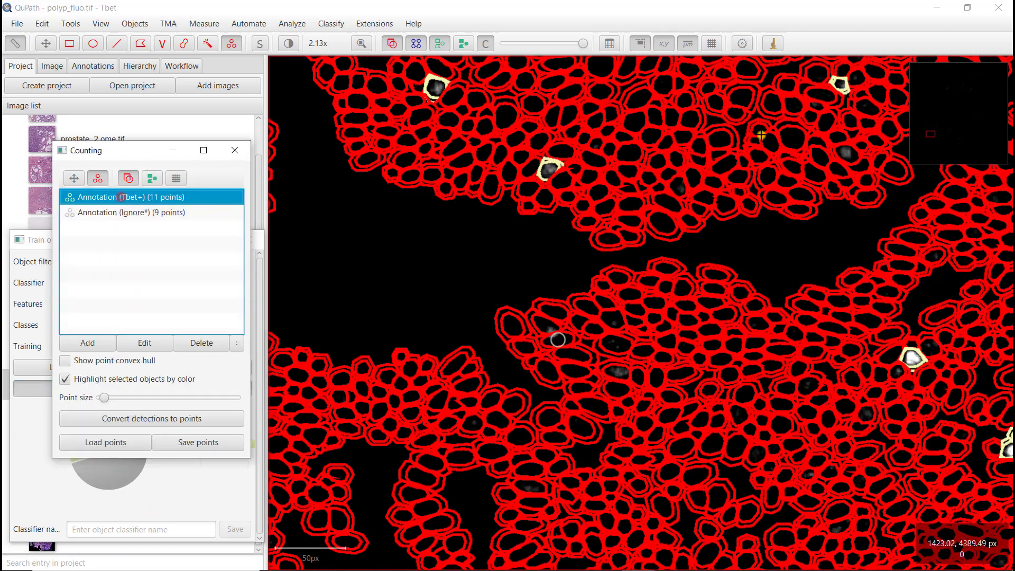
pyautogui.click(849, 152)
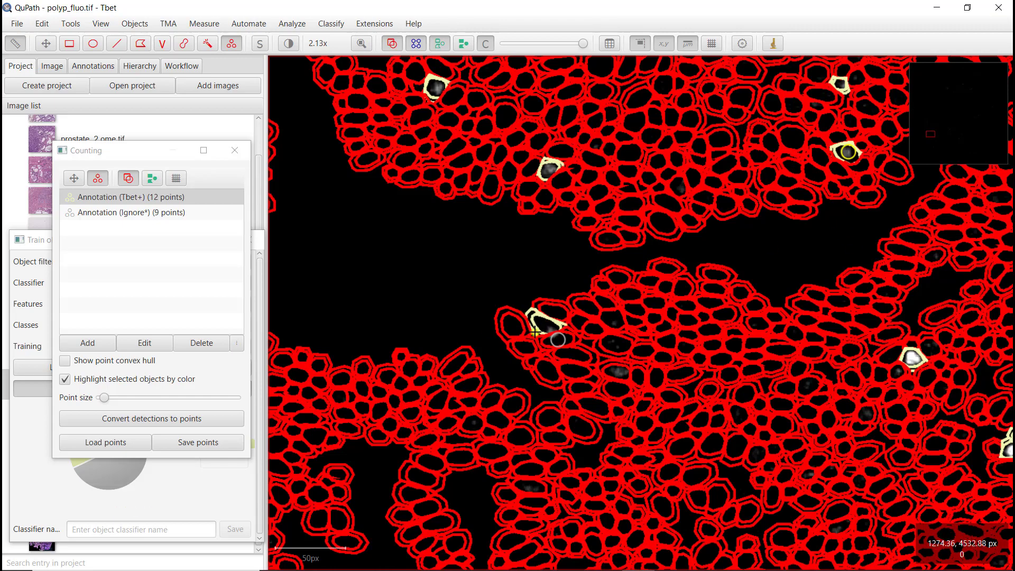
# - Examine the cluster of adjoining Tbet+ cells at another tissue edge, comparing the detections with the raw Tbet signal
pyautogui.scroll(-3, 644, 400)
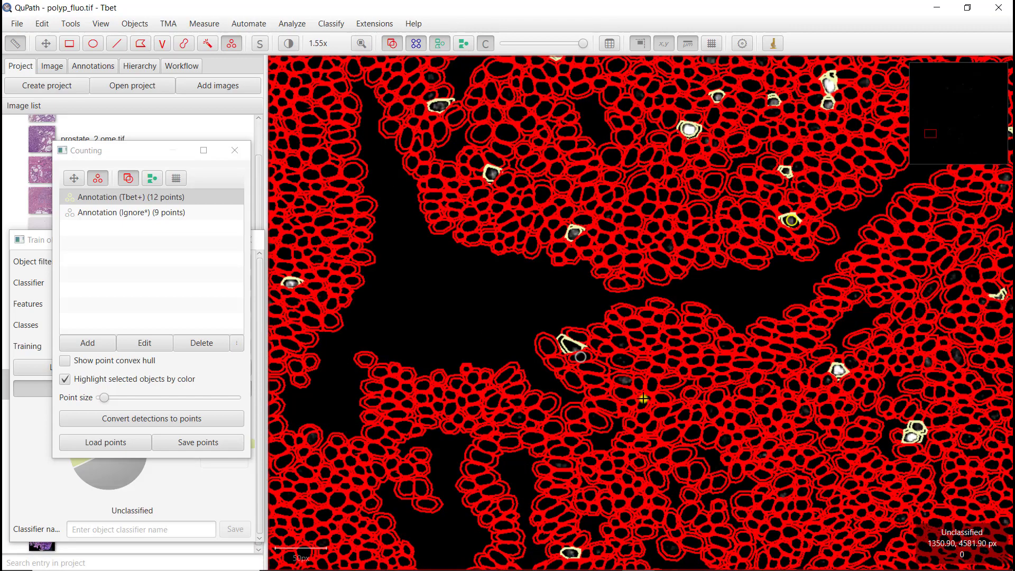
pyautogui.scroll(-3, 644, 400)
pyautogui.scroll(-2, 643, 399)
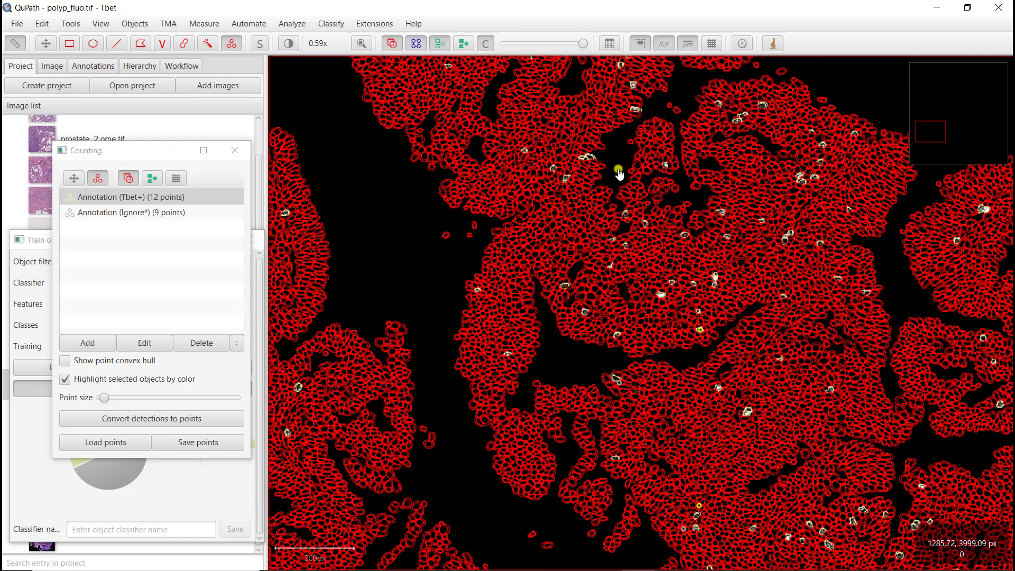
pyautogui.scroll(2, 642, 272)
pyautogui.scroll(2, 617, 273)
pyautogui.scroll(5, 617, 274)
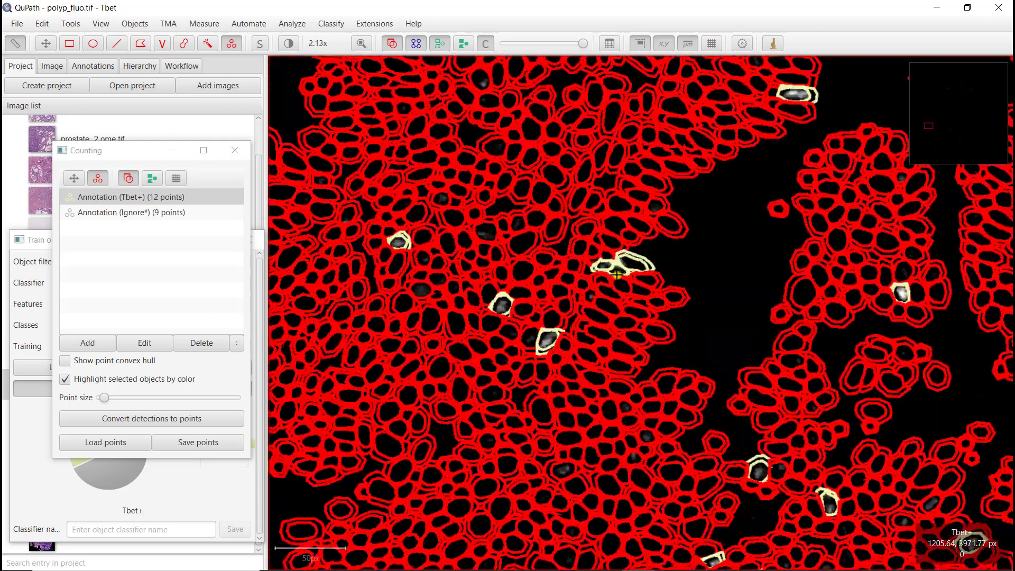
pyautogui.scroll(2, 653, 291)
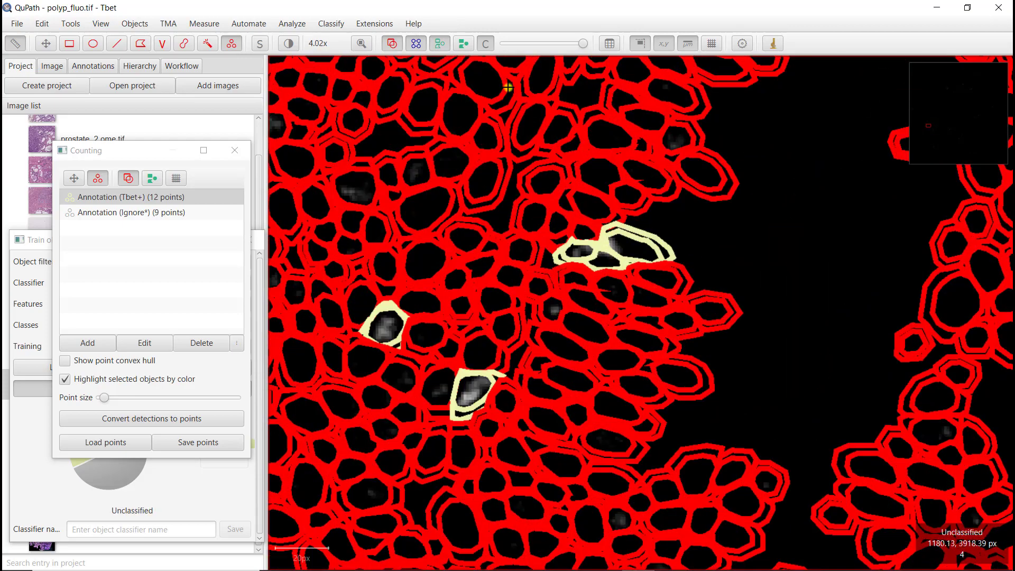
pyautogui.click(439, 46)
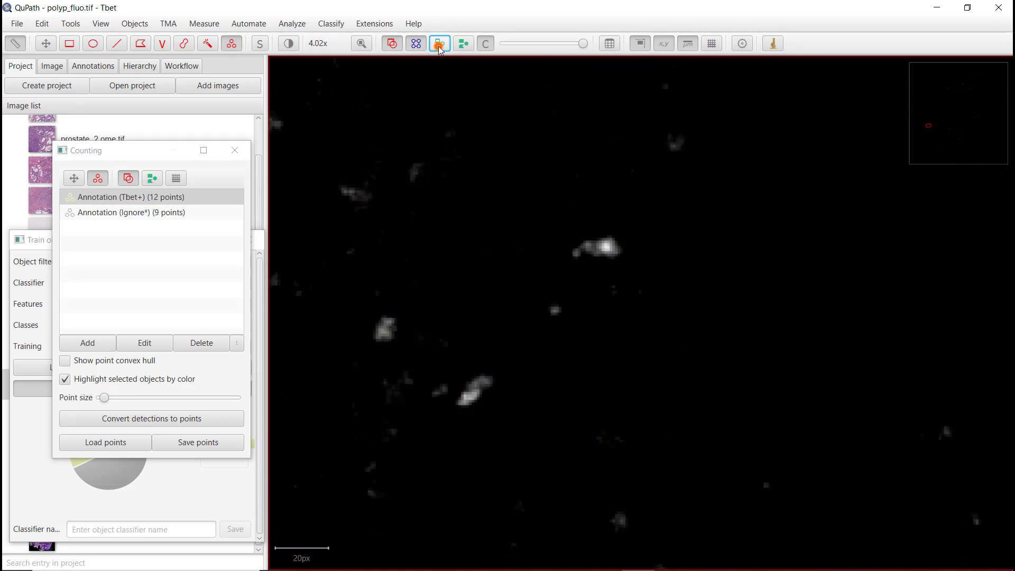
pyautogui.click(439, 46)
pyautogui.click(439, 46)
pyautogui.click(439, 46)
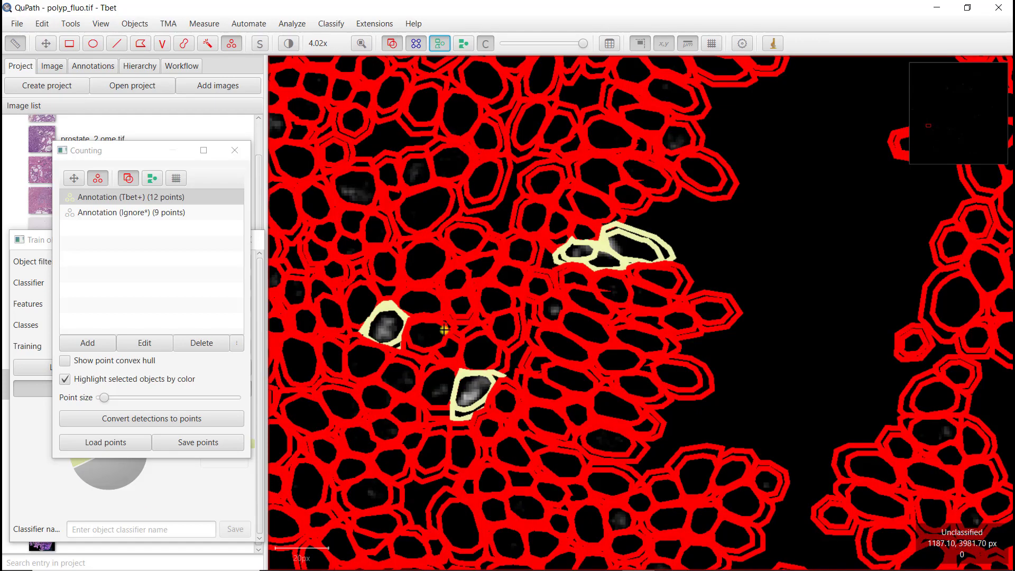
# - Move the Counting window clear and add an Ignore* point on the small lower cell of the Tbet+ cluster
pyautogui.click(143, 137)
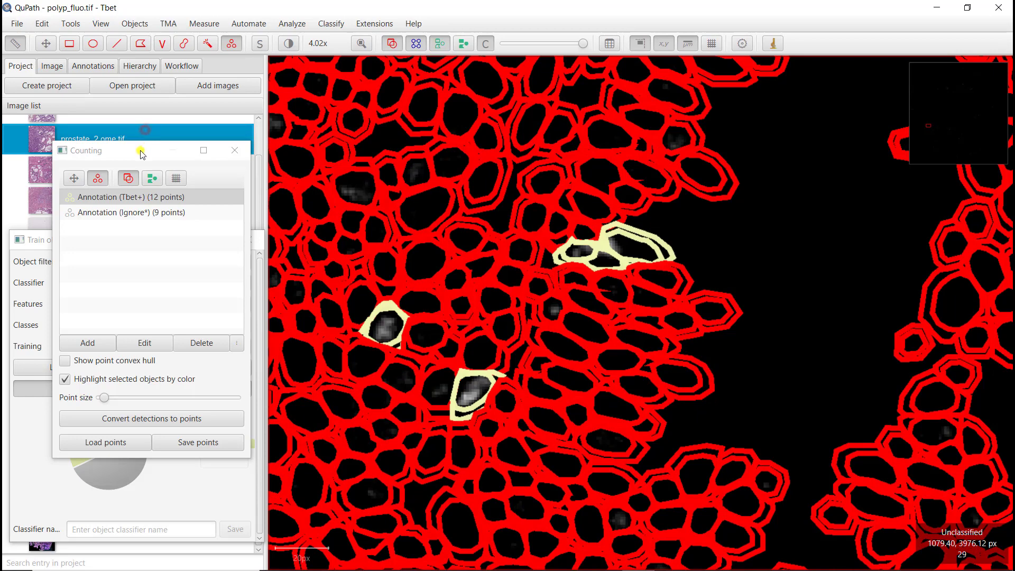
pyautogui.moveTo(142, 153); pyautogui.dragTo(138, 115)
pyautogui.click(126, 176)
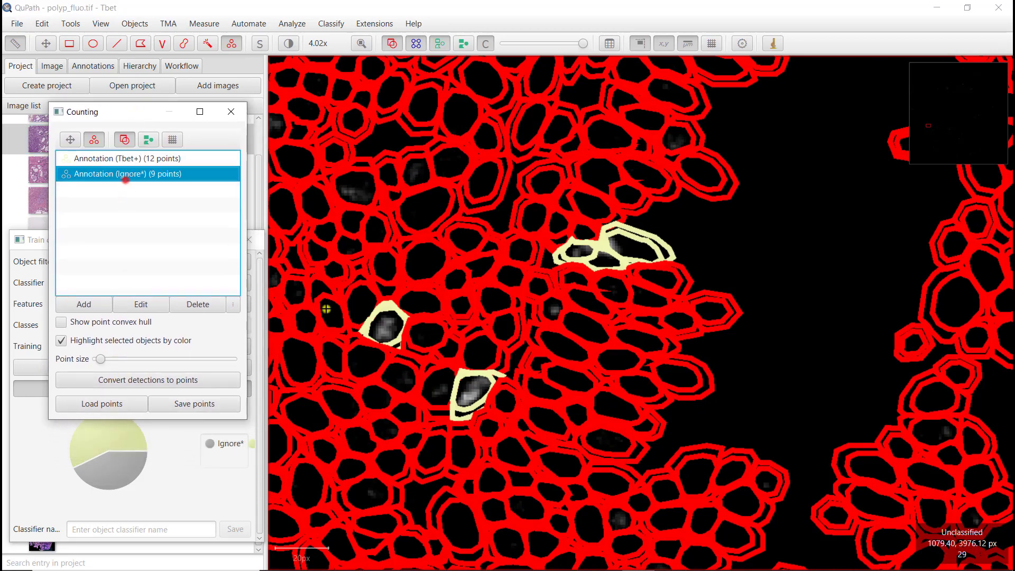
pyautogui.click(605, 262)
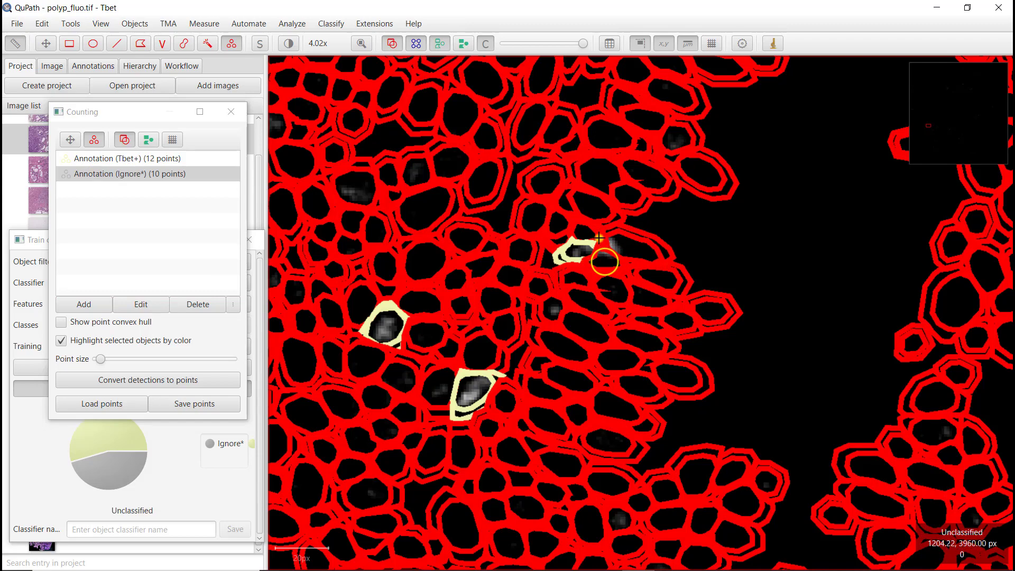
# - Examine the Tbet+ classification across other tissue regions to look for missed or wrongly classified cells
pyautogui.scroll(-5, 591, 366)
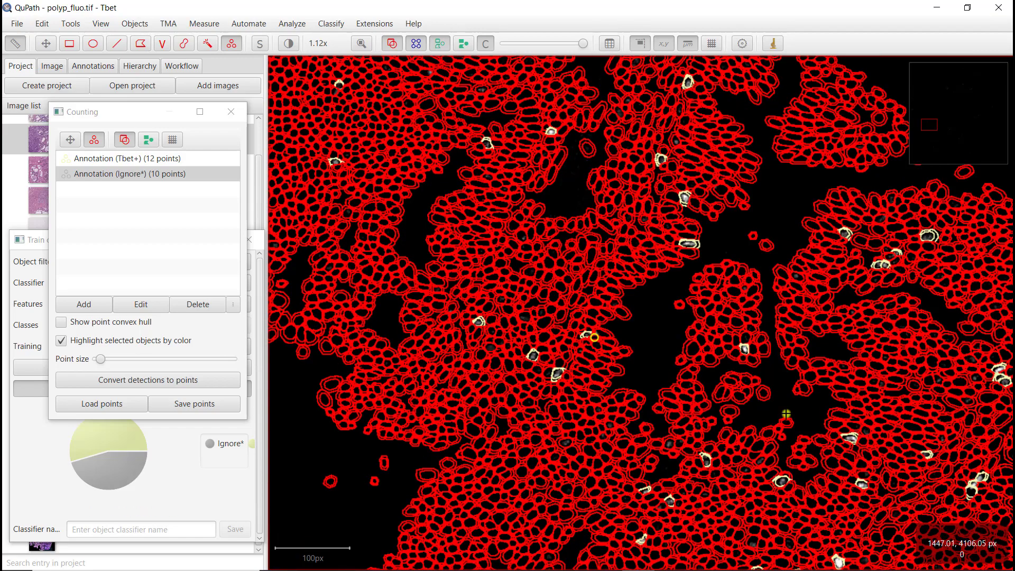
pyautogui.moveTo(679, 366); pyautogui.dragTo(560, 330)
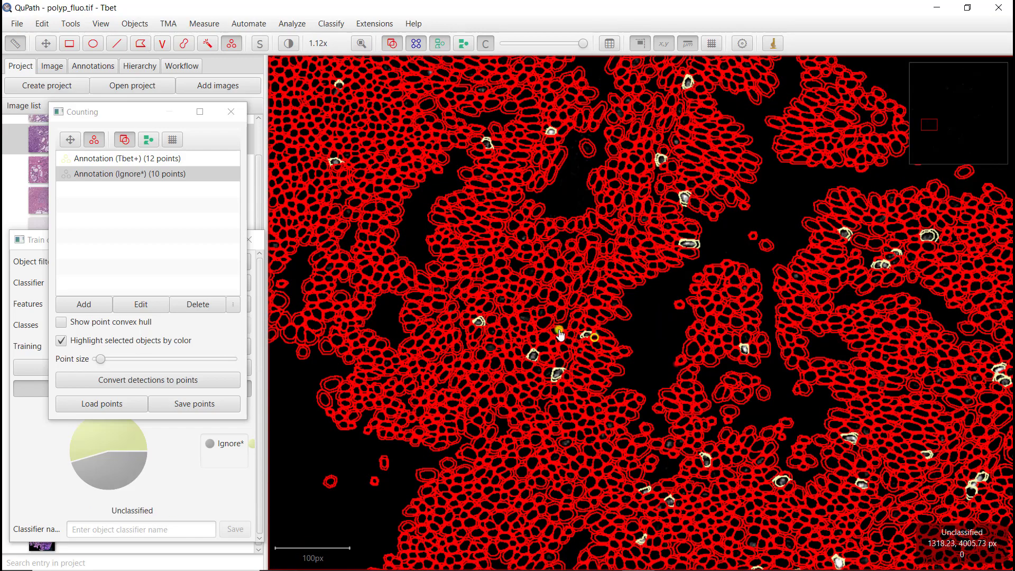
pyautogui.moveTo(688, 321); pyautogui.dragTo(623, 289)
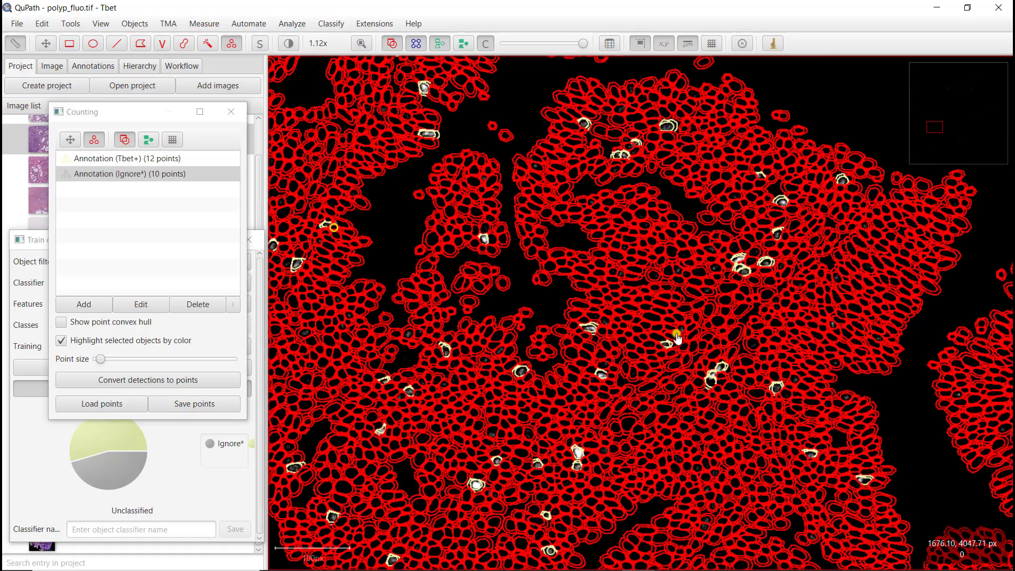
pyautogui.scroll(-6, 872, 417)
pyautogui.moveTo(899, 414); pyautogui.dragTo(561, 361)
pyautogui.scroll(1, 880, 427)
pyautogui.scroll(5, 880, 427)
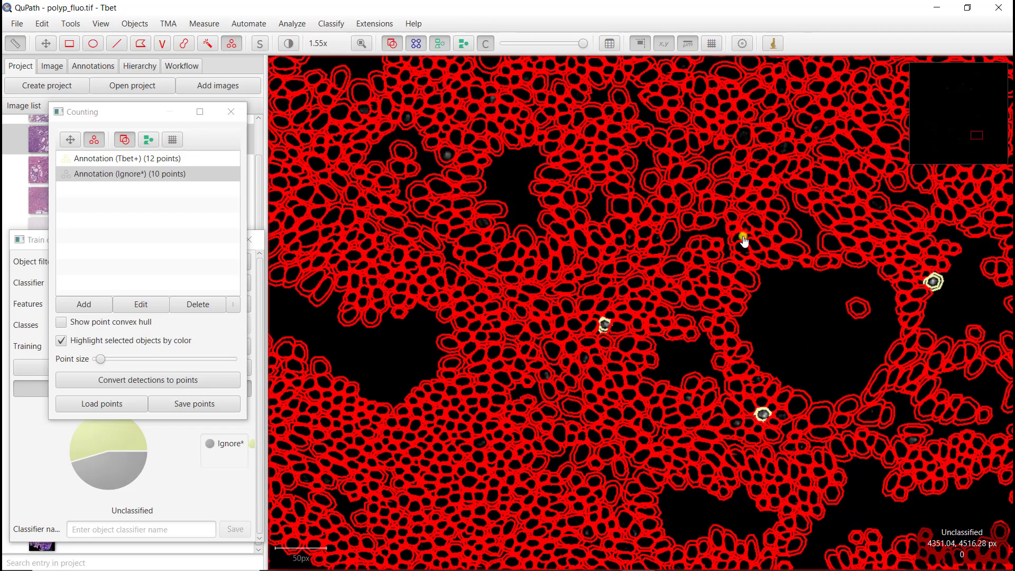
pyautogui.moveTo(744, 241); pyautogui.dragTo(673, 388)
pyautogui.moveTo(673, 291); pyautogui.dragTo(630, 344)
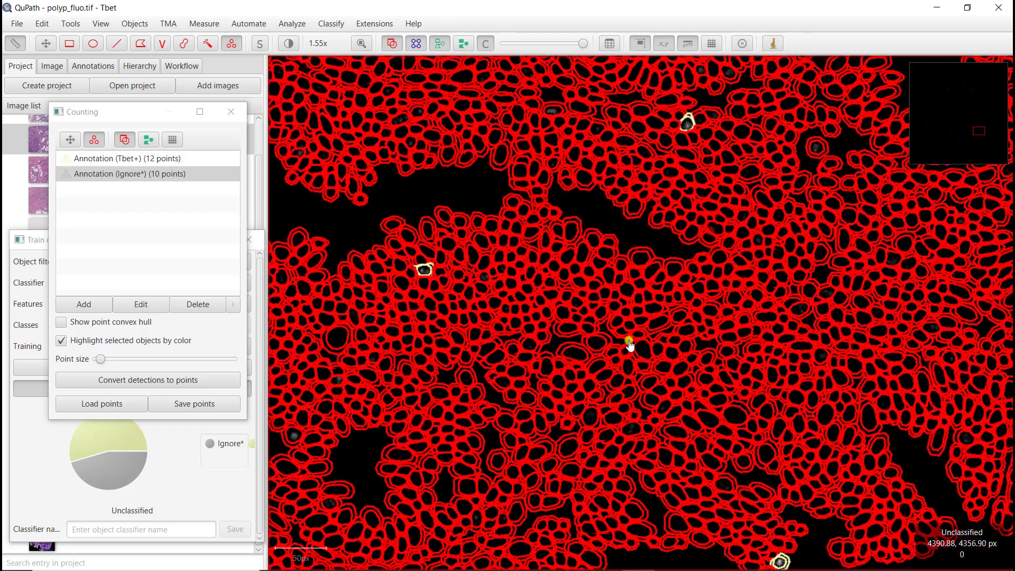
pyautogui.moveTo(673, 216); pyautogui.dragTo(683, 403)
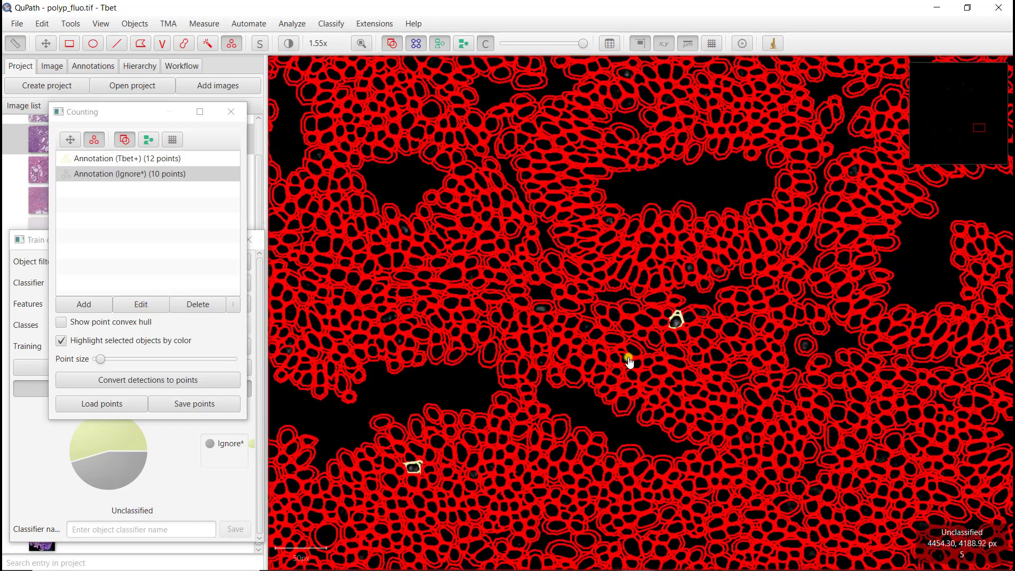
# - Add a Tbet+ point on the missed, brightly stained oval cell just below the small dark gap in the tissue
pyautogui.scroll(5, 629, 363)
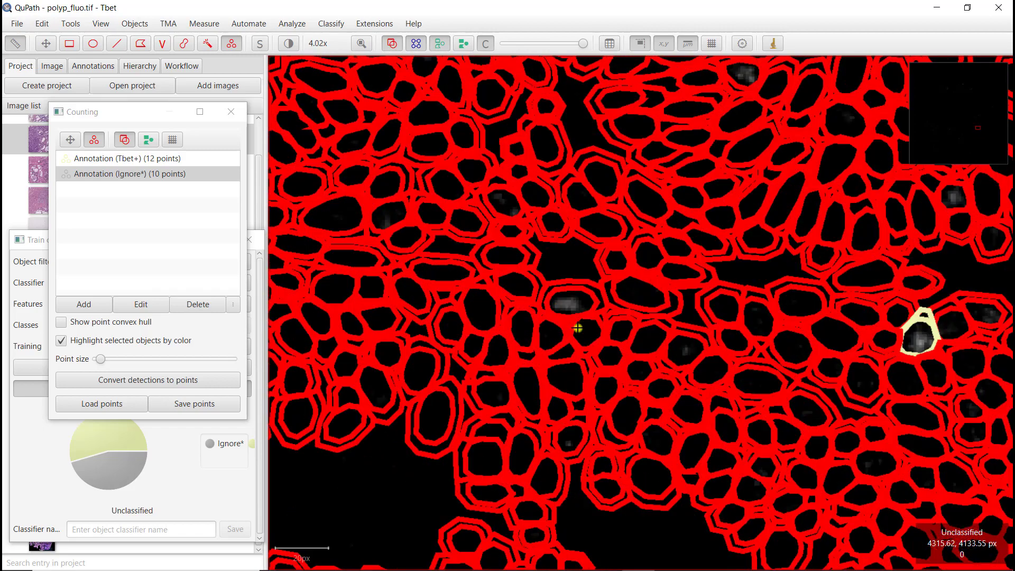
pyautogui.scroll(2, 578, 329)
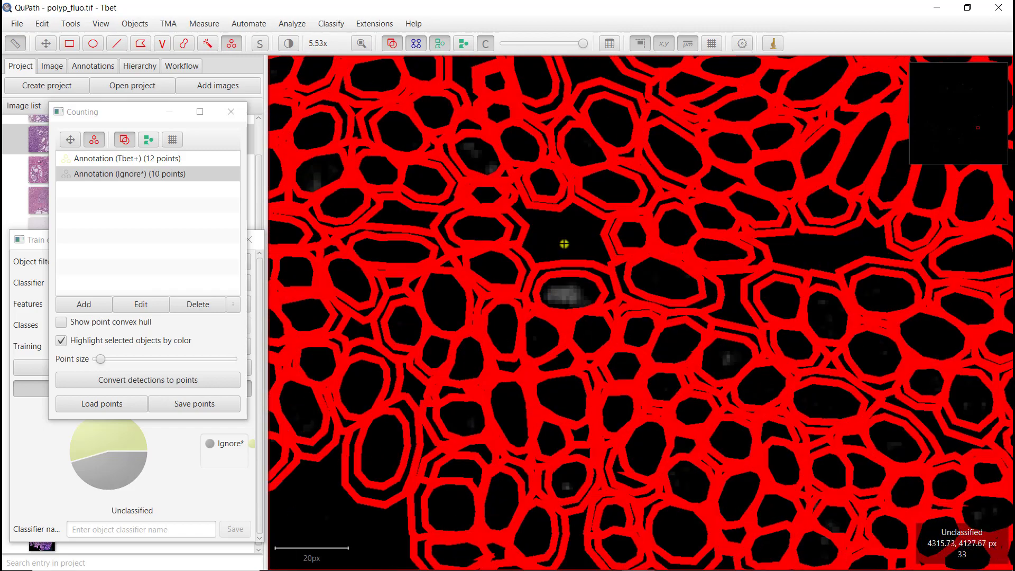
pyautogui.click(438, 45)
pyautogui.click(439, 44)
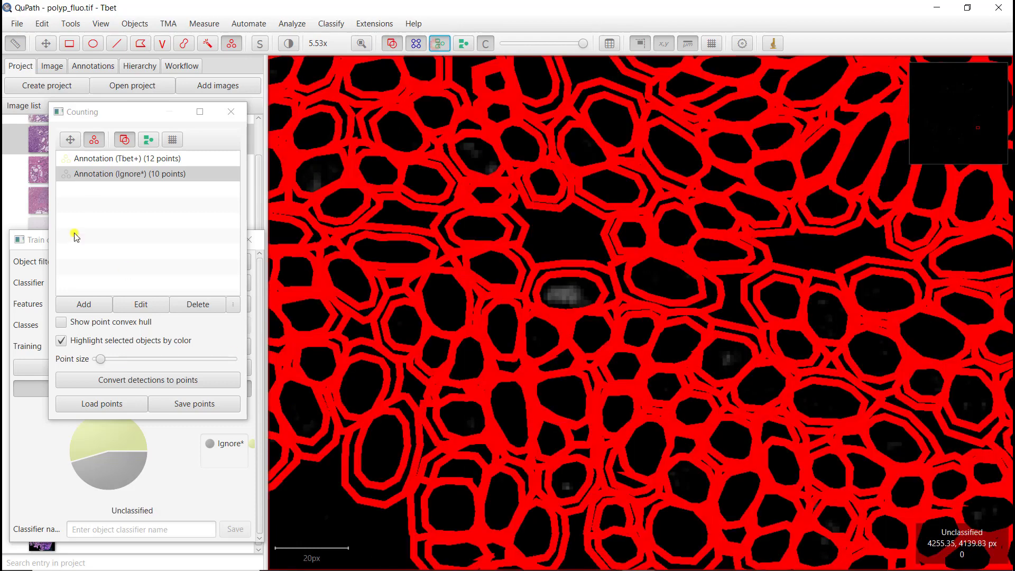
pyautogui.click(100, 160)
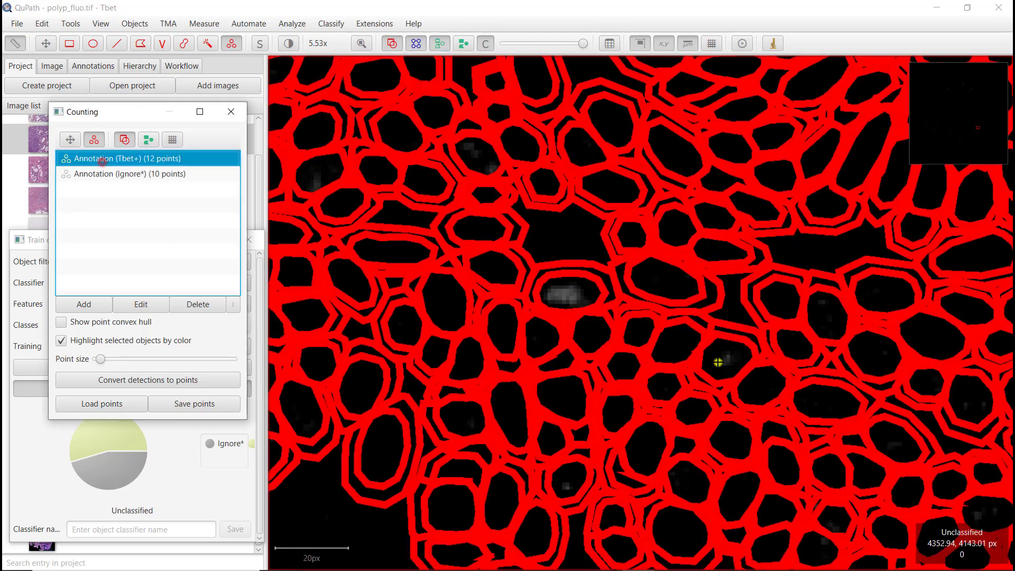
pyautogui.click(565, 296)
# - Name the trained object classifier Tbet+ and save it
pyautogui.scroll(-5, 585, 443)
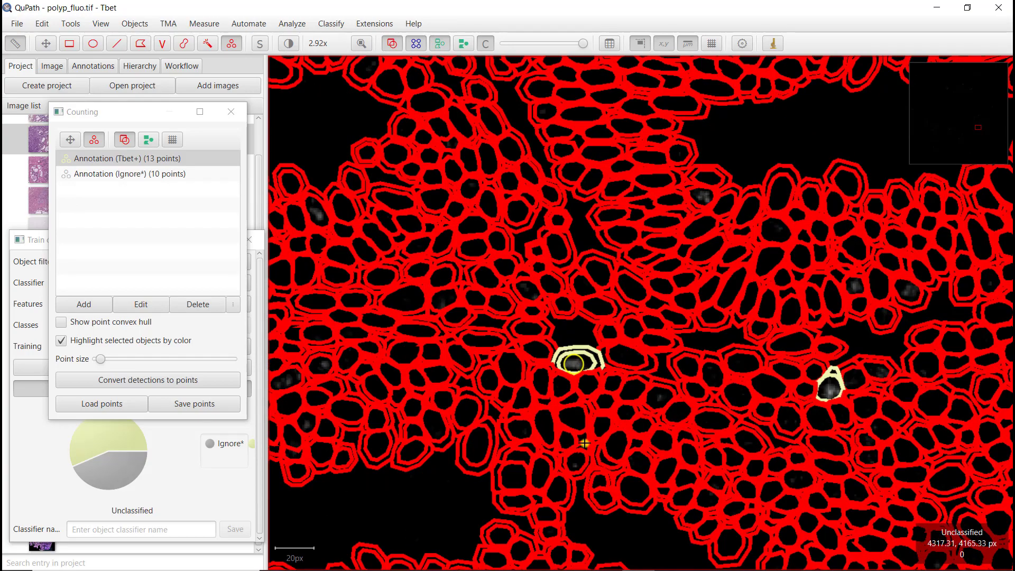
pyautogui.scroll(-1, 585, 443)
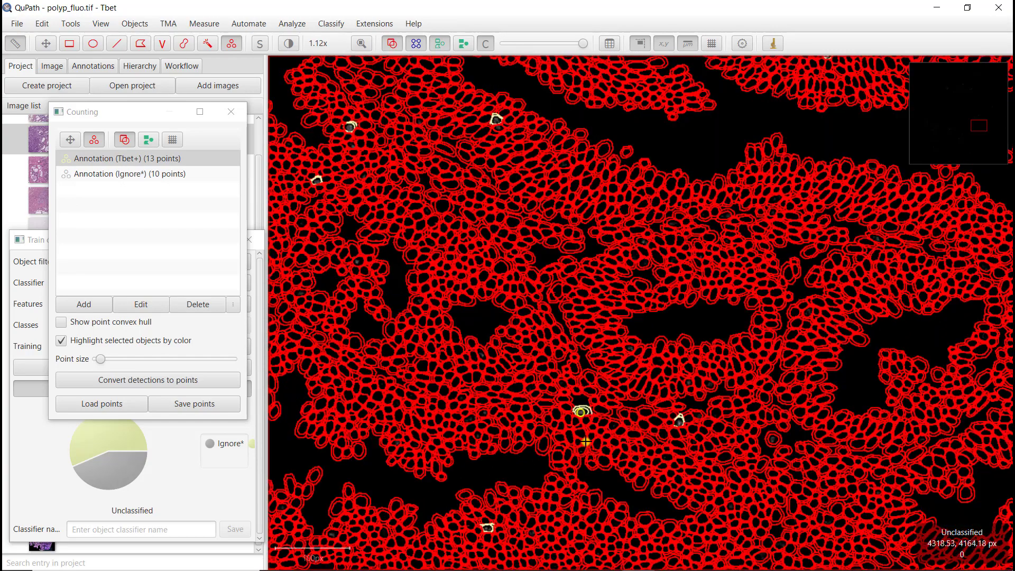
pyautogui.scroll(-2, 586, 442)
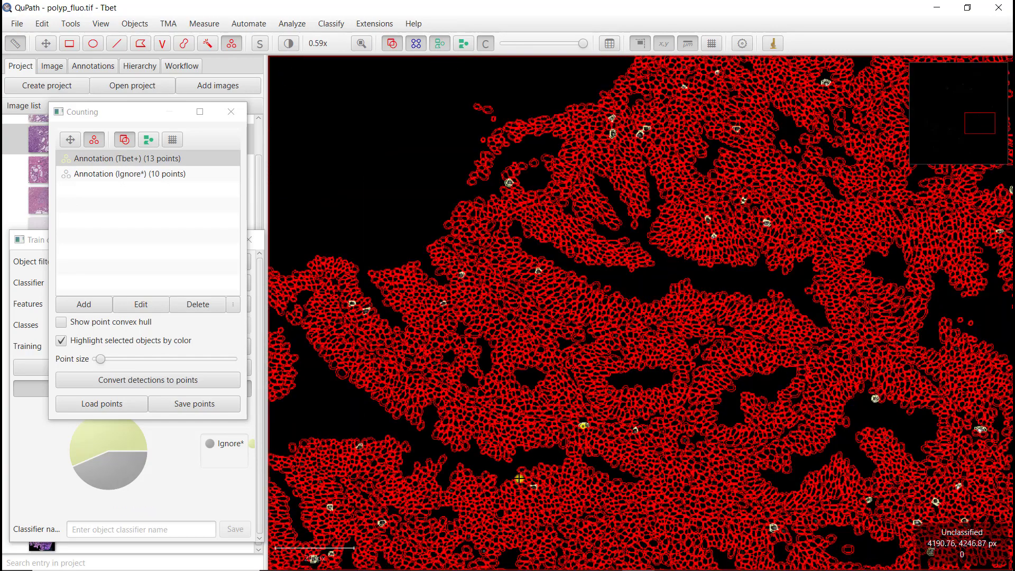
pyautogui.click(197, 506)
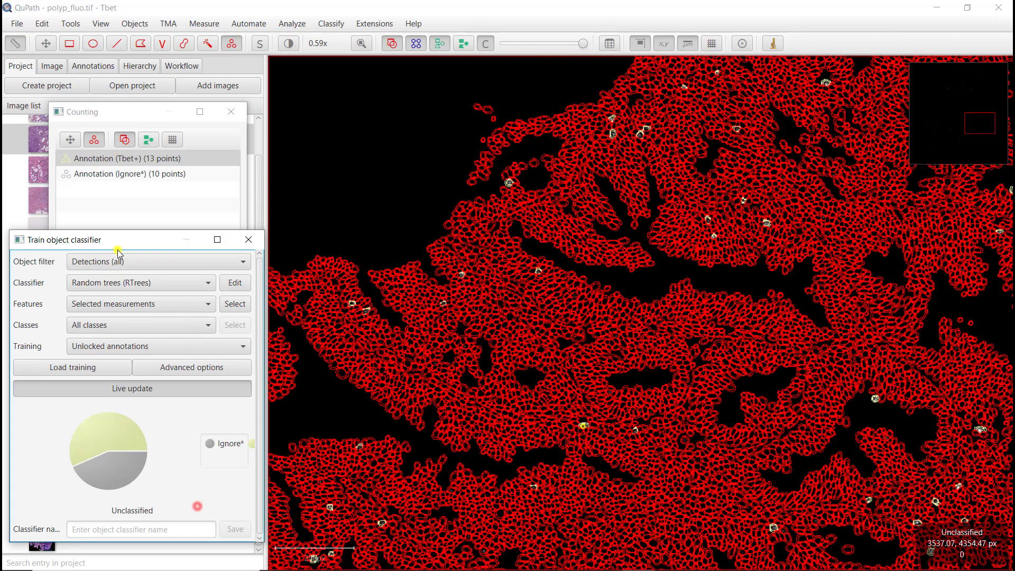
pyautogui.moveTo(119, 242); pyautogui.dragTo(239, 123)
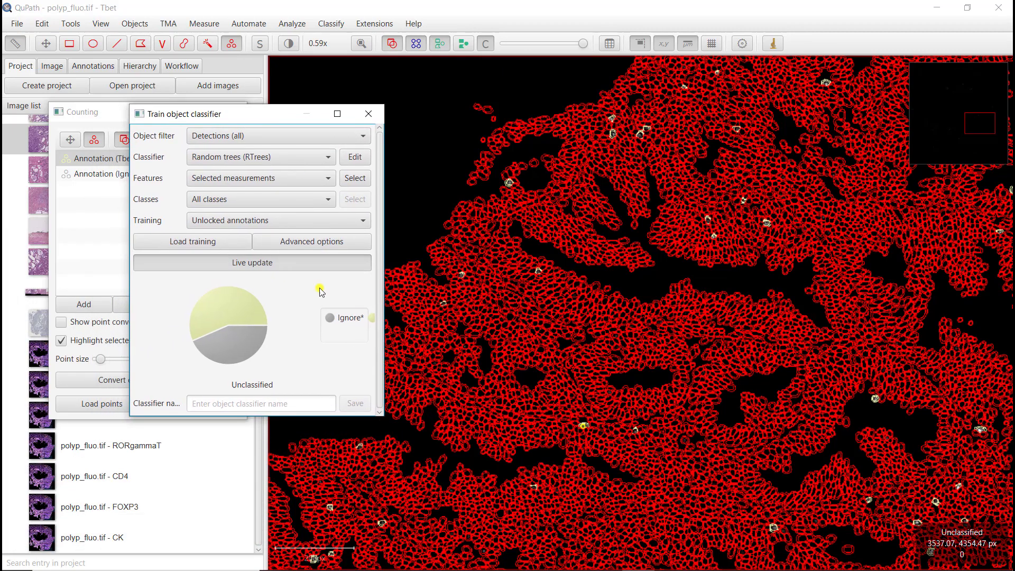
pyautogui.click(250, 403)
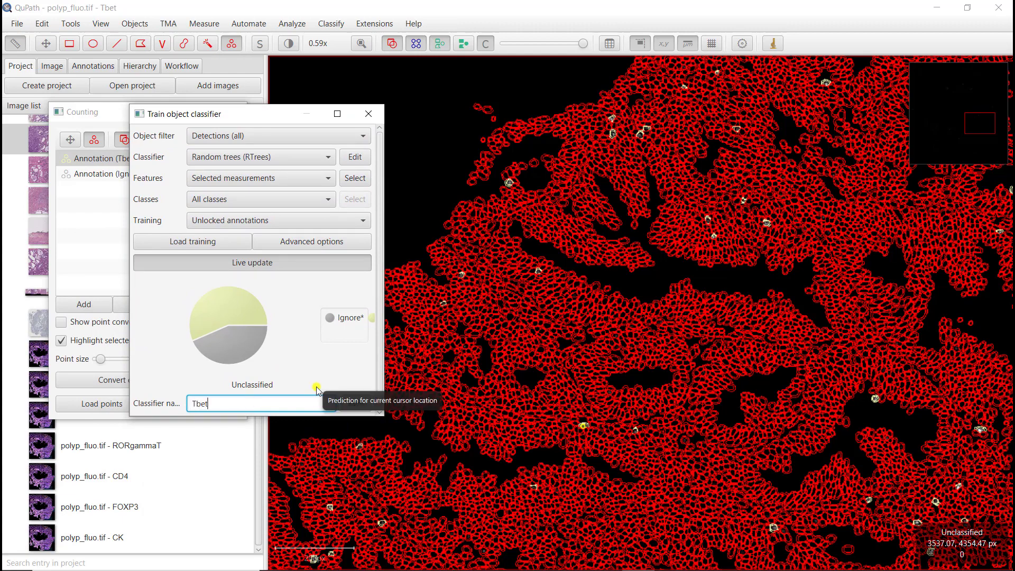
pyautogui.click(349, 403)
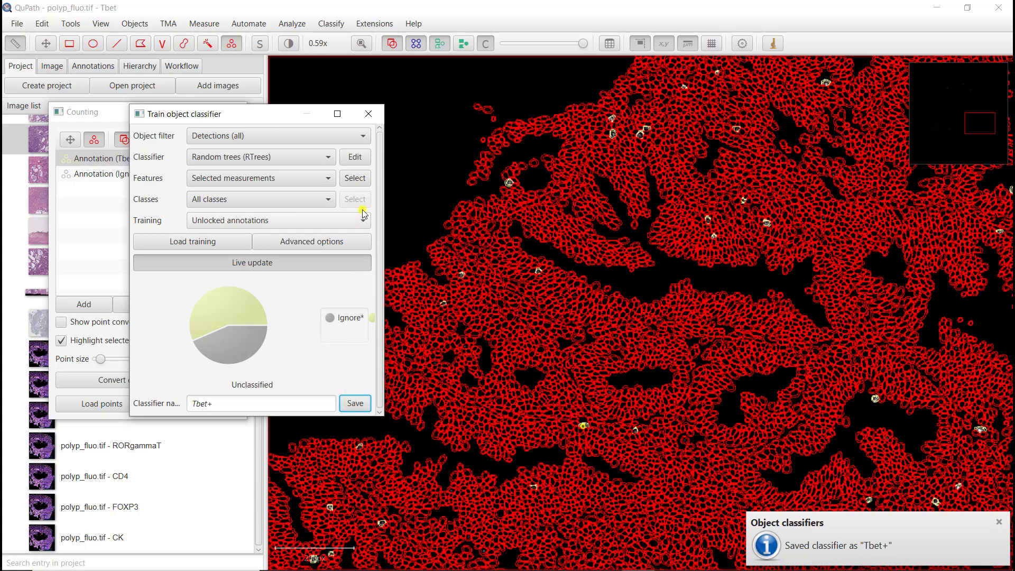
# - Close the classifier training and counting windows and switch to polyp_fluo.tif - CD8, saving the changes to the Tbet image
pyautogui.click(370, 114)
pyautogui.click(232, 113)
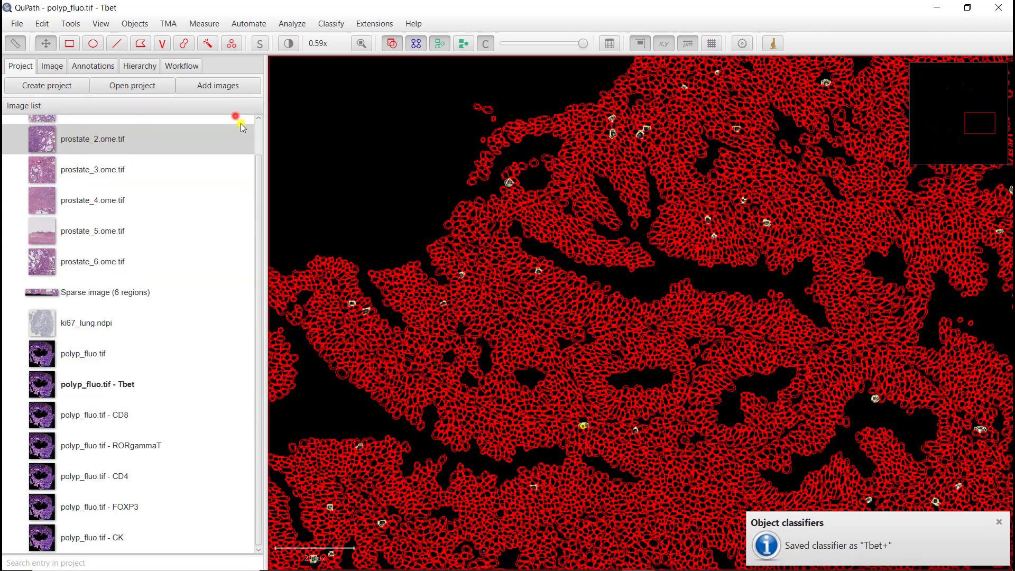
pyautogui.doubleClick(85, 415)
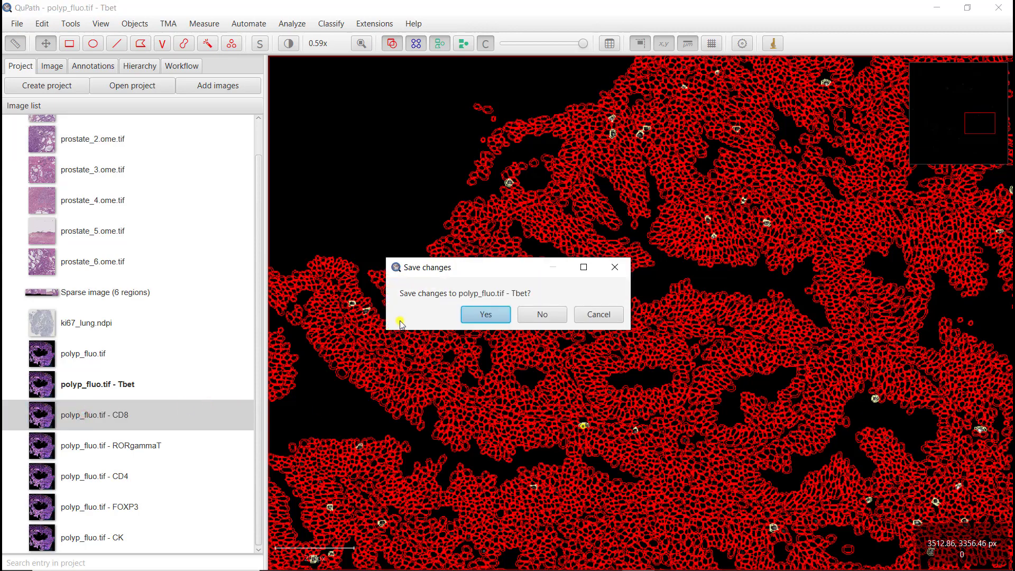
pyautogui.click(480, 317)
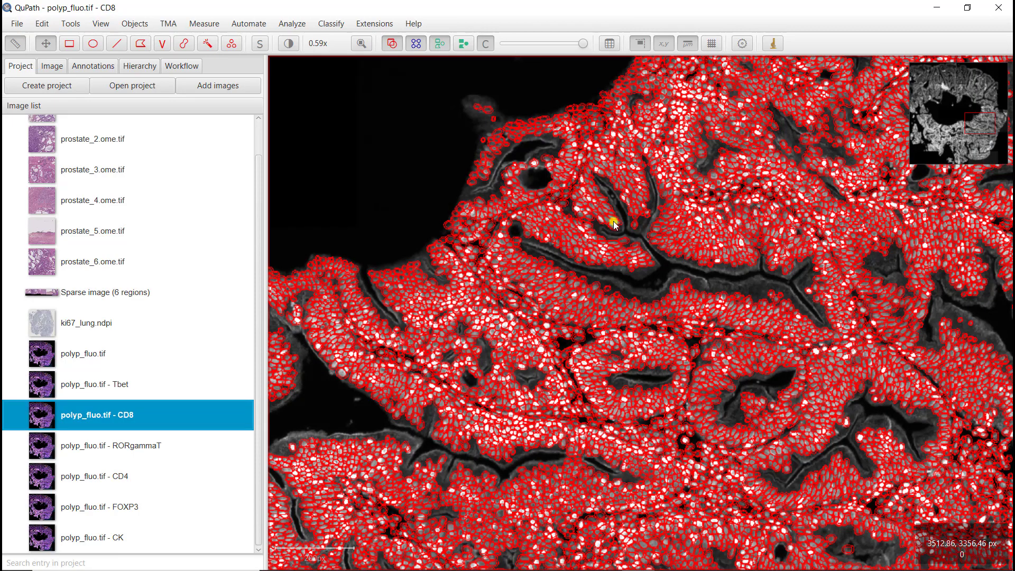
# - Show only the CD8 (C3) channel in grayscale and activate the Points tool for annotating cells
pyautogui.click(288, 43)
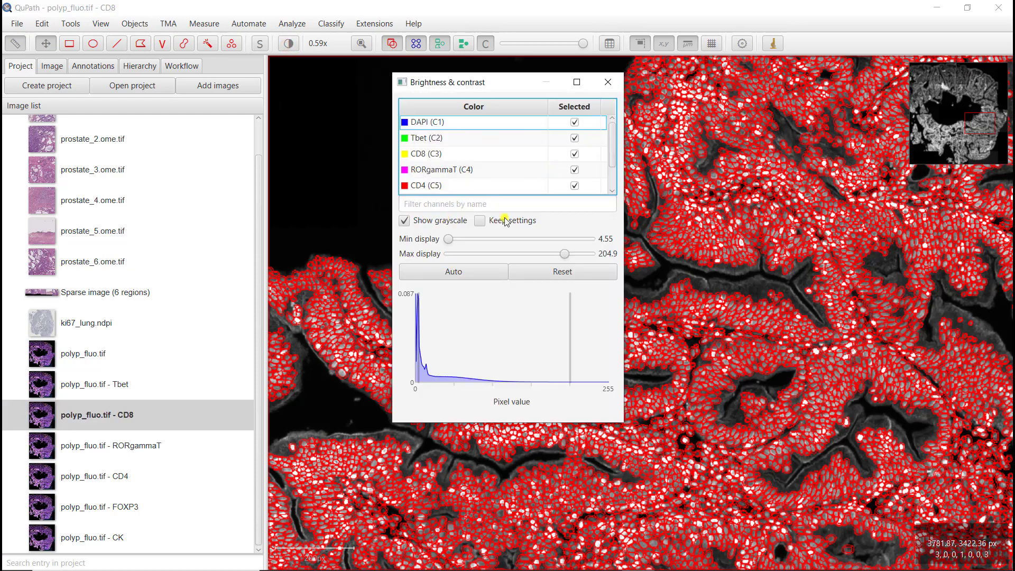
pyautogui.click(433, 221)
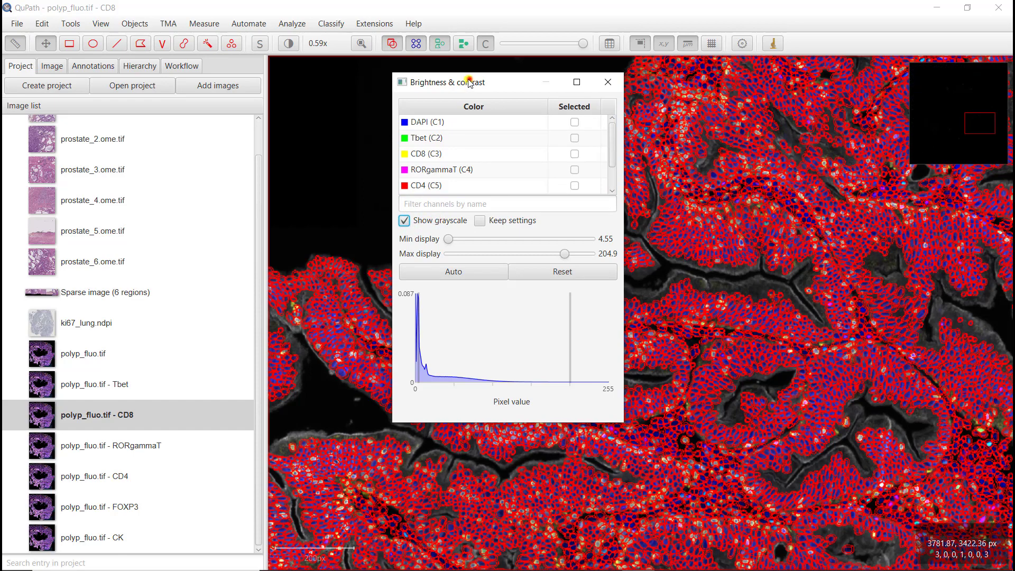
pyautogui.moveTo(468, 79); pyautogui.dragTo(422, 89)
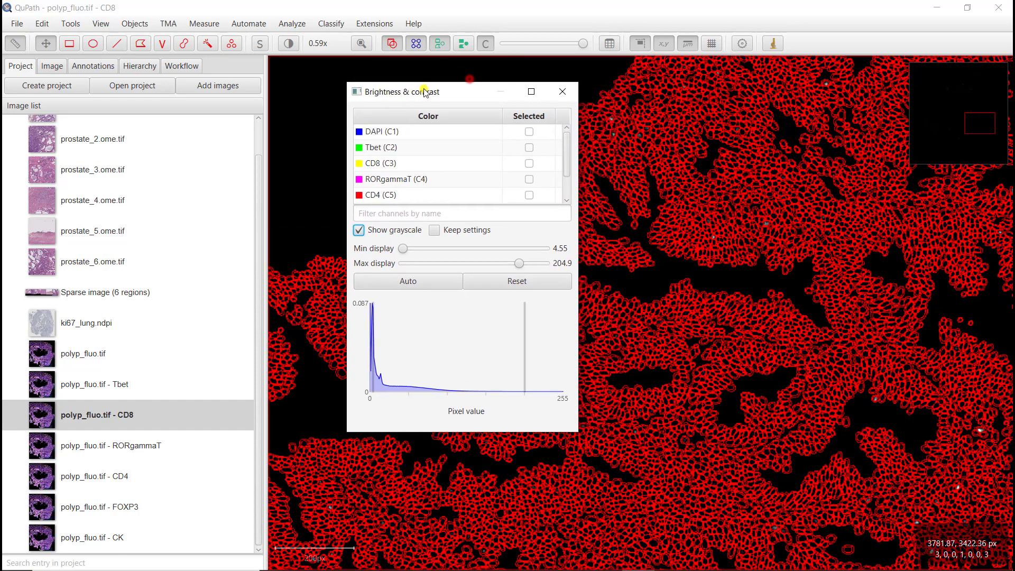
pyautogui.click(528, 164)
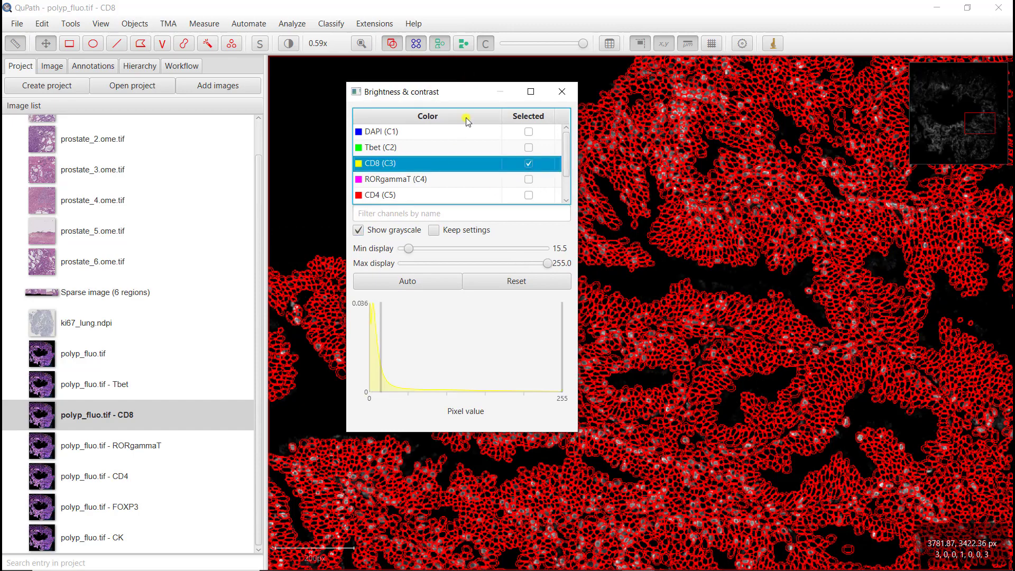
pyautogui.moveTo(468, 97); pyautogui.dragTo(321, 191)
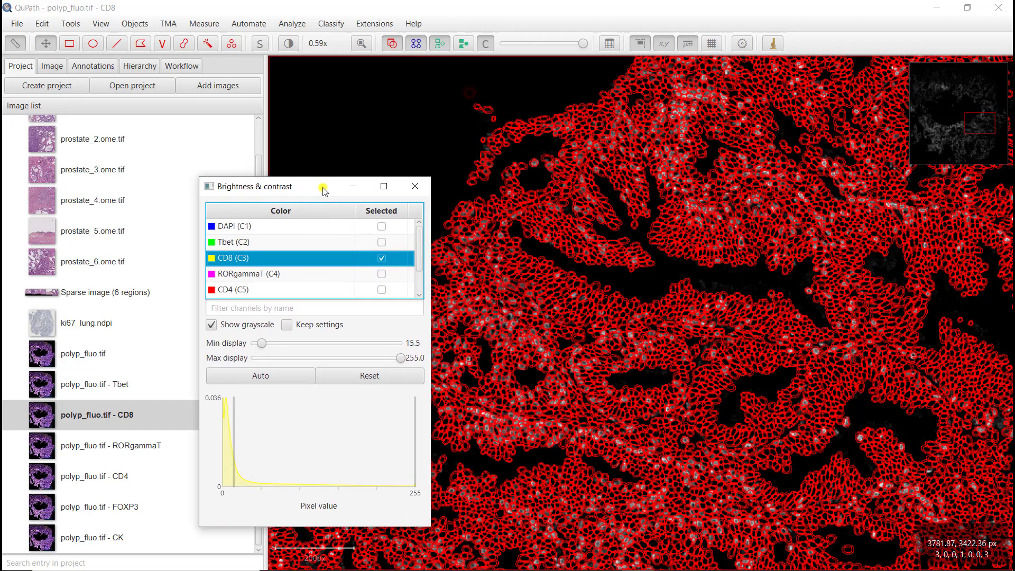
pyautogui.click(416, 188)
pyautogui.click(233, 45)
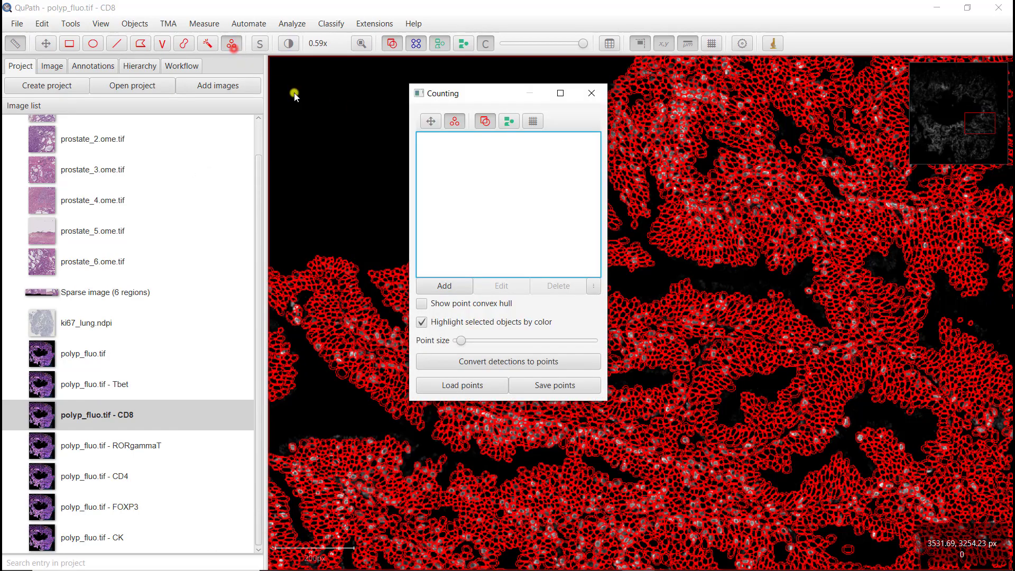
# - Add a new annotation class named CD8
pyautogui.click(93, 66)
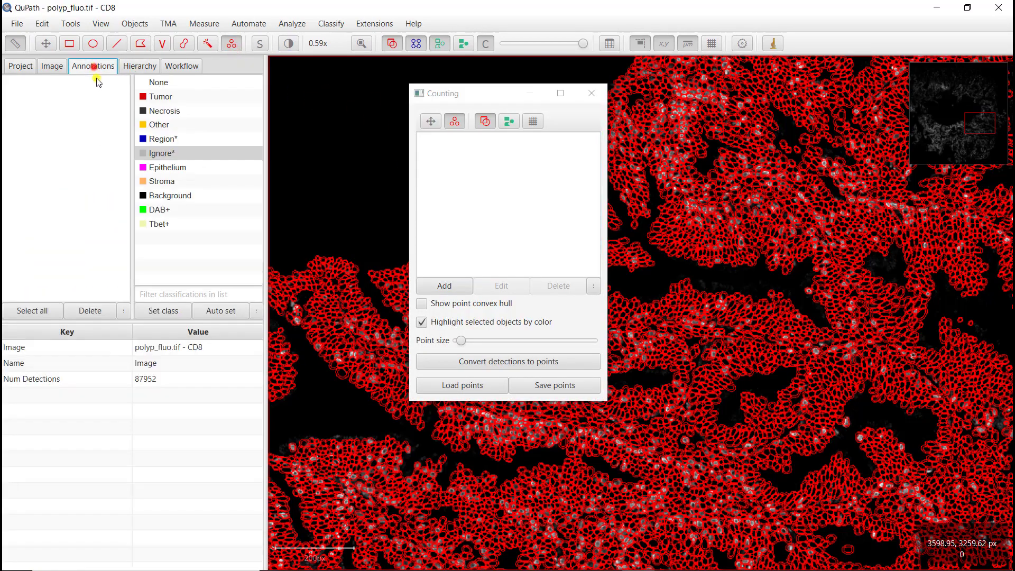
pyautogui.rightClick(179, 257)
pyautogui.moveTo(273, 261)
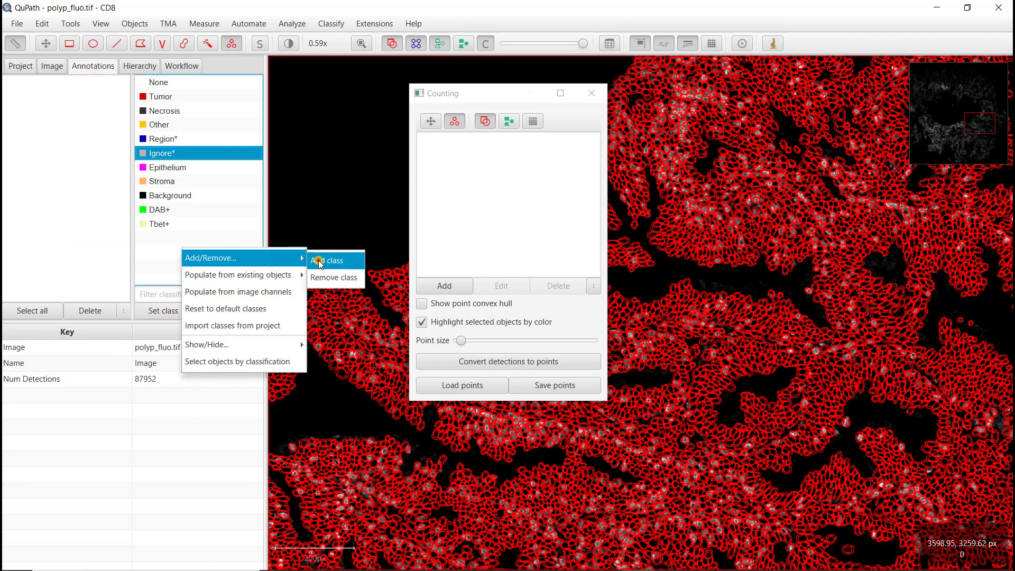
pyautogui.click(320, 261)
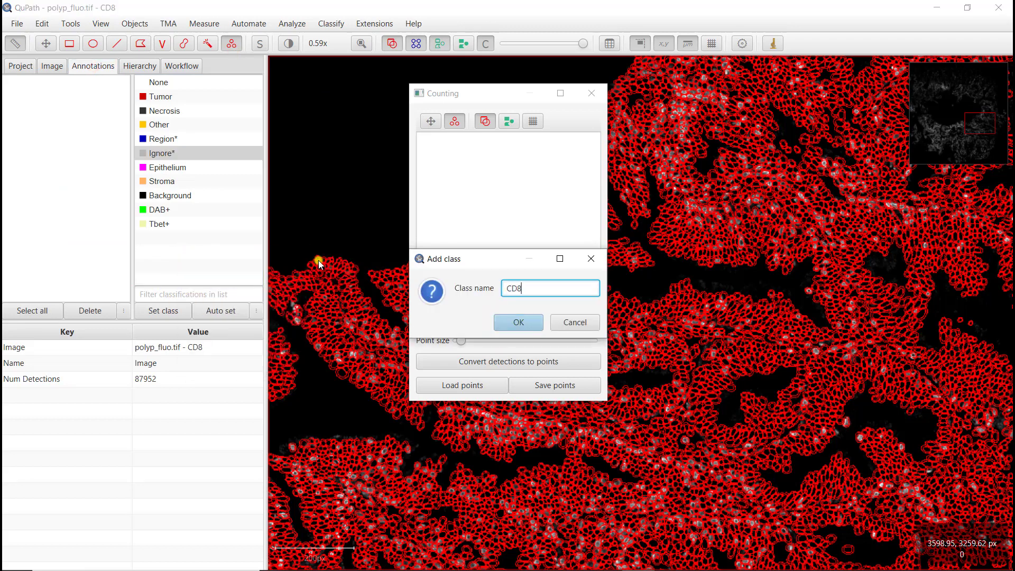
pyautogui.click(516, 324)
# - Create two empty point annotations in the CD8 image and select the first one
pyautogui.click(446, 285)
pyautogui.click(447, 286)
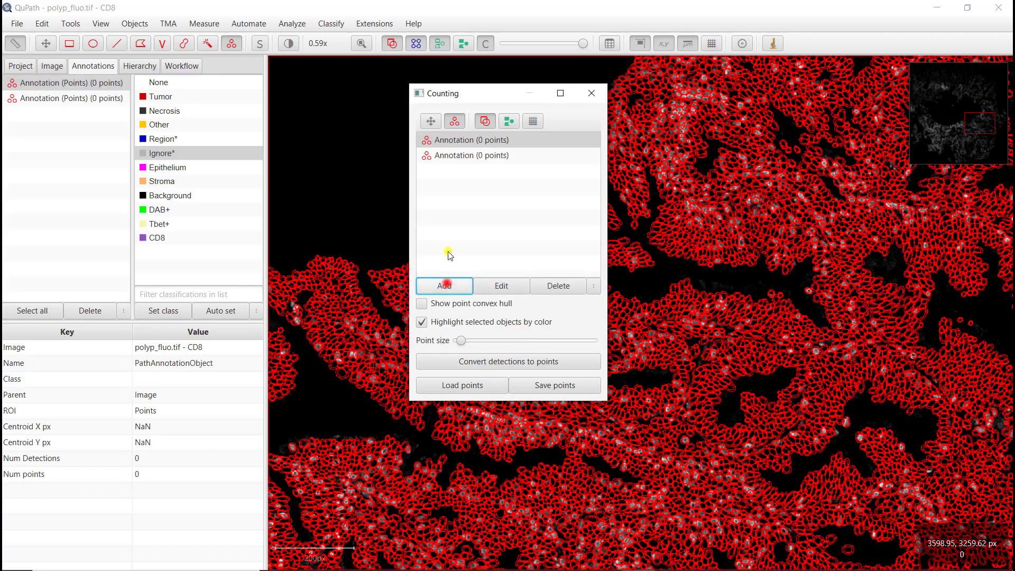
pyautogui.click(463, 141)
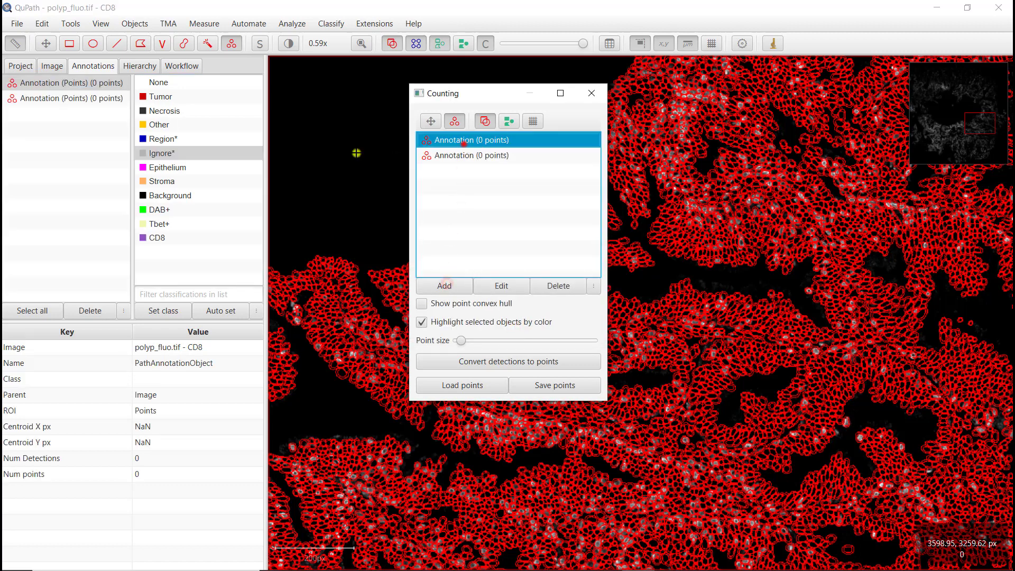
pyautogui.doubleClick(157, 239)
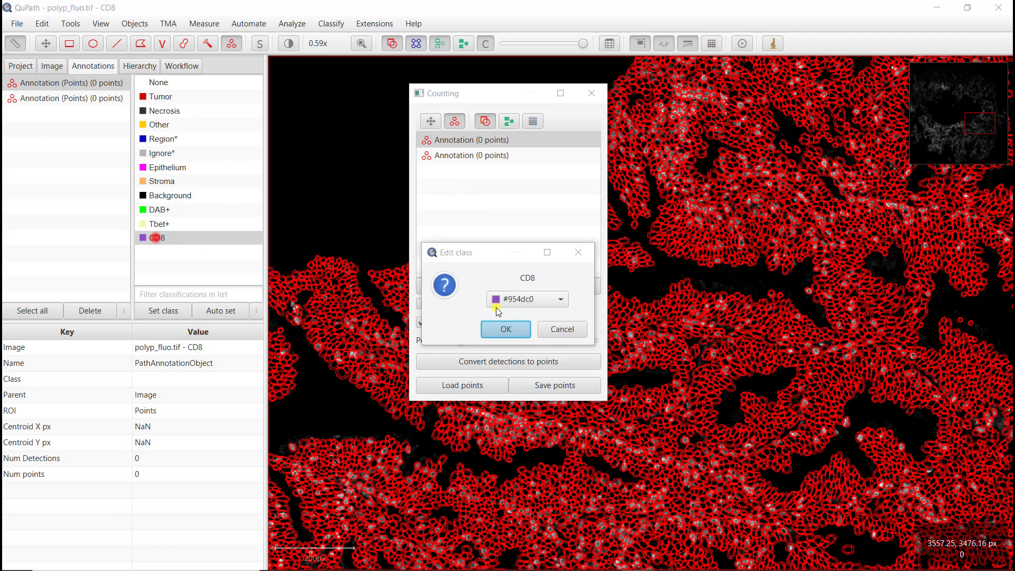
pyautogui.click(555, 334)
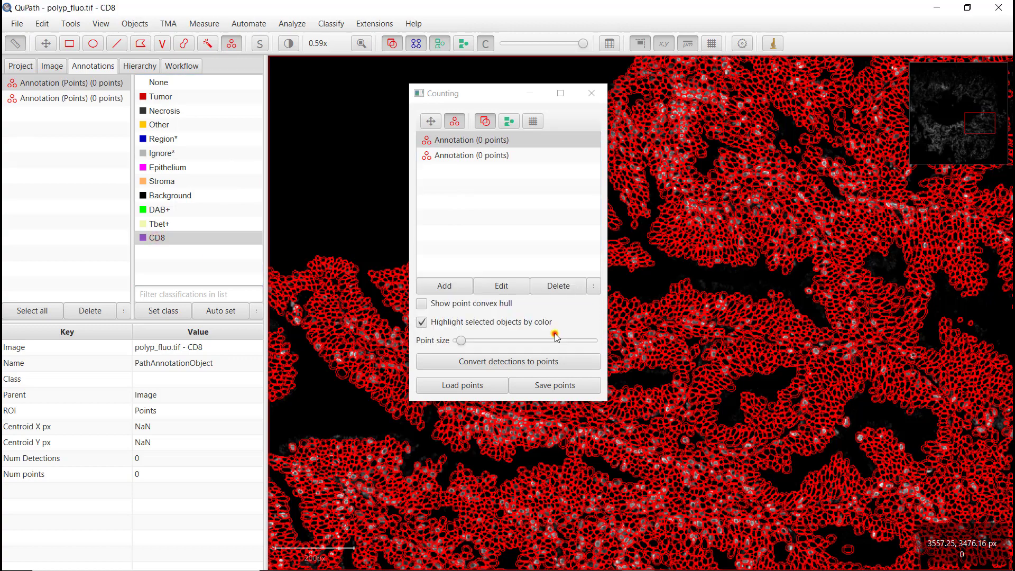
pyautogui.rightClick(161, 241)
pyautogui.moveTo(172, 252)
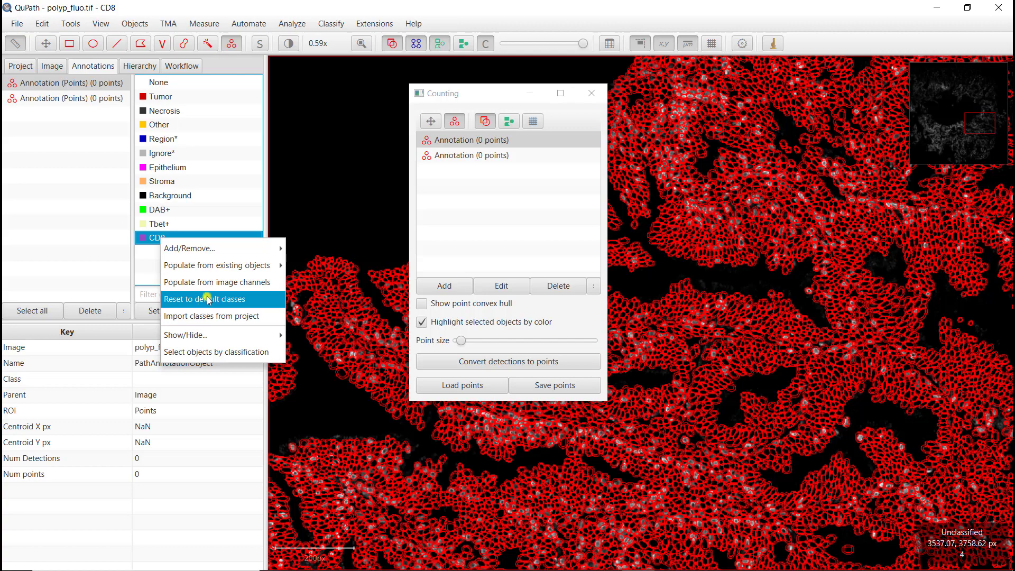
pyautogui.click(150, 240)
pyautogui.doubleClick(152, 239)
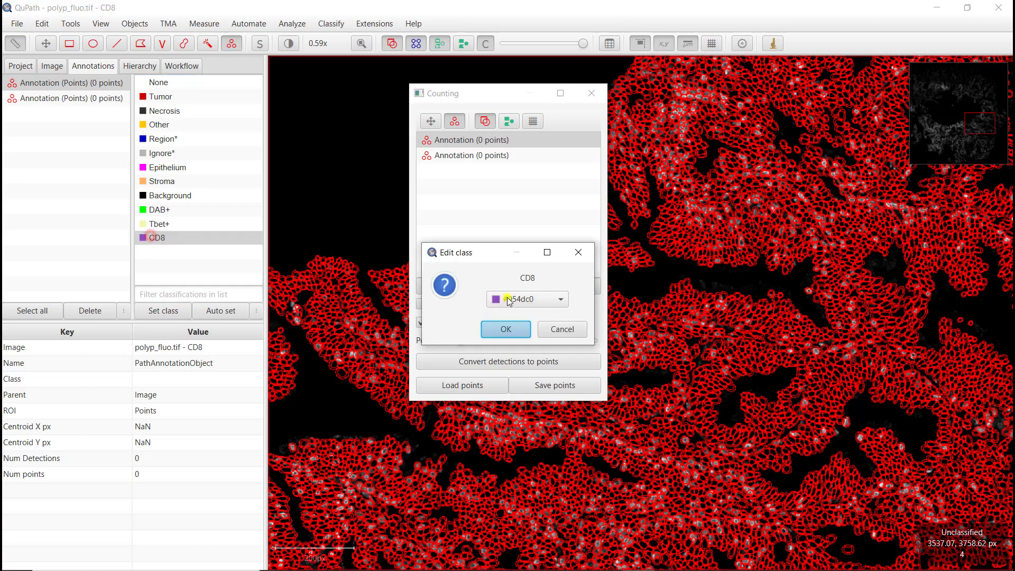
pyautogui.click(578, 252)
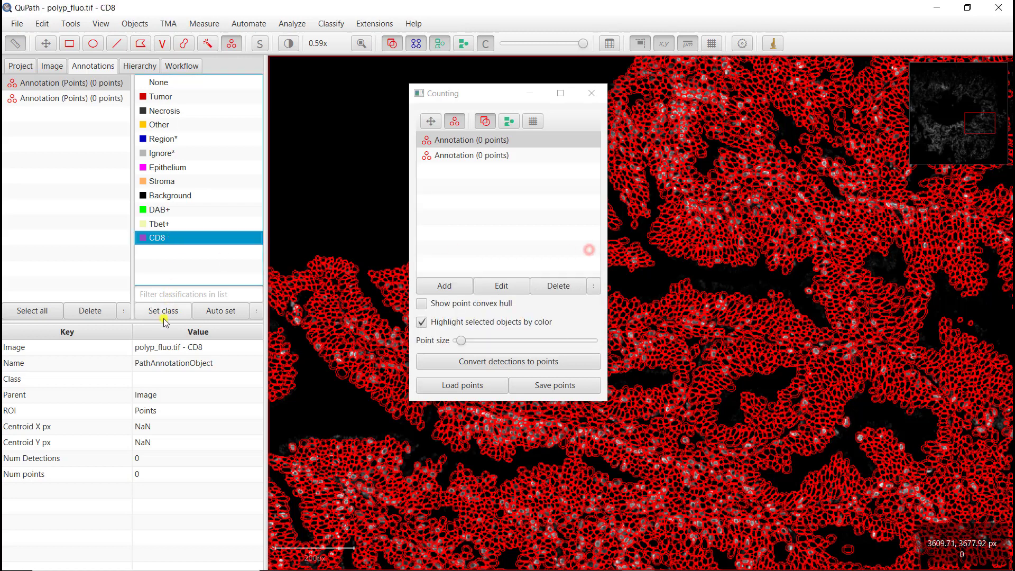
# - Remove the CD8 class from the class list
pyautogui.rightClick(177, 241)
pyautogui.moveTo(297, 249)
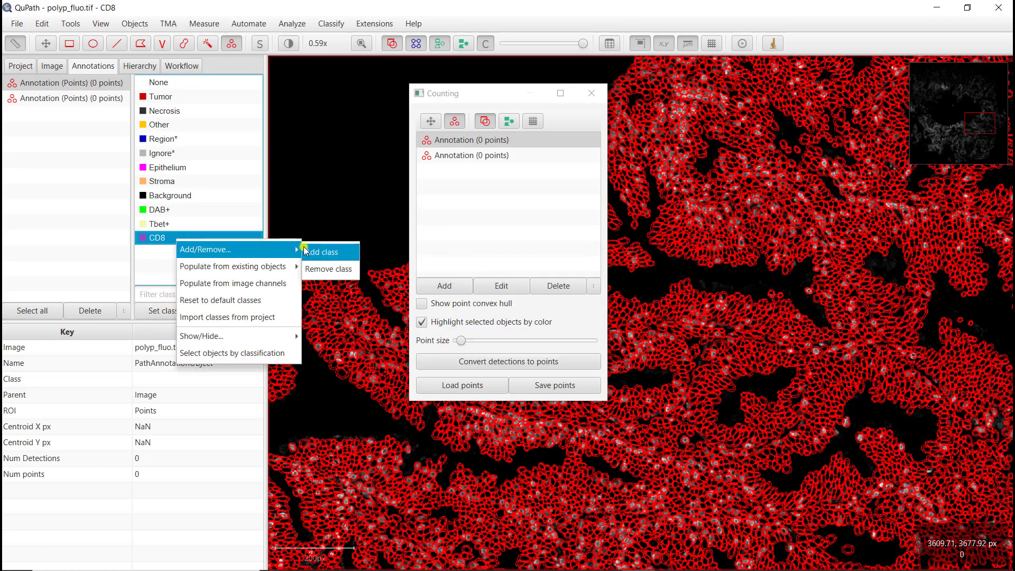
pyautogui.click(333, 267)
pyautogui.click(558, 321)
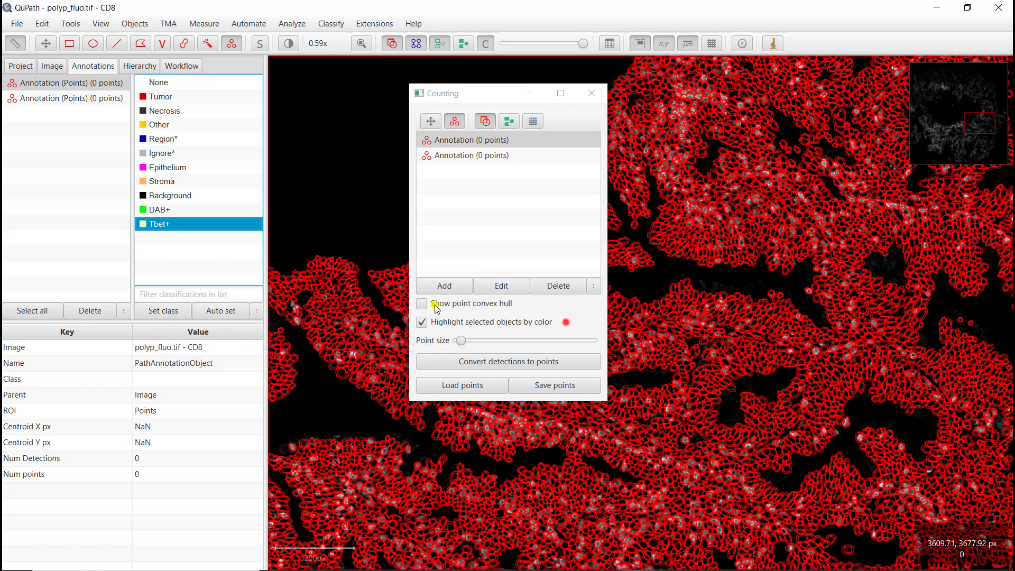
# - Add a new annotation class named CD8+
pyautogui.rightClick(195, 247)
pyautogui.moveTo(264, 258)
pyautogui.click(326, 258)
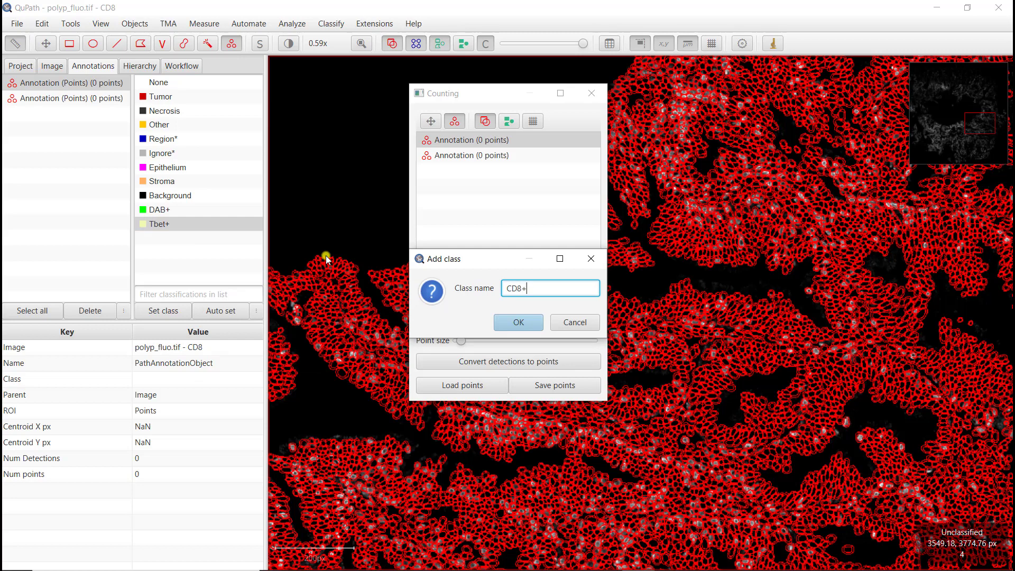
pyautogui.click(528, 321)
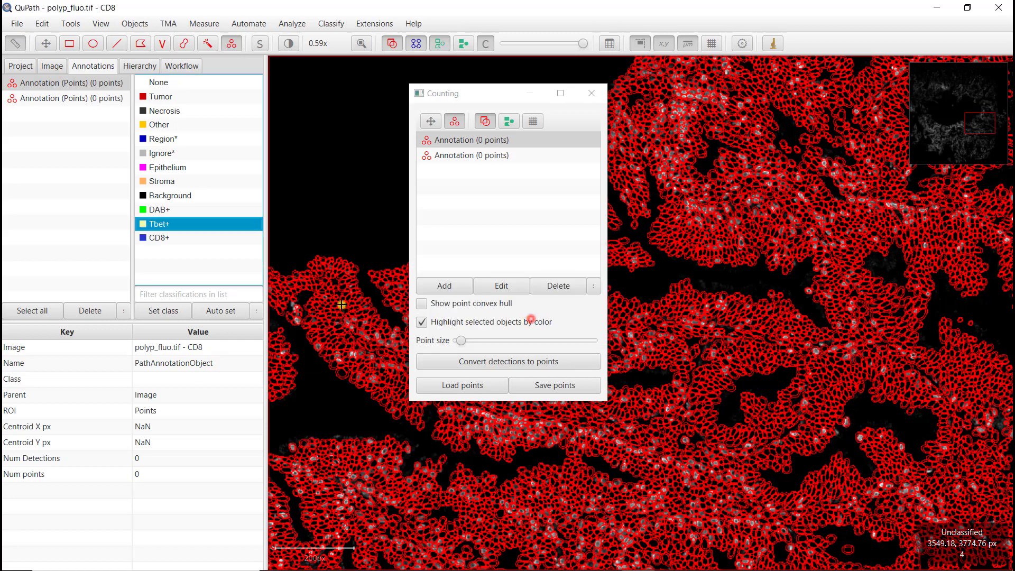
# - Assign the CD8+ class to the first point annotation and the Ignore* class to the second
pyautogui.click(168, 241)
pyautogui.click(480, 140)
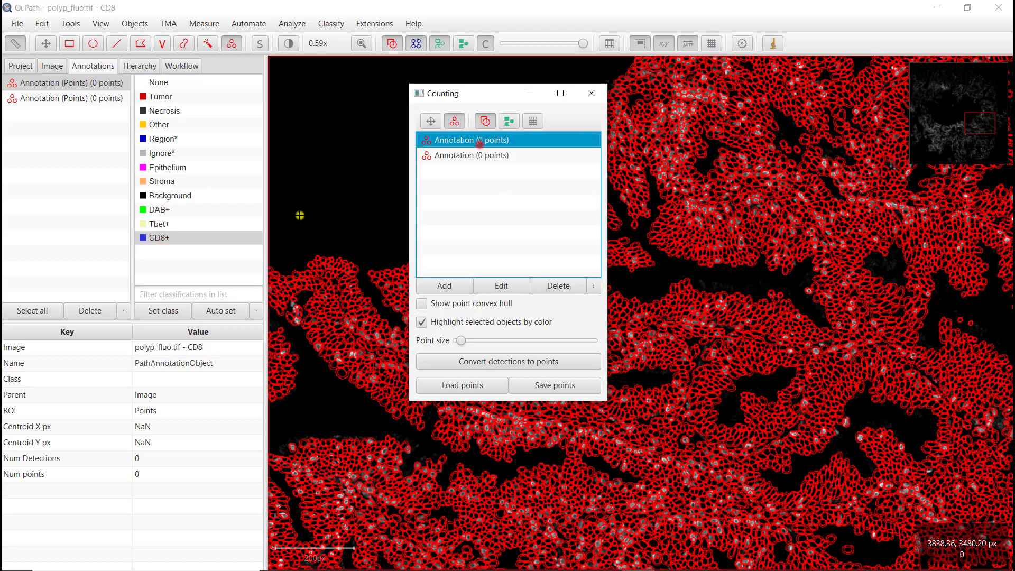
pyautogui.click(162, 312)
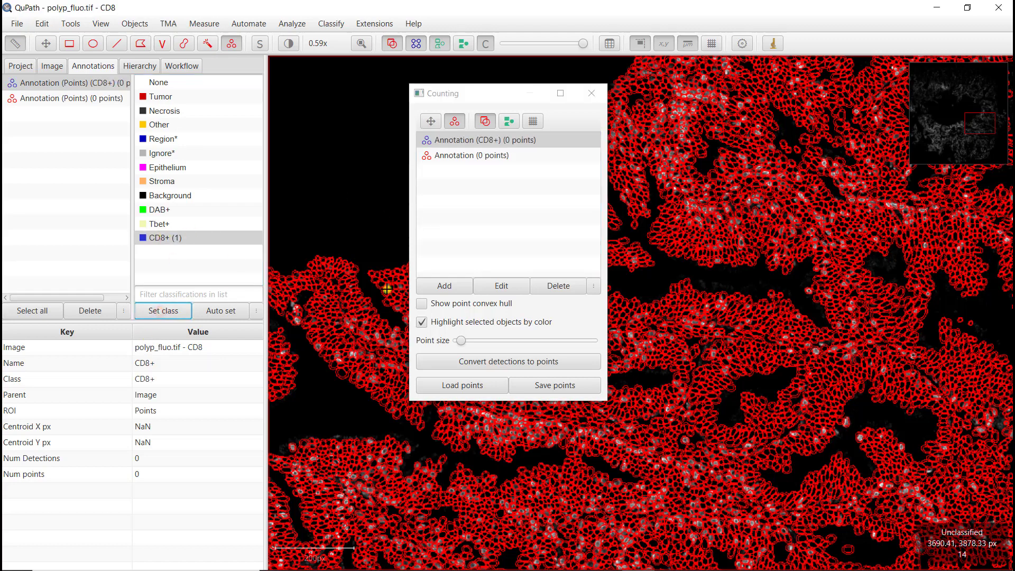
pyautogui.click(451, 156)
pyautogui.click(157, 153)
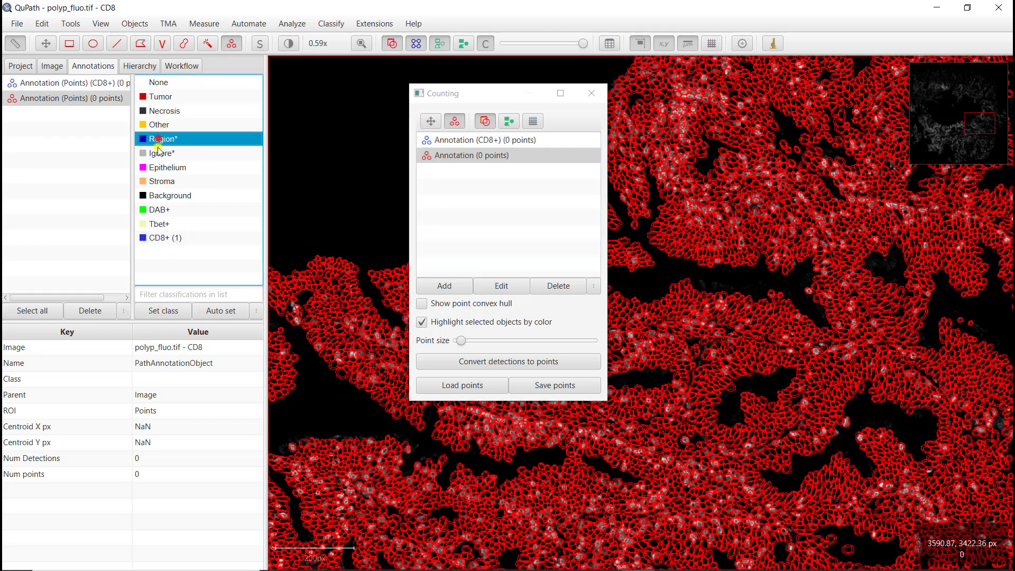
pyautogui.click(161, 313)
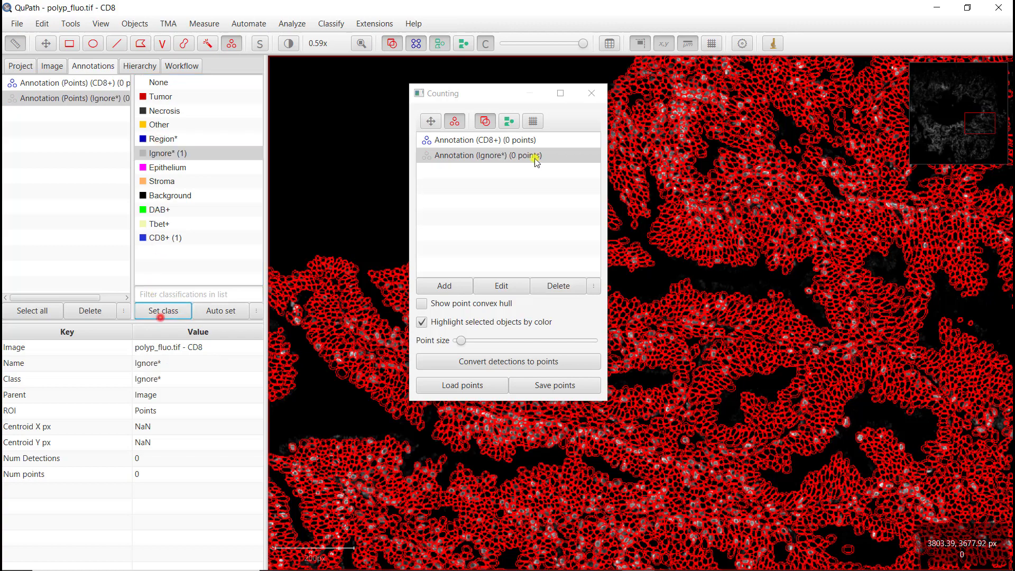
# - Toggle the cell detections on and off to compare the outlines with the CD8 signal underneath
pyautogui.click(516, 95)
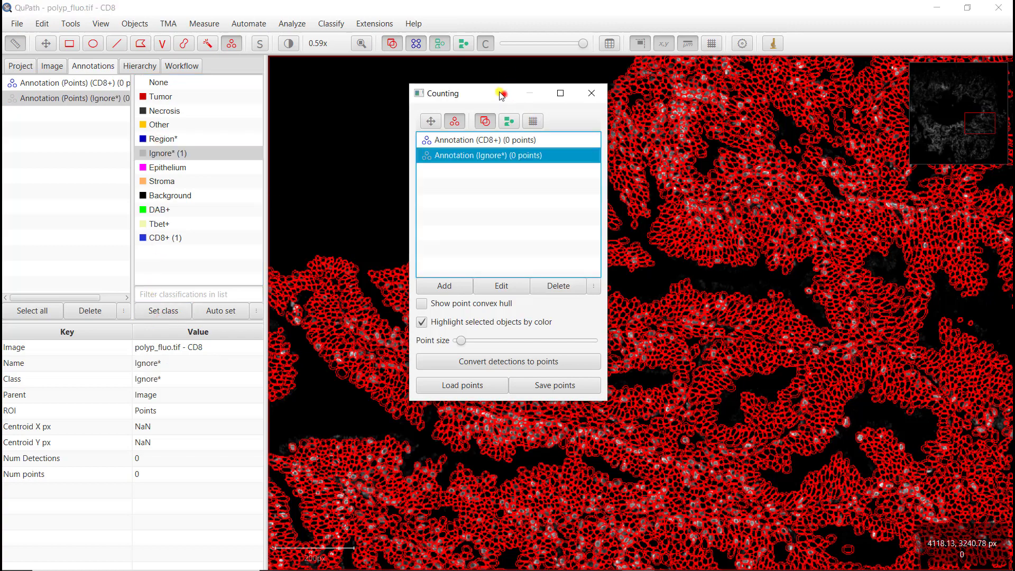
pyautogui.moveTo(500, 97)
pyautogui.mouseDown()
pyautogui.moveTo(255, 179)
pyautogui.moveTo(155, 178)
pyautogui.mouseUp()
pyautogui.scroll(3, 495, 456)
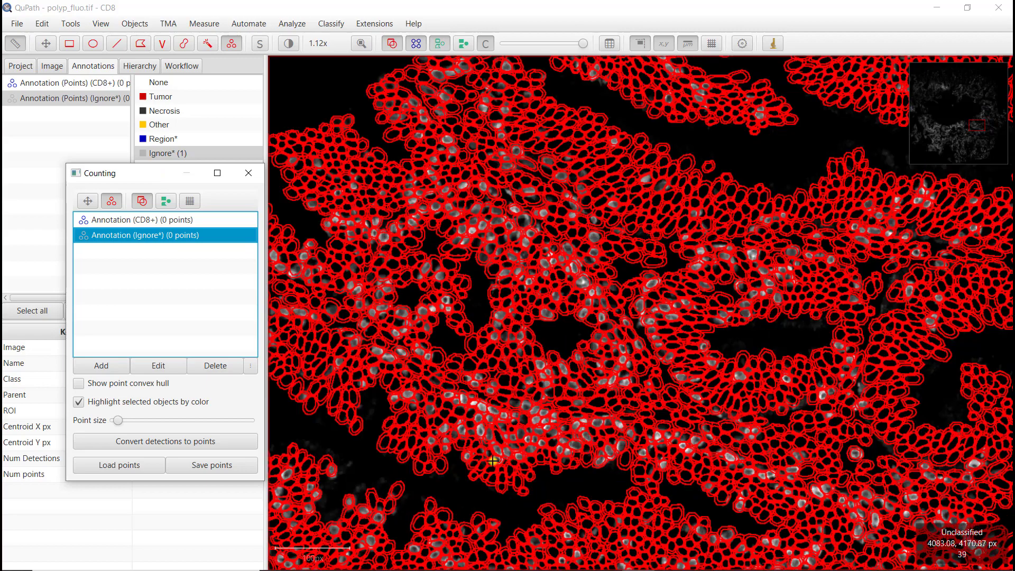
pyautogui.scroll(2, 495, 456)
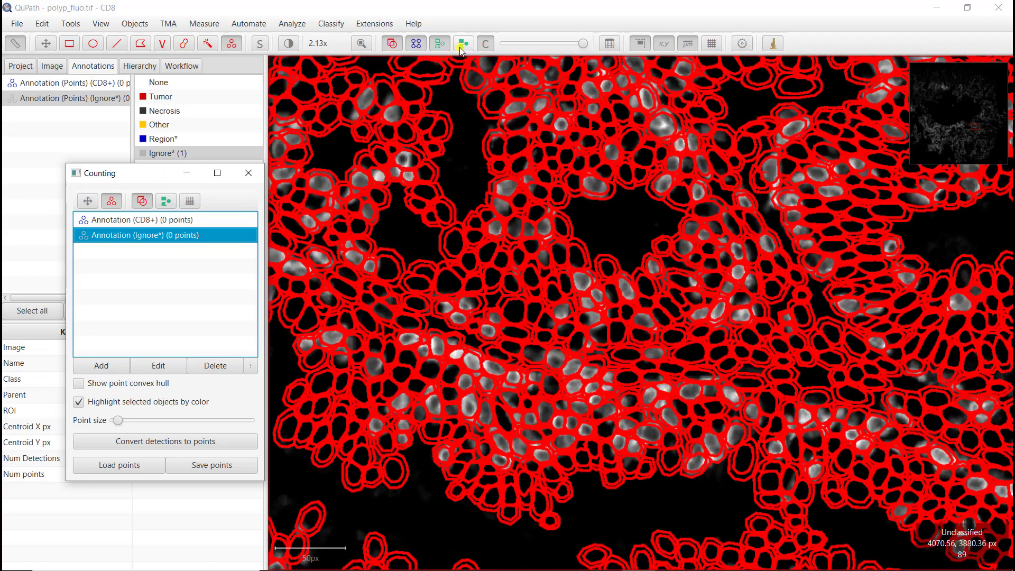
pyautogui.click(439, 45)
pyautogui.click(439, 45)
pyautogui.click(439, 45)
pyautogui.click(439, 45)
pyautogui.click(439, 45)
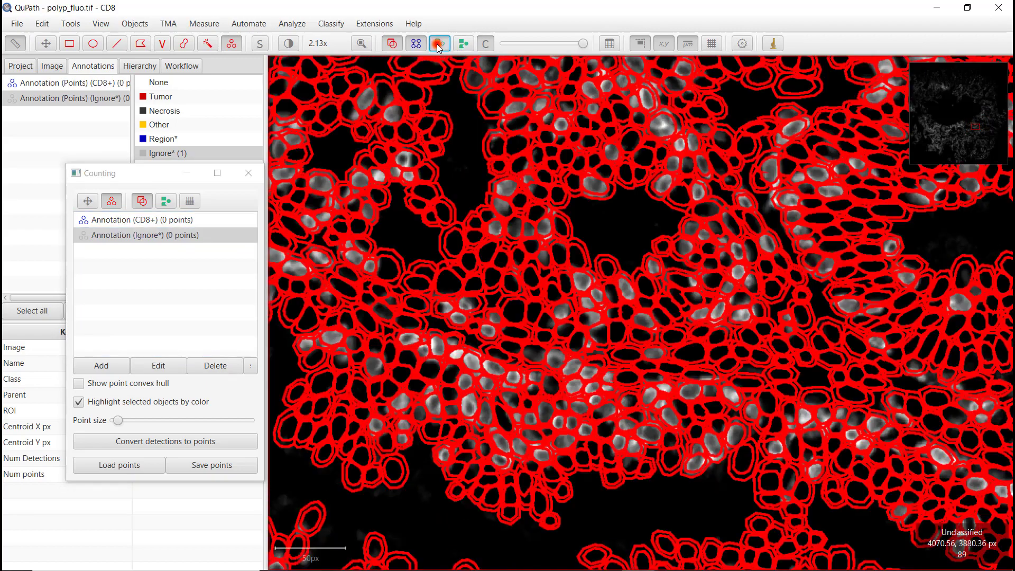
pyautogui.click(439, 45)
pyautogui.click(439, 45)
pyautogui.click(439, 45)
pyautogui.click(439, 45)
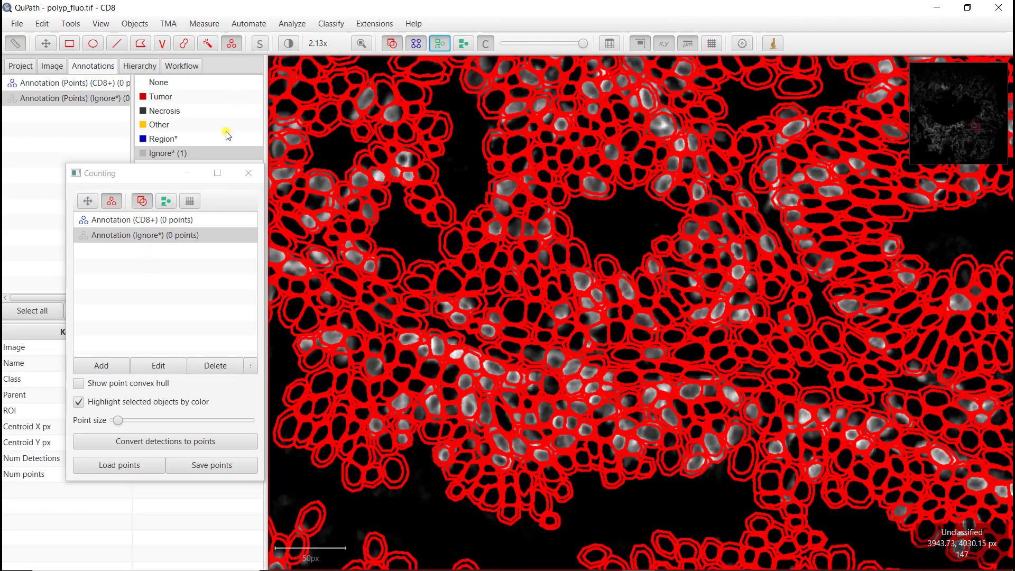
# - Place five CD8+ points on brightly stained cells in the CD8 image
pyautogui.click(147, 221)
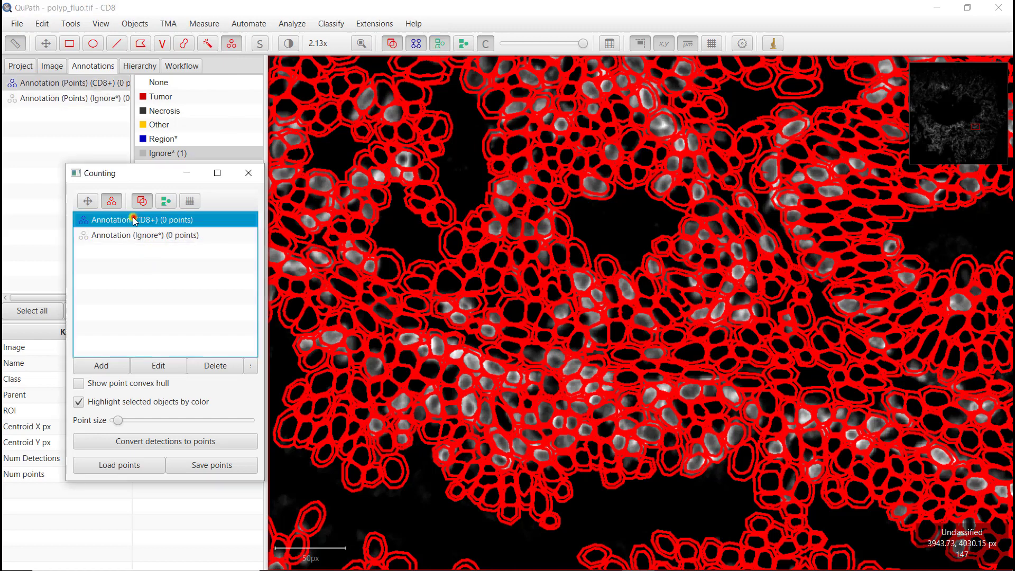
pyautogui.click(470, 410)
pyautogui.click(586, 280)
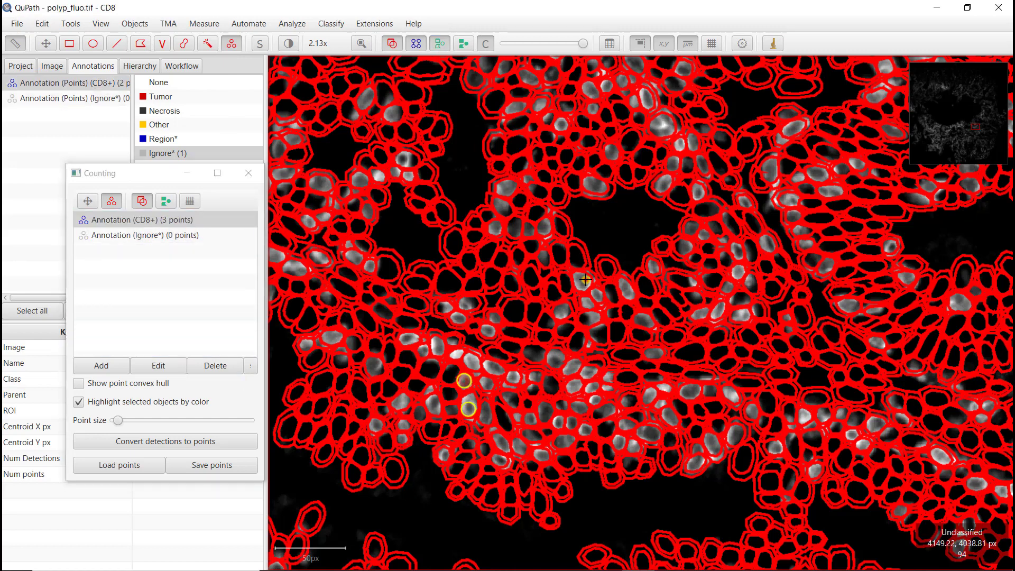
pyautogui.click(542, 230)
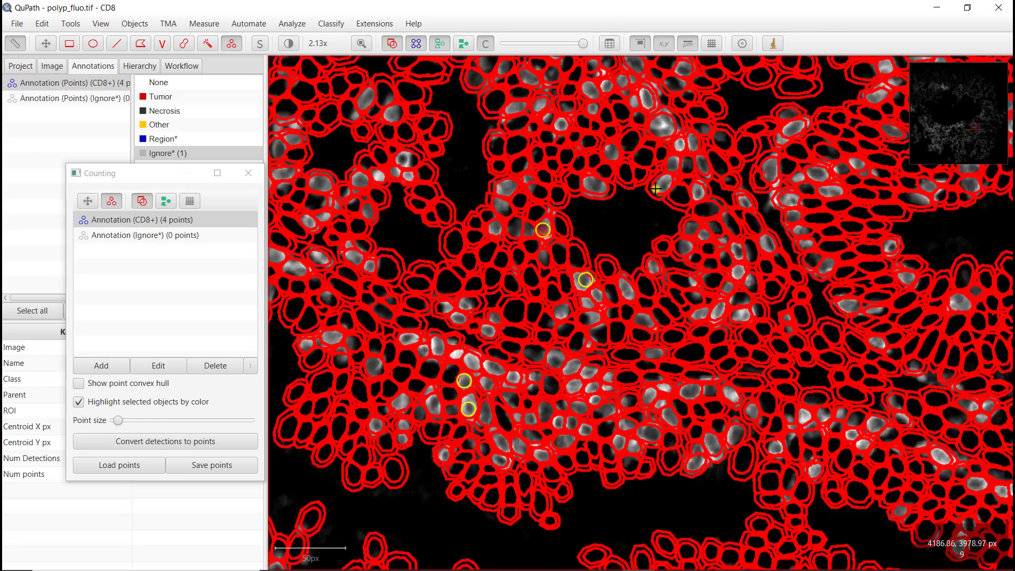
pyautogui.click(703, 168)
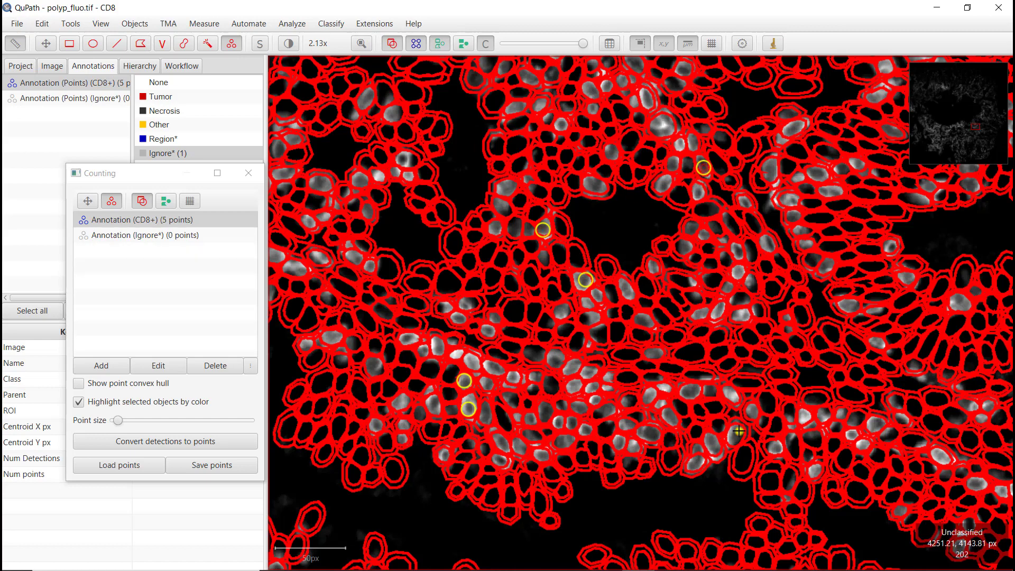
# - Place five Ignore* points on CD8-negative cells, checking the staining beneath the outlines
pyautogui.click(164, 236)
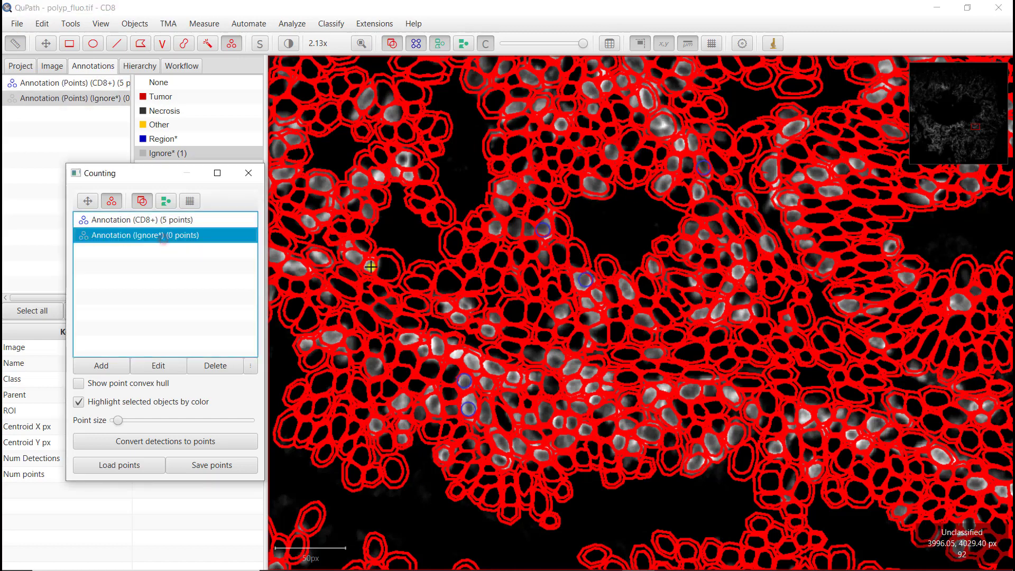
pyautogui.click(380, 197)
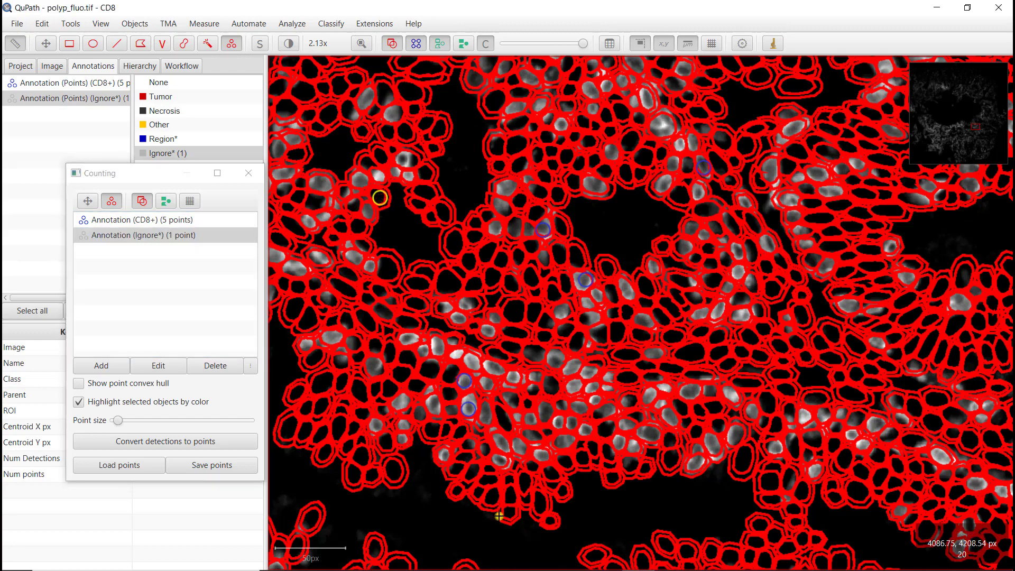
pyautogui.click(504, 421)
pyautogui.click(527, 405)
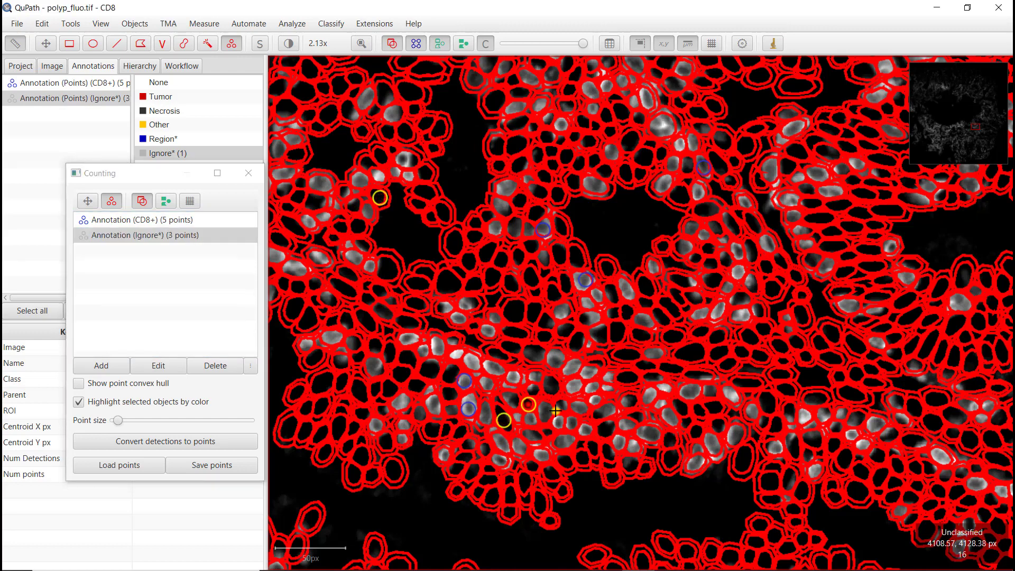
pyautogui.click(438, 44)
pyautogui.click(438, 46)
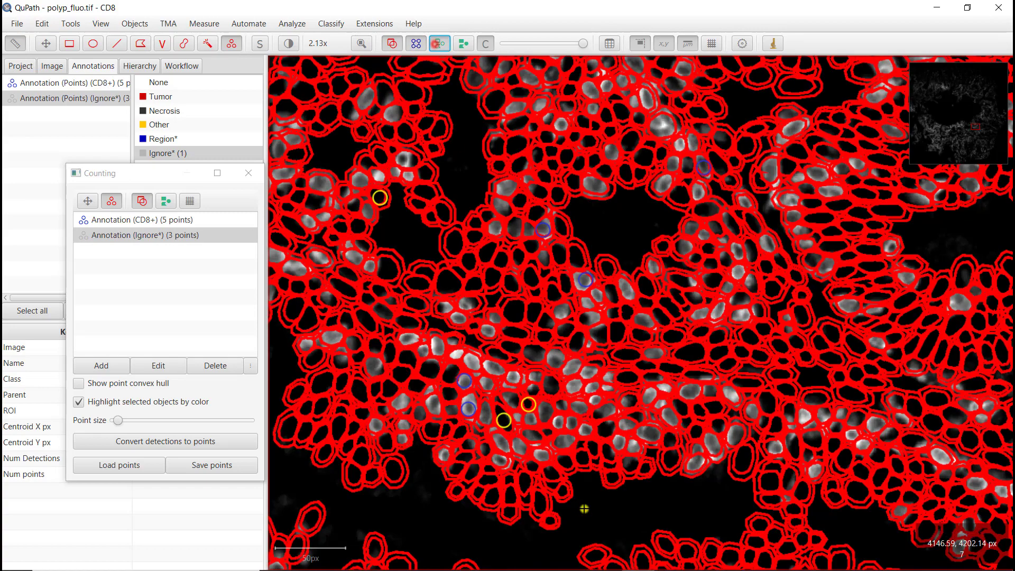
pyautogui.click(629, 464)
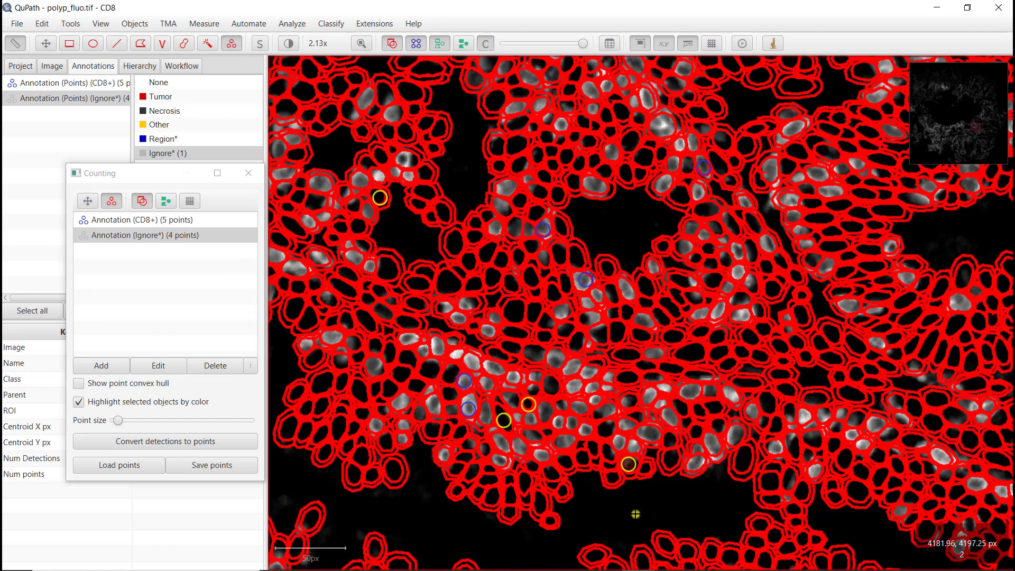
pyautogui.click(766, 266)
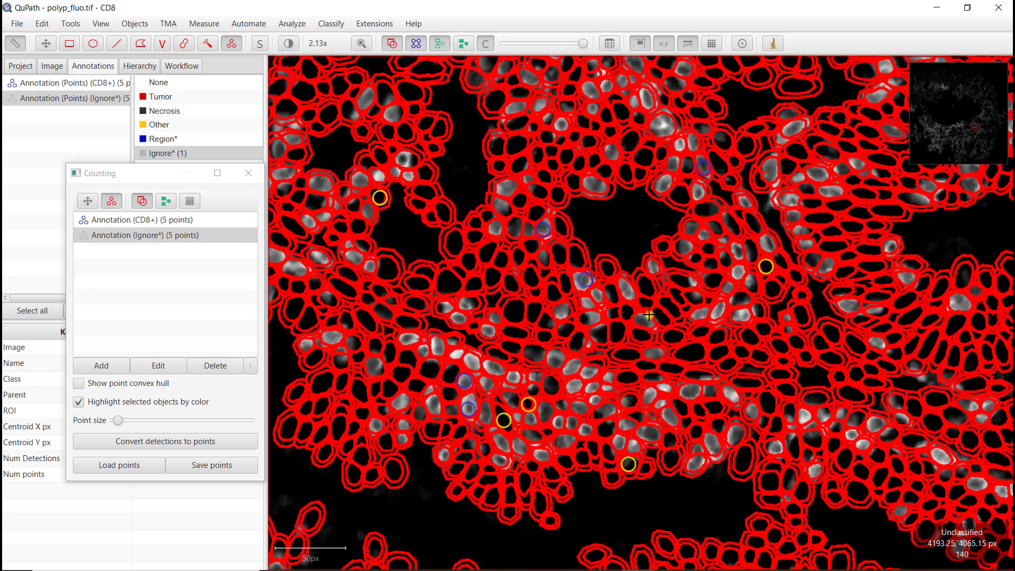
# - Start Train object classifier and set its features to Selected measurements
pyautogui.hotkey('ctrl', 'l')
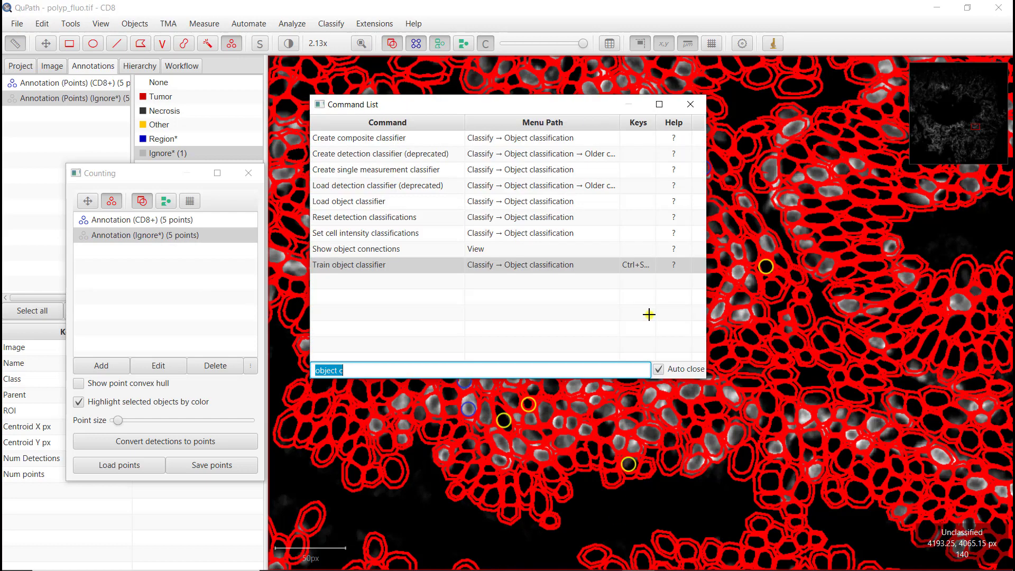
pyautogui.doubleClick(374, 266)
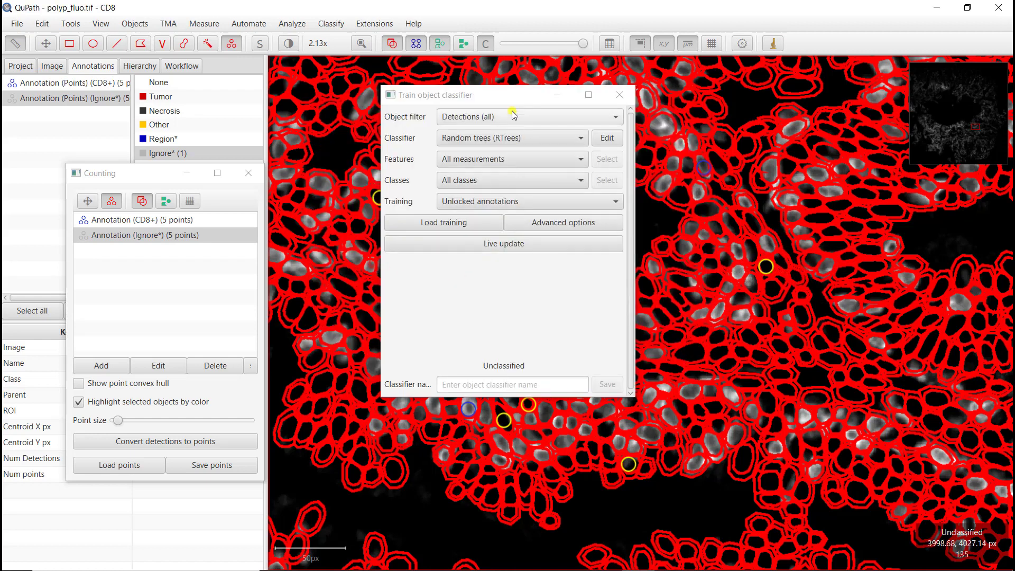
pyautogui.moveTo(508, 97); pyautogui.dragTo(265, 198)
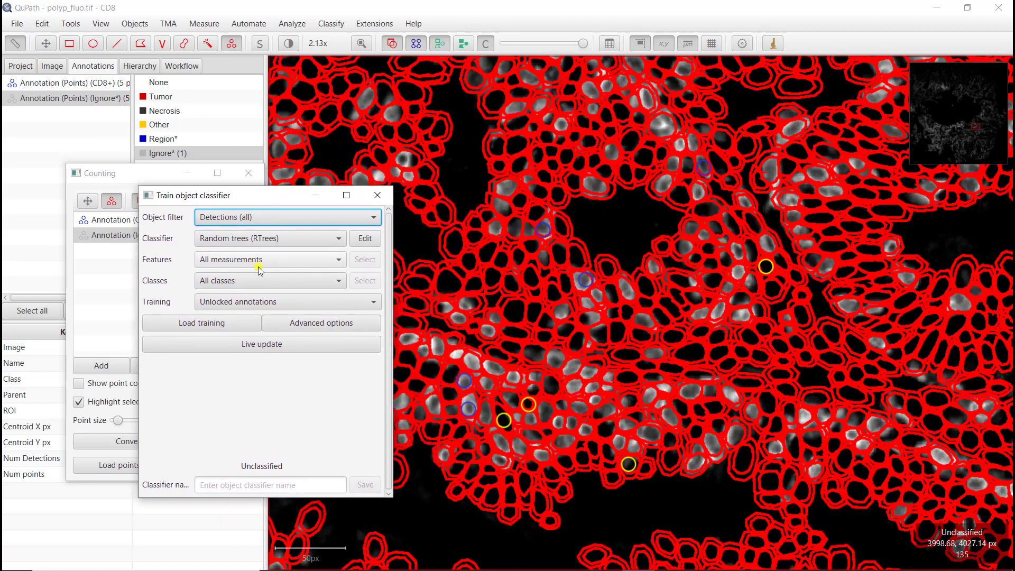
pyautogui.click(278, 261)
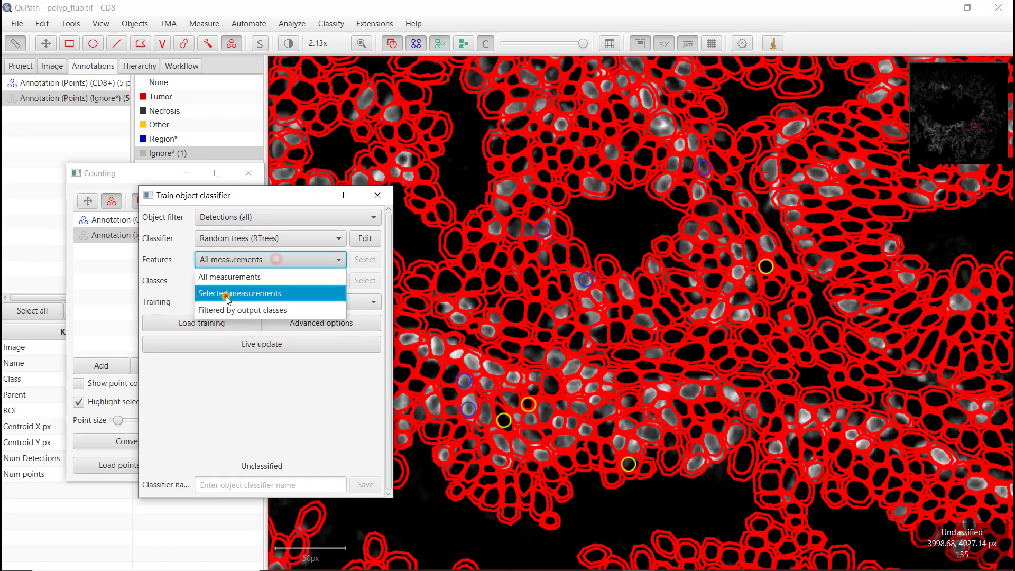
pyautogui.click(228, 292)
# - Choose the CD8 Membrane Mean, Median, Min, Max and Std.Dev. measurements as the classifier's features
pyautogui.click(376, 264)
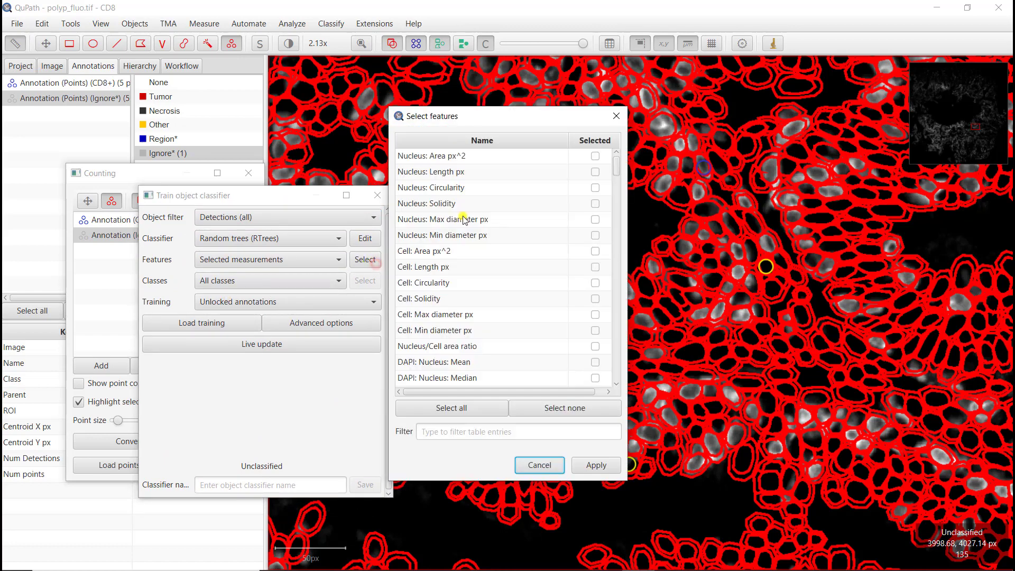
pyautogui.scroll(-5, 465, 217)
pyautogui.scroll(-10, 465, 217)
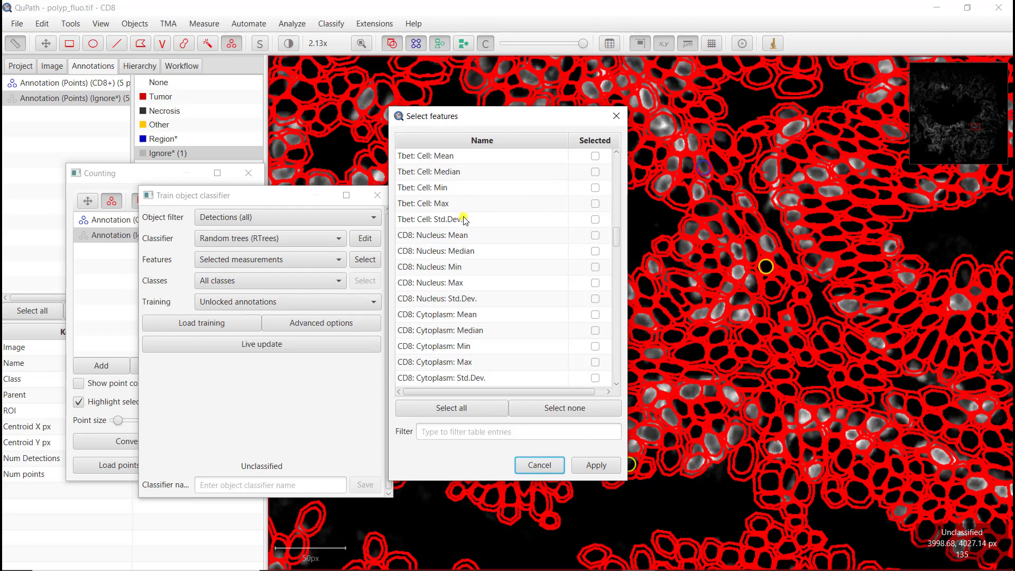
pyautogui.scroll(-3, 464, 219)
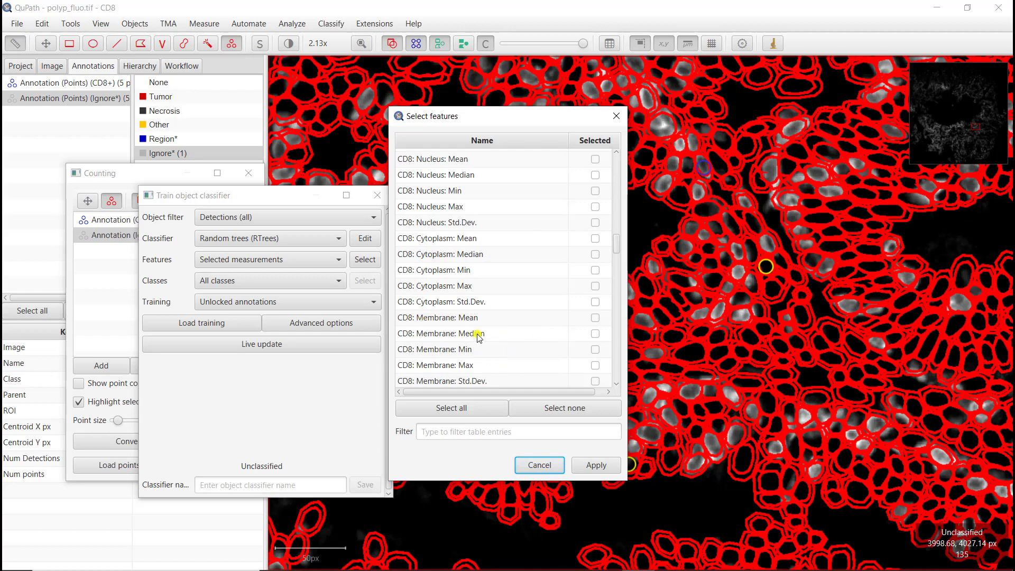
pyautogui.click(595, 318)
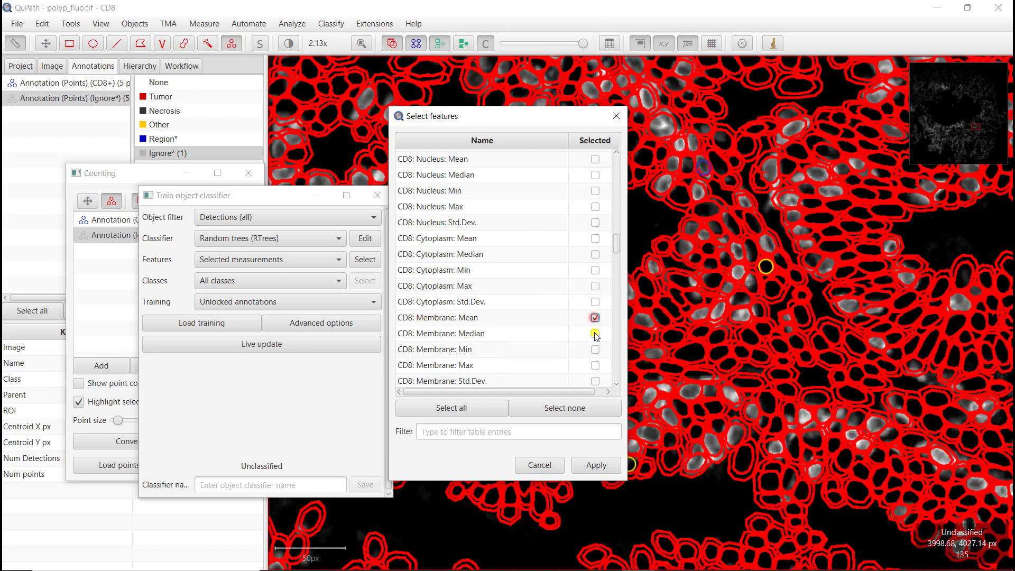
pyautogui.click(596, 333)
pyautogui.click(596, 350)
pyautogui.click(596, 366)
pyautogui.click(595, 381)
pyautogui.scroll(-2, 471, 308)
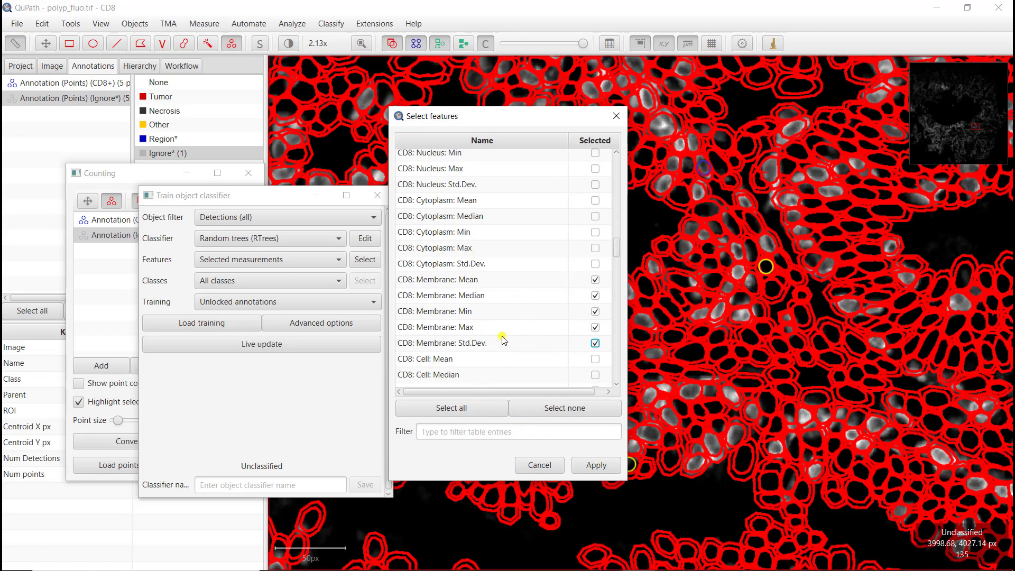
pyautogui.click(596, 467)
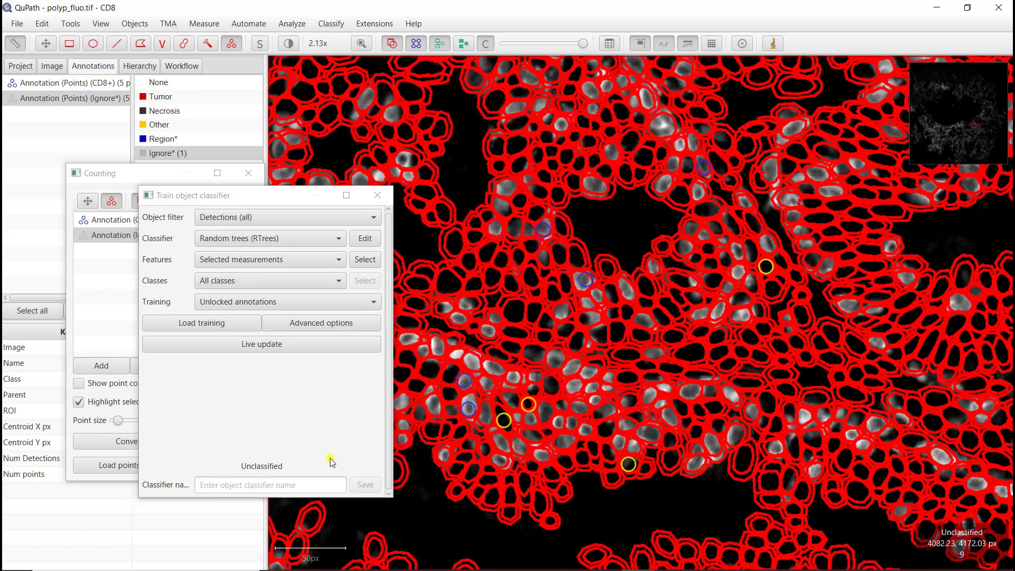
# - Turn on live updating of the classifier and add one more Ignore* point on a CD8-negative cell
pyautogui.click(249, 347)
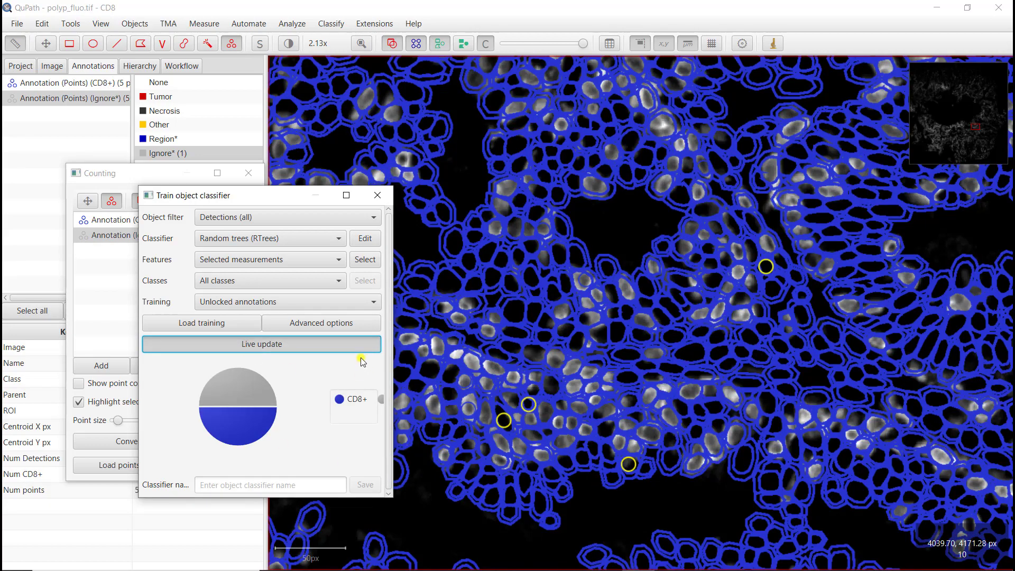
pyautogui.moveTo(294, 200)
pyautogui.mouseDown()
pyautogui.moveTo(265, 198)
pyautogui.moveTo(167, 246)
pyautogui.moveTo(167, 281)
pyautogui.moveTo(159, 267)
pyautogui.moveTo(203, 283)
pyautogui.moveTo(195, 272)
pyautogui.mouseUp()
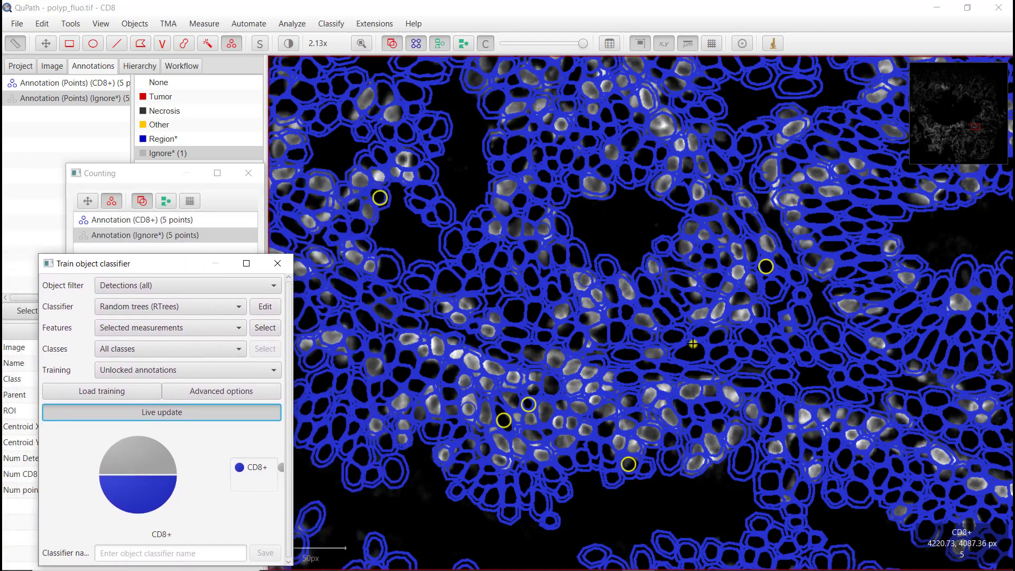
pyautogui.click(717, 336)
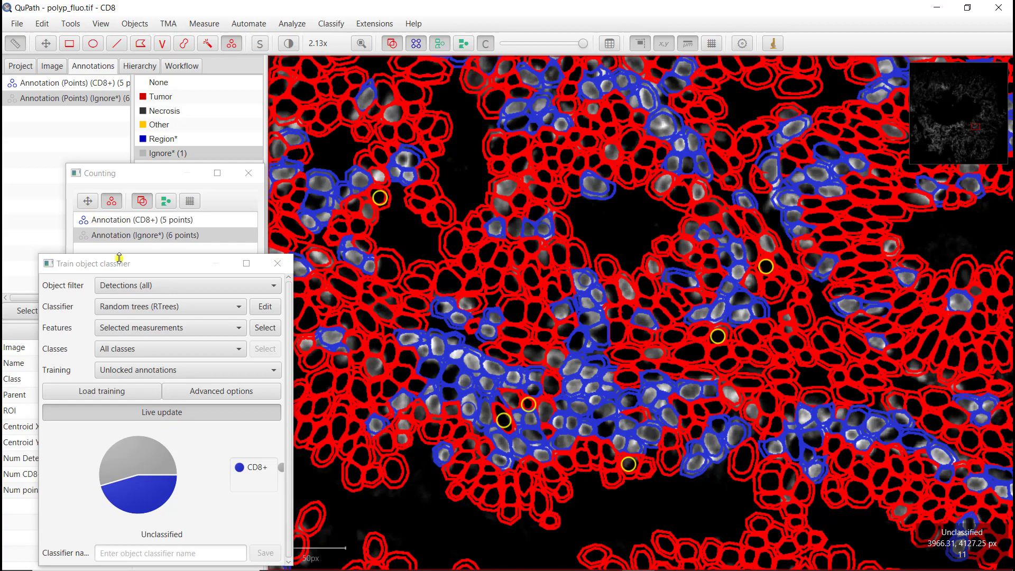
# - Add two more CD8+ points on neighbouring stained cells near the lower edge of the tissue to refine the classification
pyautogui.click(129, 221)
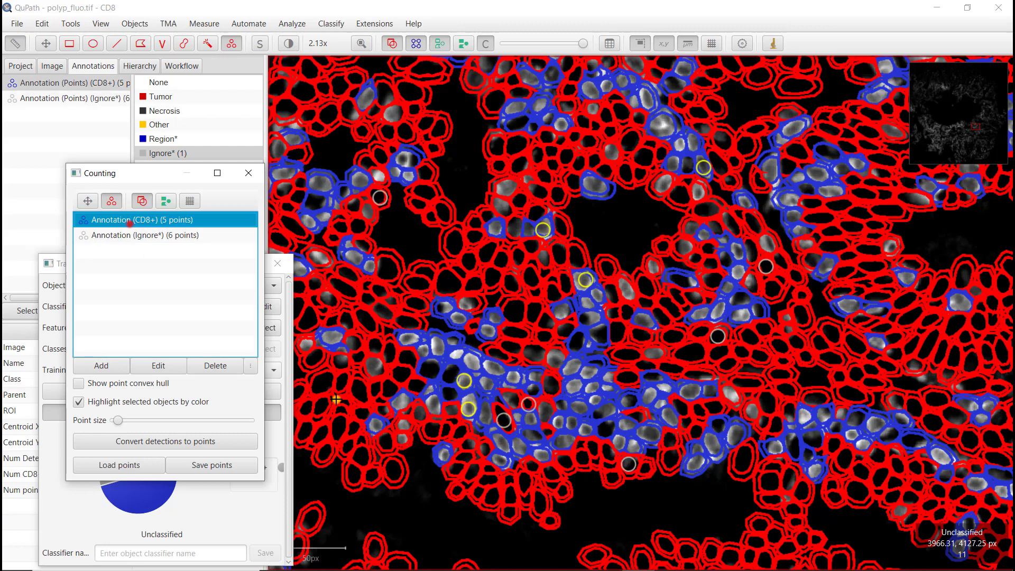
pyautogui.click(402, 439)
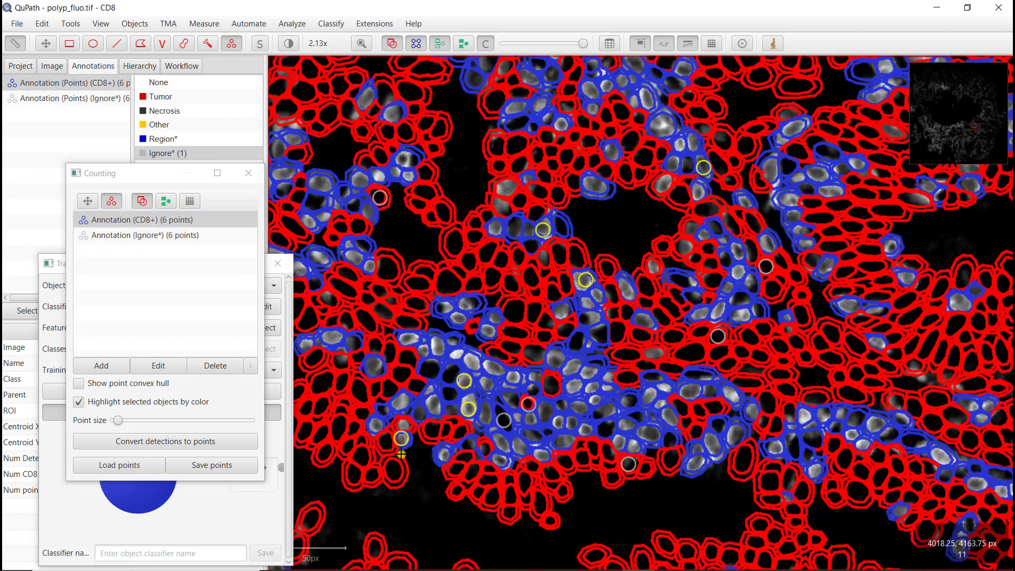
pyautogui.click(403, 423)
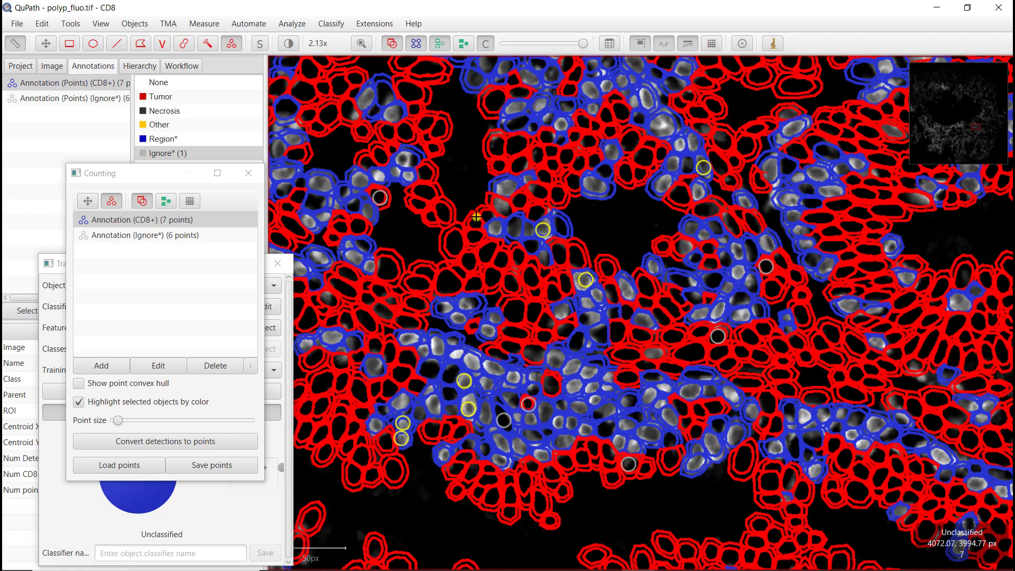
# - Load the CK+, Tbet+, RORgammaT+, CD4+, CD8+ and FOXP3+ object classifiers and apply them sequentially to polyp_fluo.tif
pyautogui.scroll(-3, 476, 216)
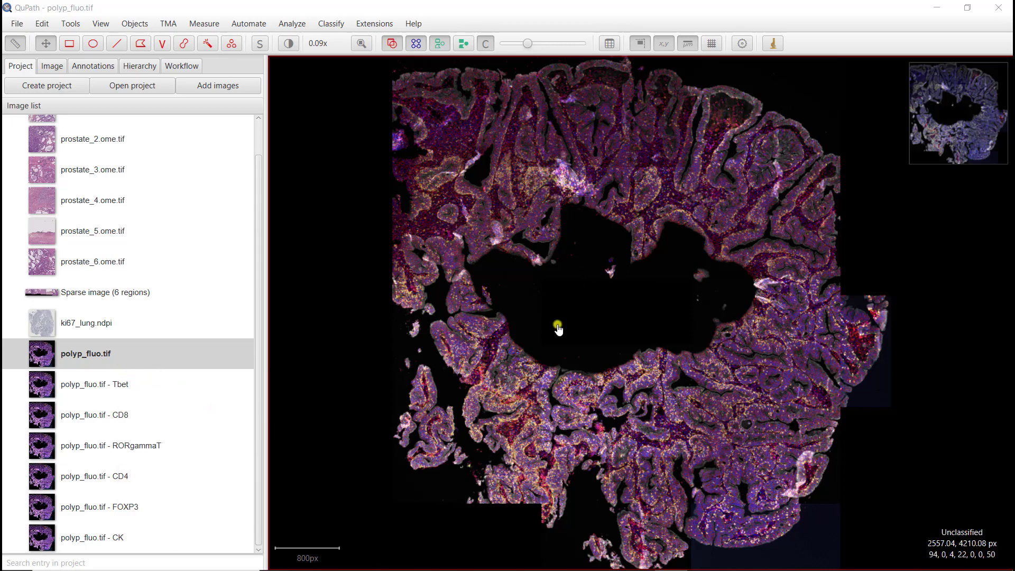
pyautogui.click(387, 246)
pyautogui.hotkey('ctrl', 'l')
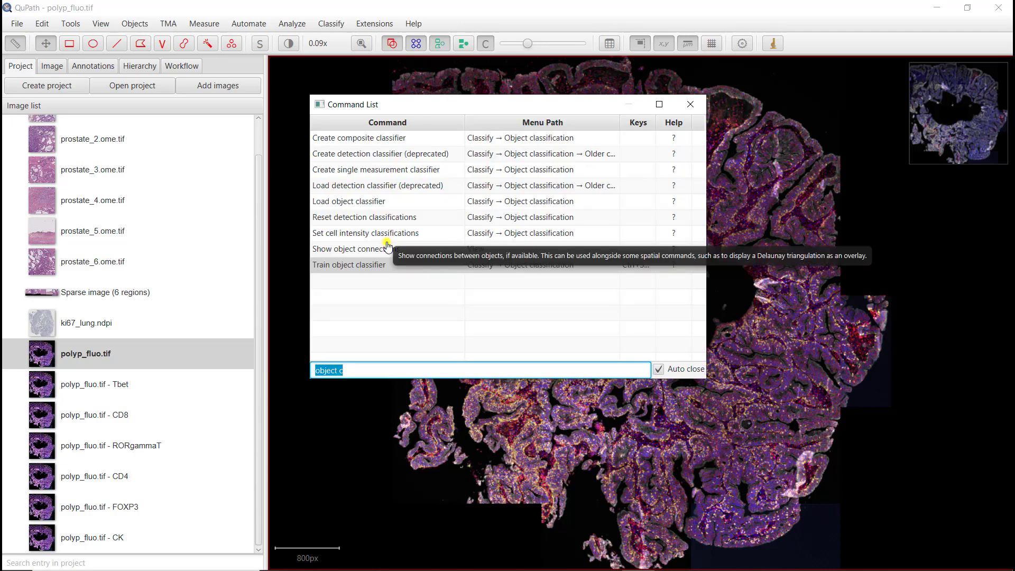
pyautogui.doubleClick(369, 202)
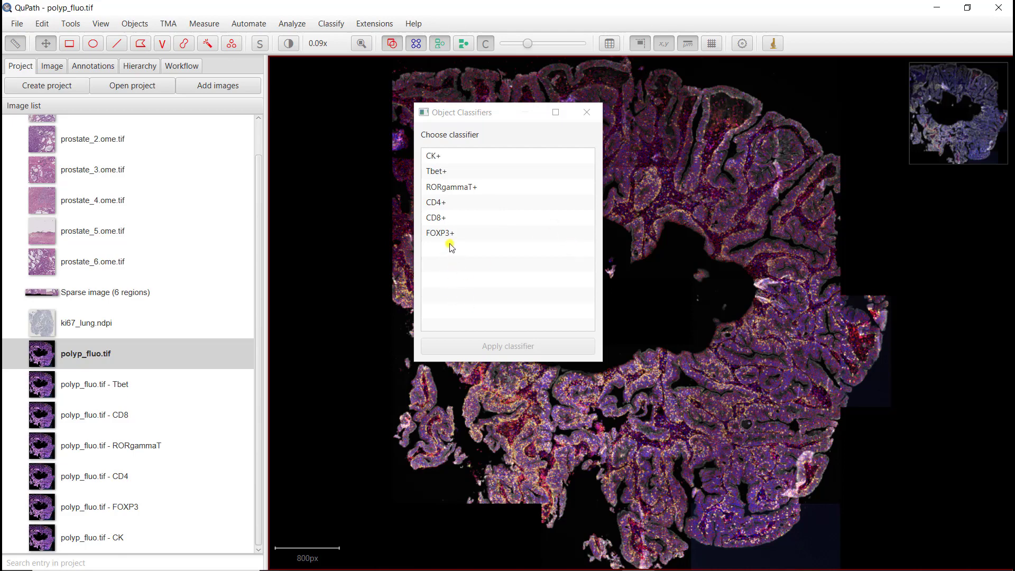
pyautogui.click(451, 157)
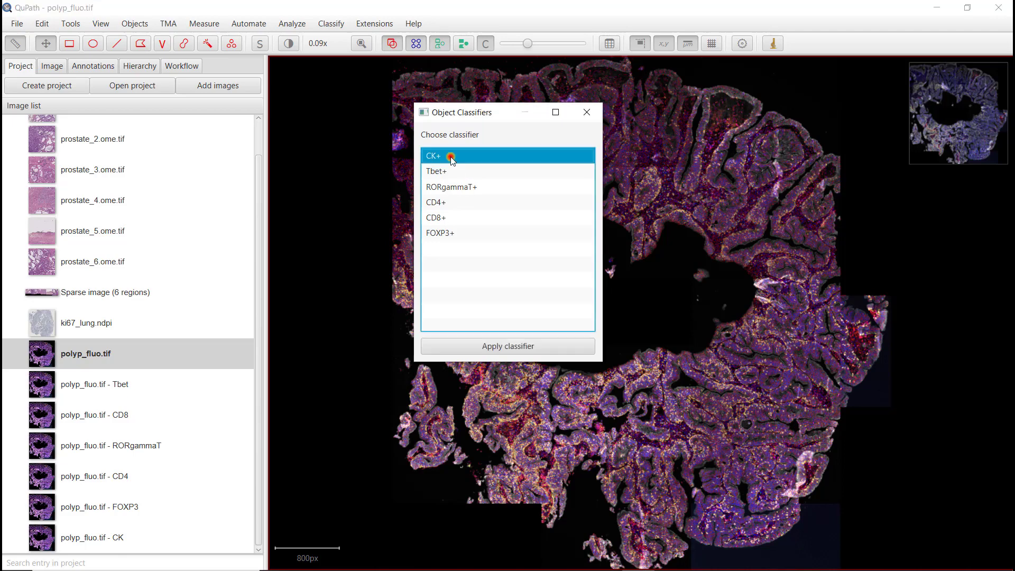
pyautogui.keyDown('shift'); pyautogui.click(457, 236); pyautogui.keyUp('shift')
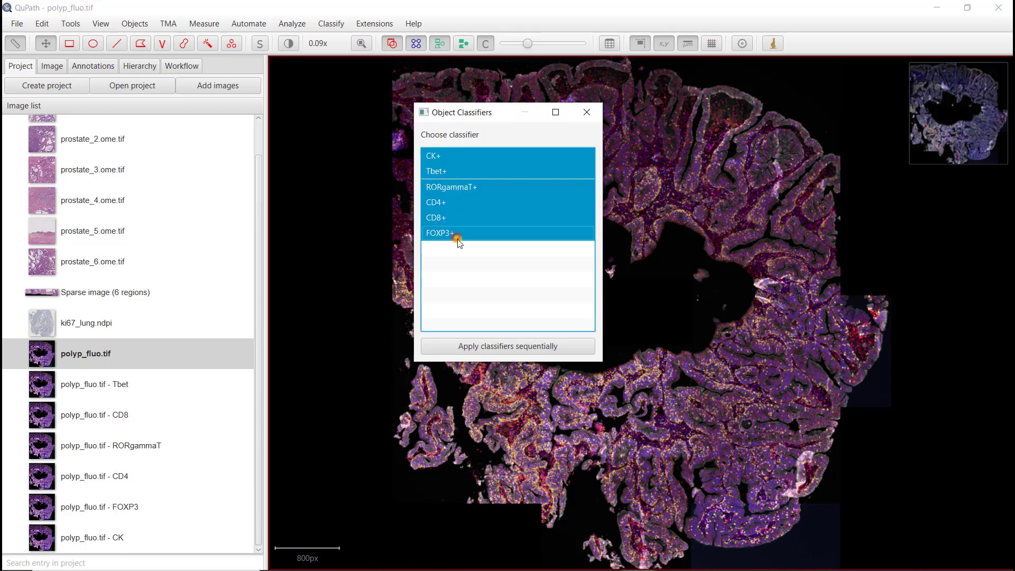
pyautogui.click(518, 352)
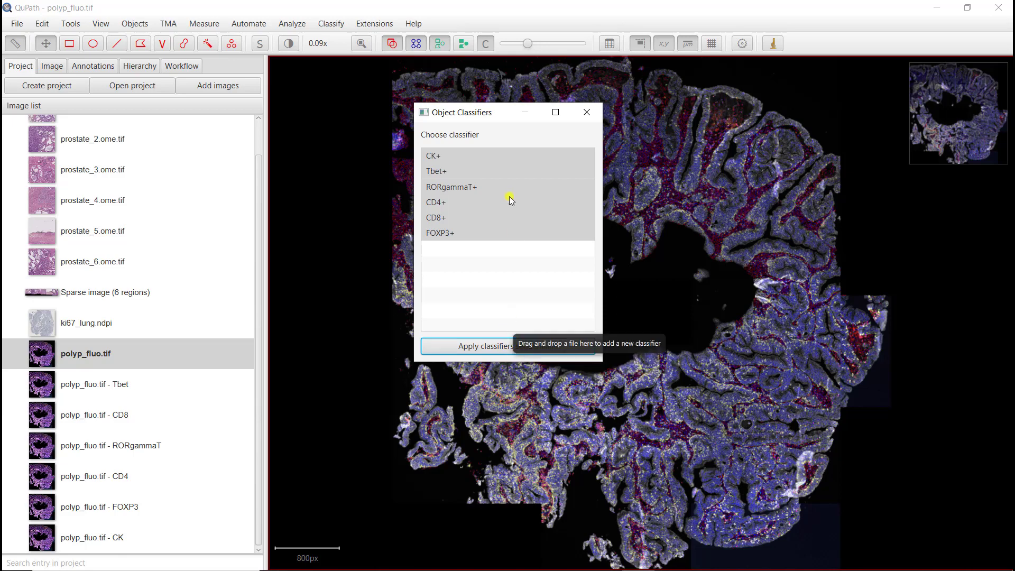
pyautogui.moveTo(507, 119); pyautogui.dragTo(414, 191)
pyautogui.click(494, 188)
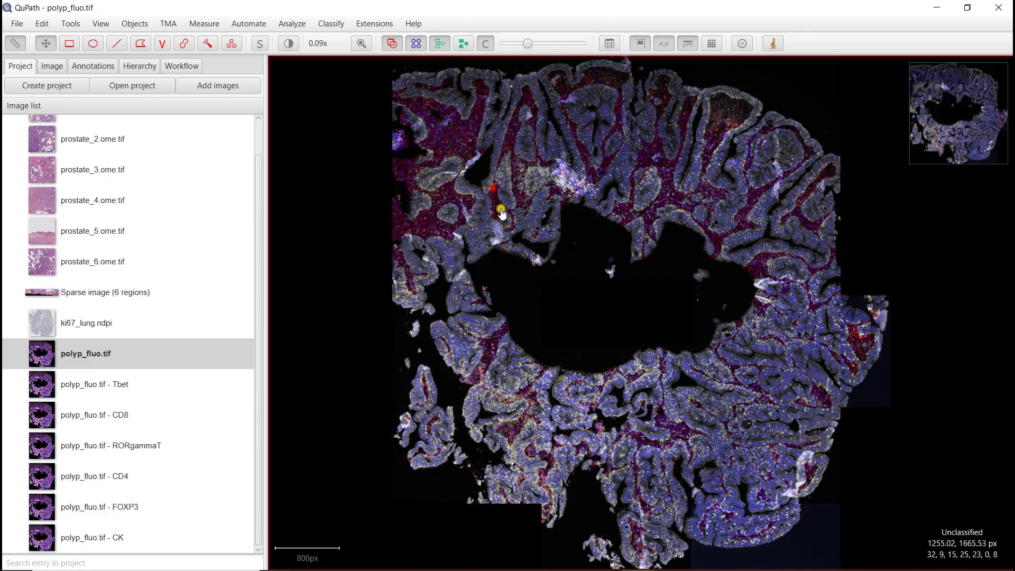
# - Examine the classified cells up close and check the class assigned to several individual cells in the tissue
pyautogui.scroll(5, 517, 389)
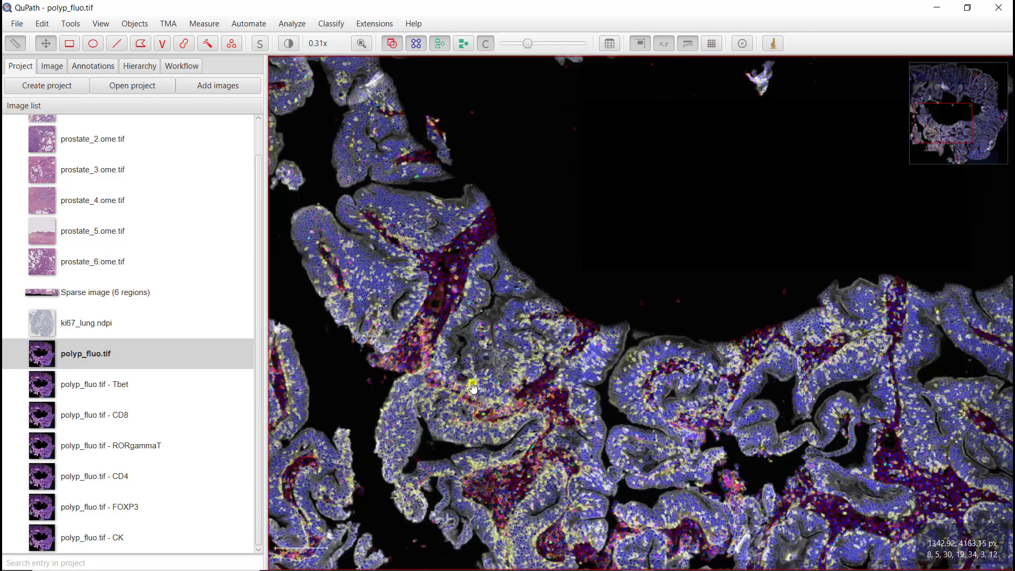
pyautogui.scroll(7, 518, 397)
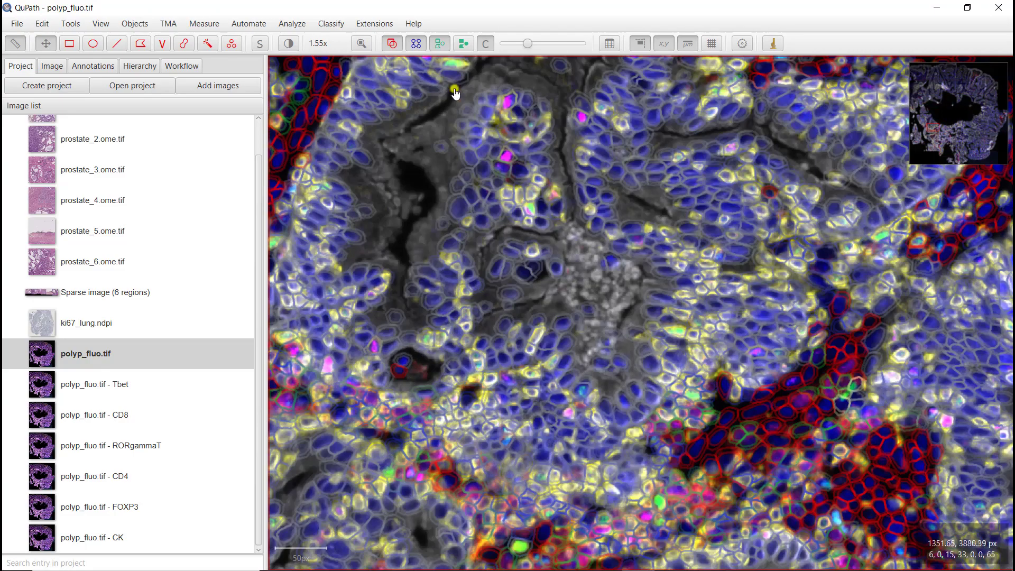
pyautogui.click(440, 45)
pyautogui.click(440, 45)
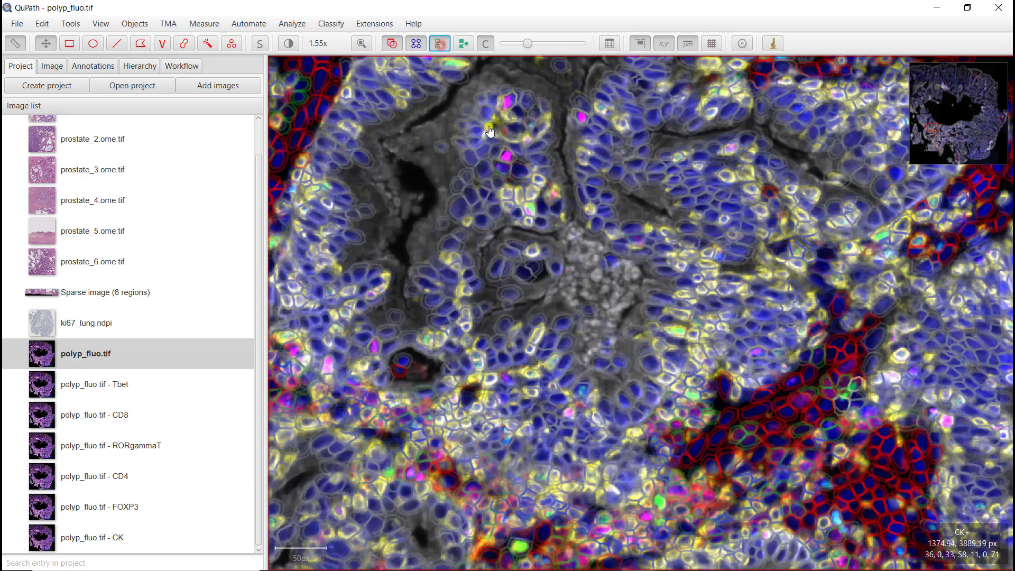
pyautogui.click(355, 237)
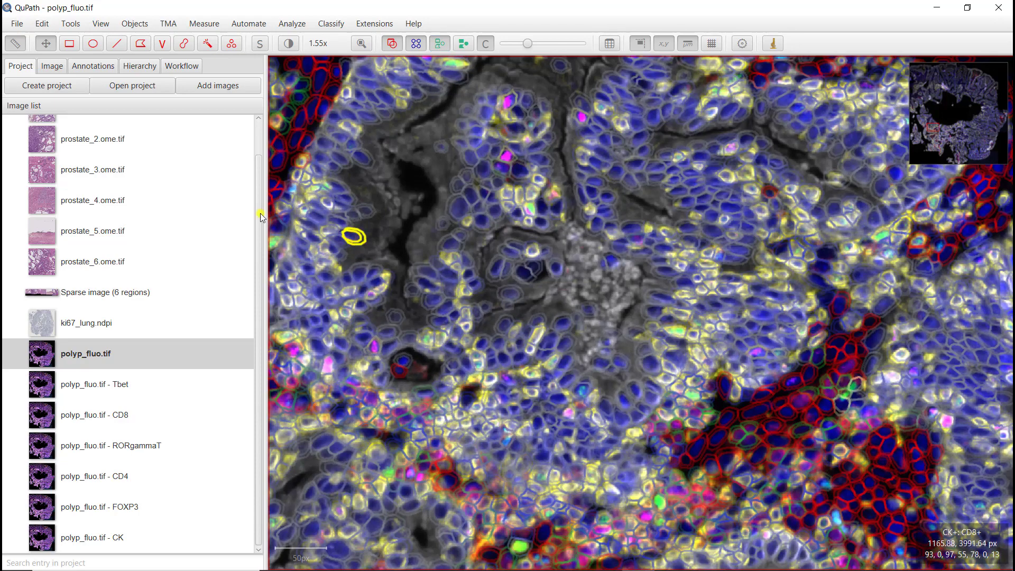
pyautogui.click(94, 68)
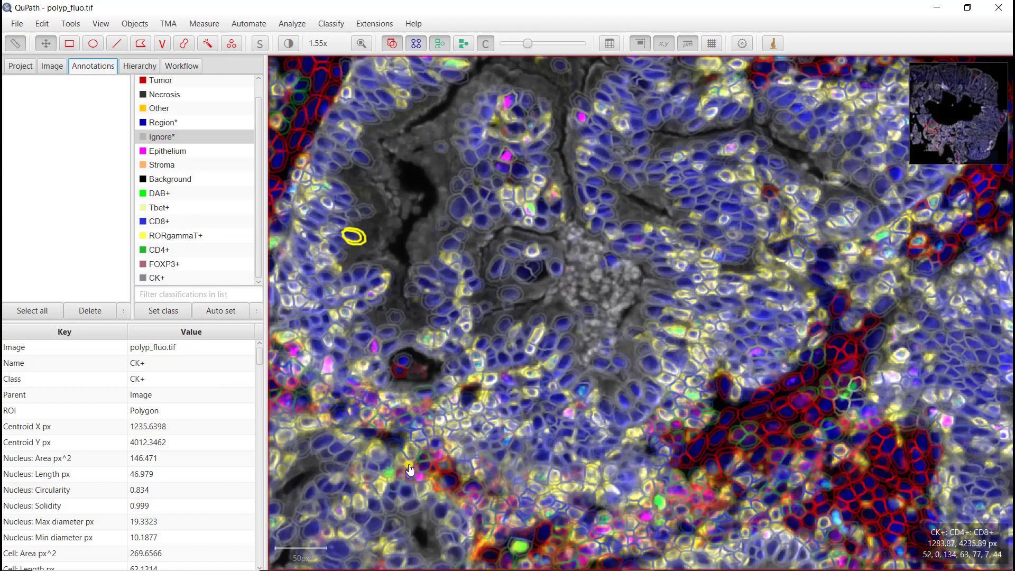
pyautogui.click(423, 458)
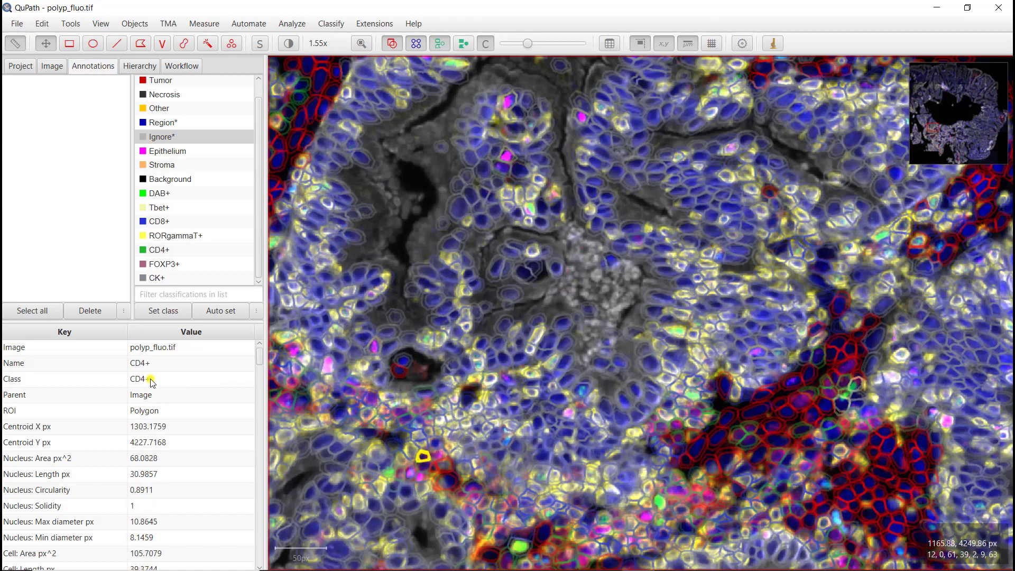
pyautogui.click(410, 455)
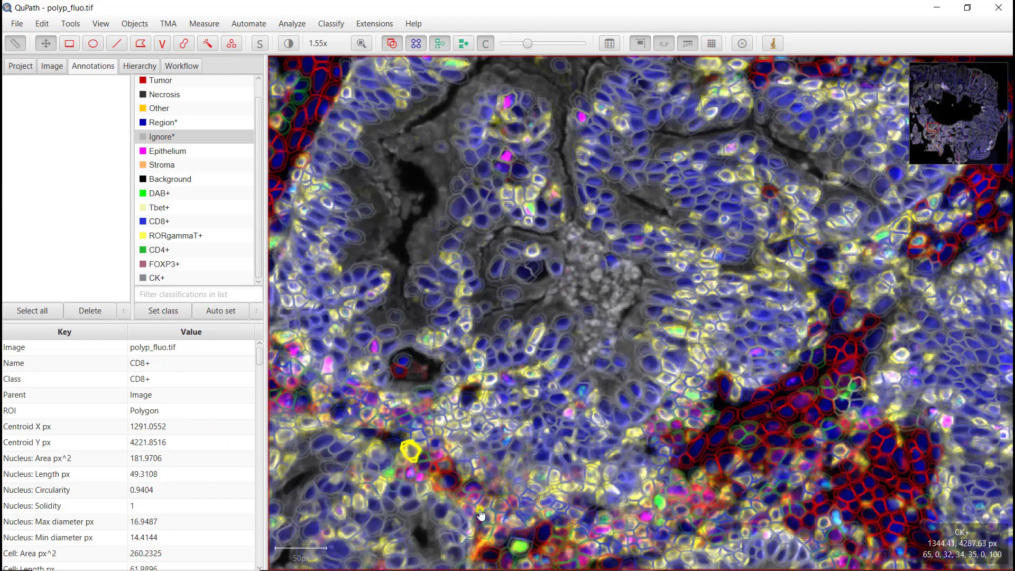
pyautogui.click(518, 553)
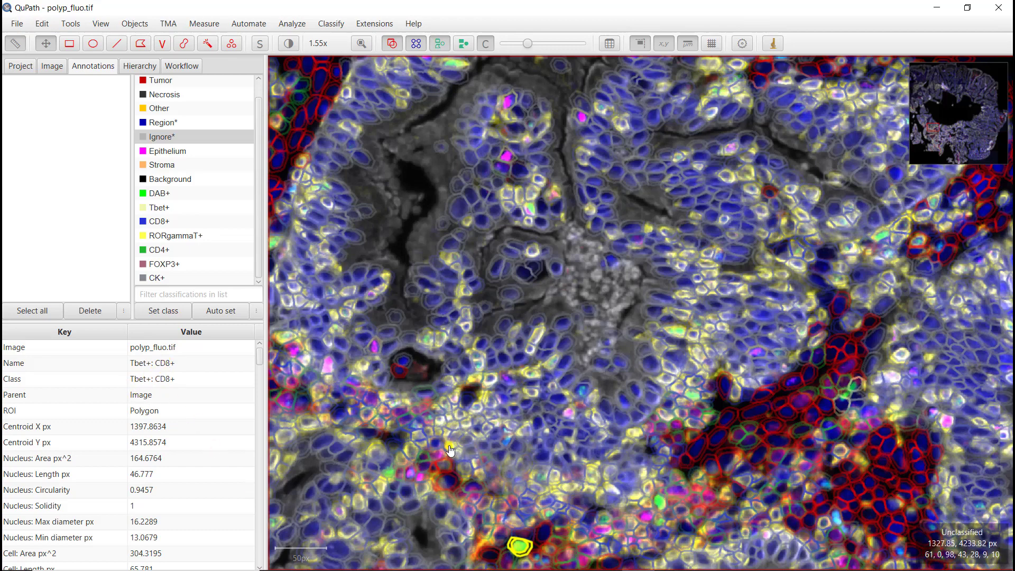
# - Deselect the cell and review the detection counts per class combination for the whole image
pyautogui.scroll(2, 444, 421)
pyautogui.scroll(6, 444, 422)
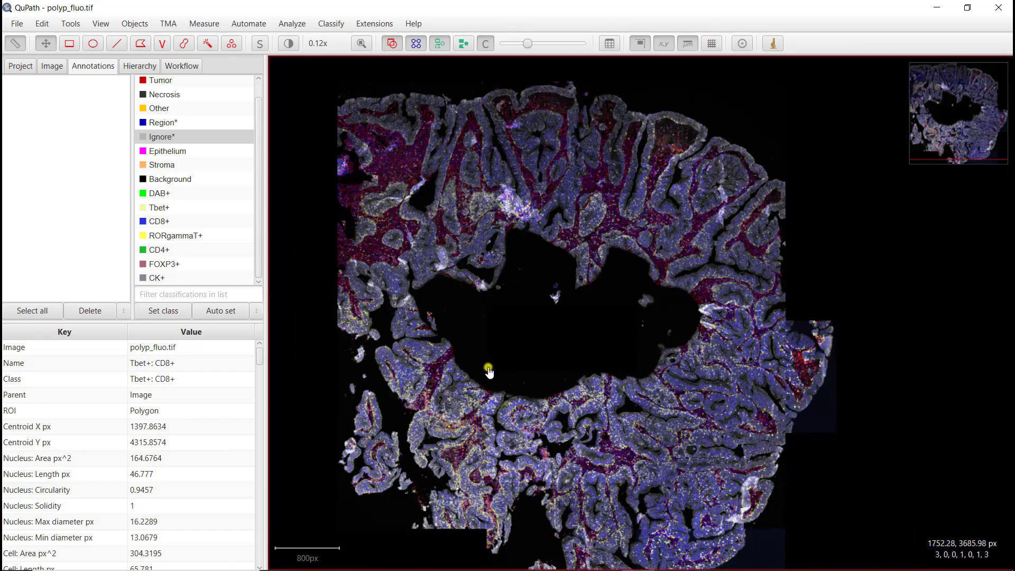
pyautogui.click(489, 372)
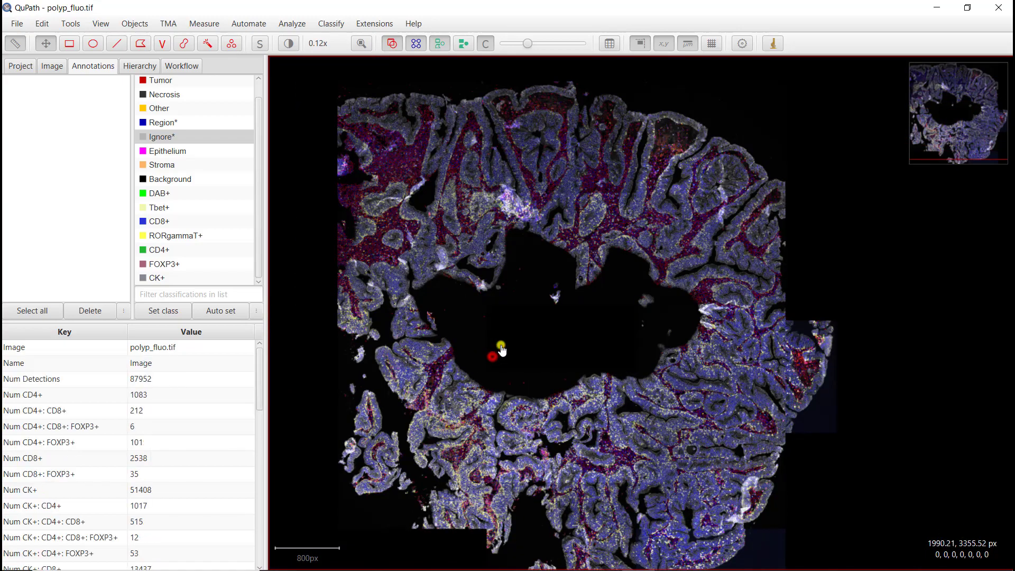
pyautogui.moveTo(517, 355)
pyautogui.mouseDown()
pyautogui.moveTo(516, 294)
pyautogui.moveTo(526, 297)
pyautogui.mouseUp()
pyautogui.scroll(1, 524, 312)
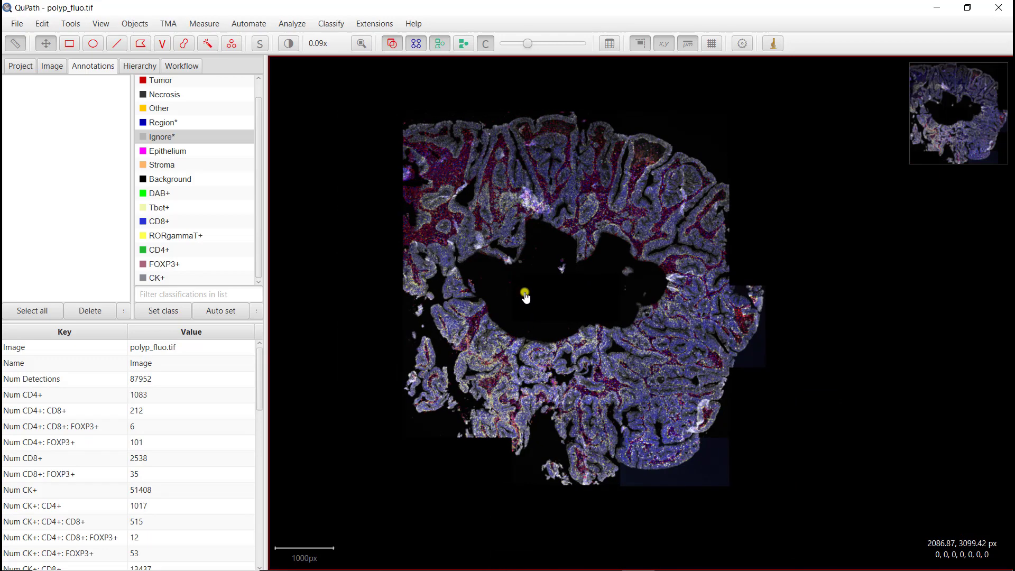
# - Search the commands for pixel, start Load pixel classifier and choose the epithelium_stroma_fluo model
pyautogui.hotkey('ctrl', 'l')
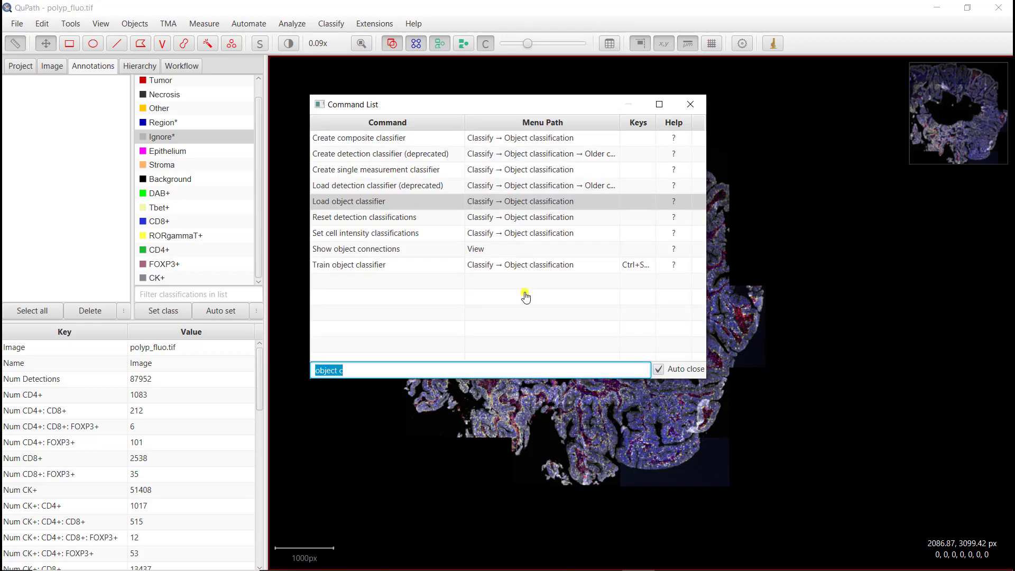
pyautogui.write('pixel')
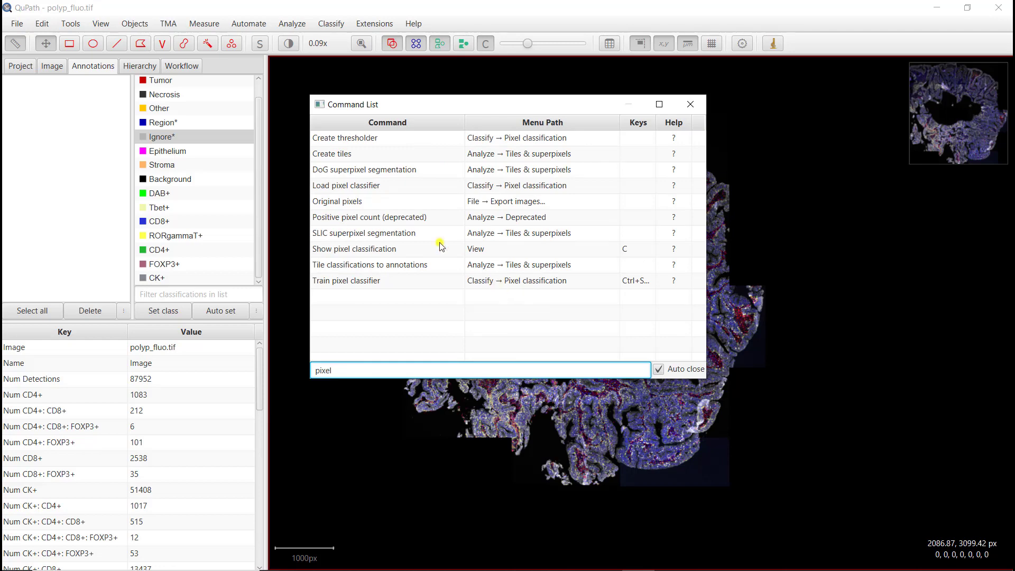
pyautogui.doubleClick(355, 190)
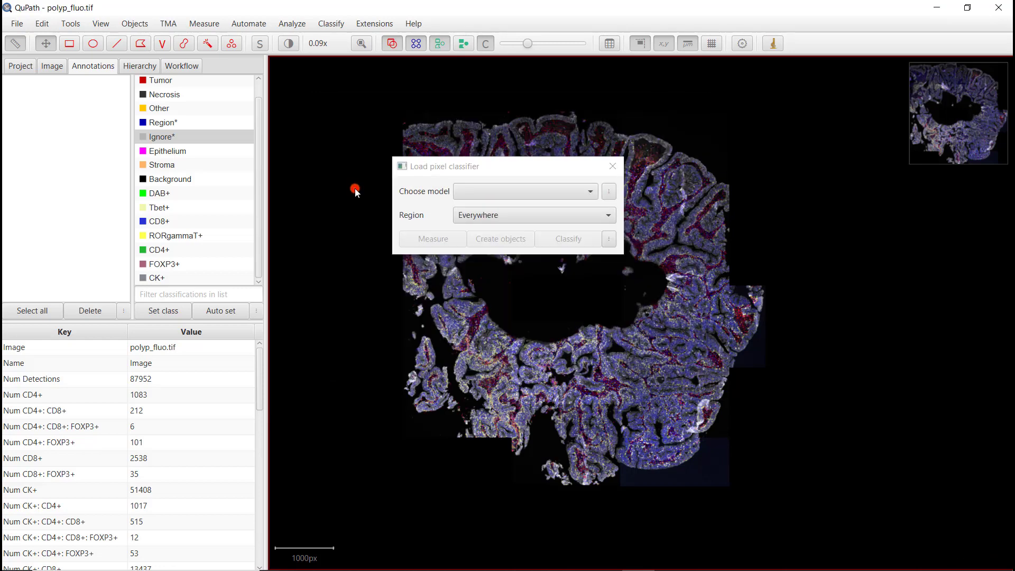
pyautogui.click(490, 193)
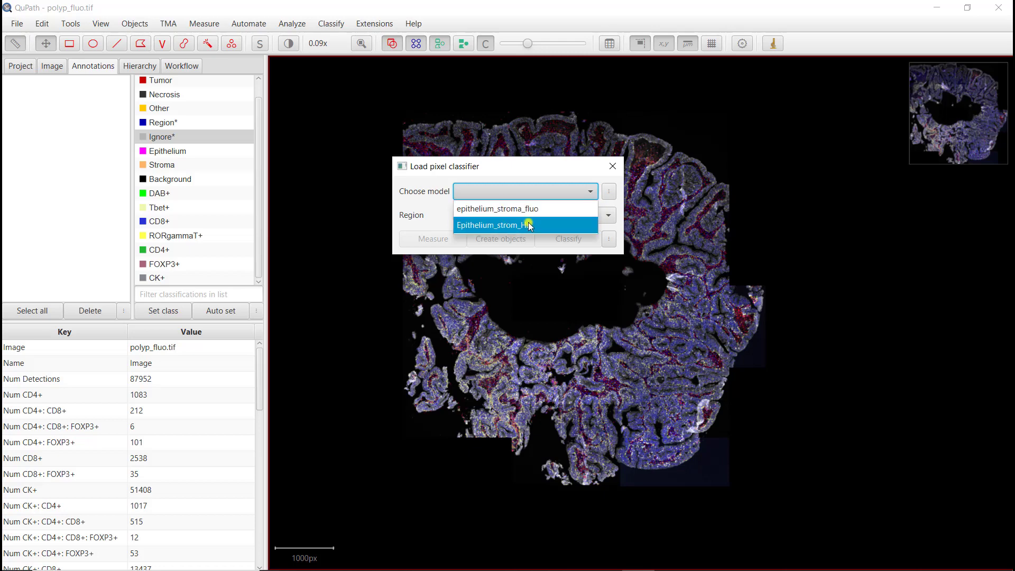
pyautogui.click(490, 209)
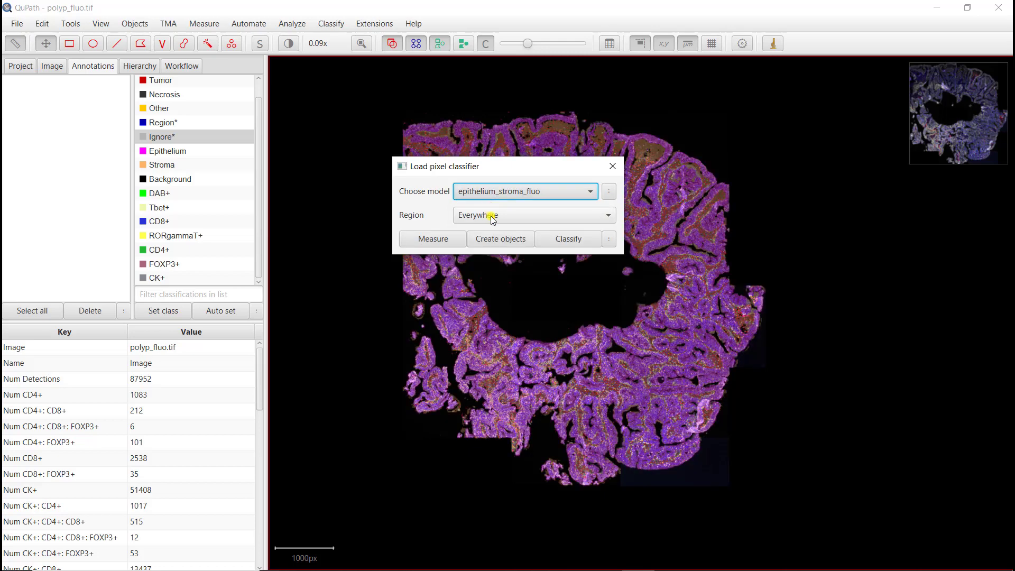
# - Create annotations from the pixel classifier for the full image with minimum object and hole sizes of 0 px^2, and close the classifier dialog
pyautogui.click(492, 216)
pyautogui.click(492, 217)
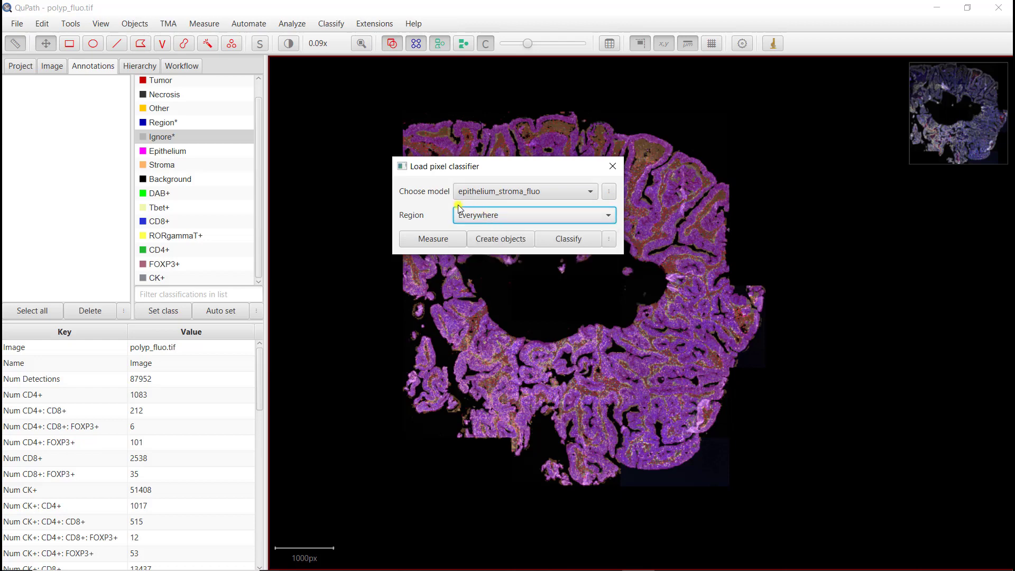
pyautogui.click(491, 239)
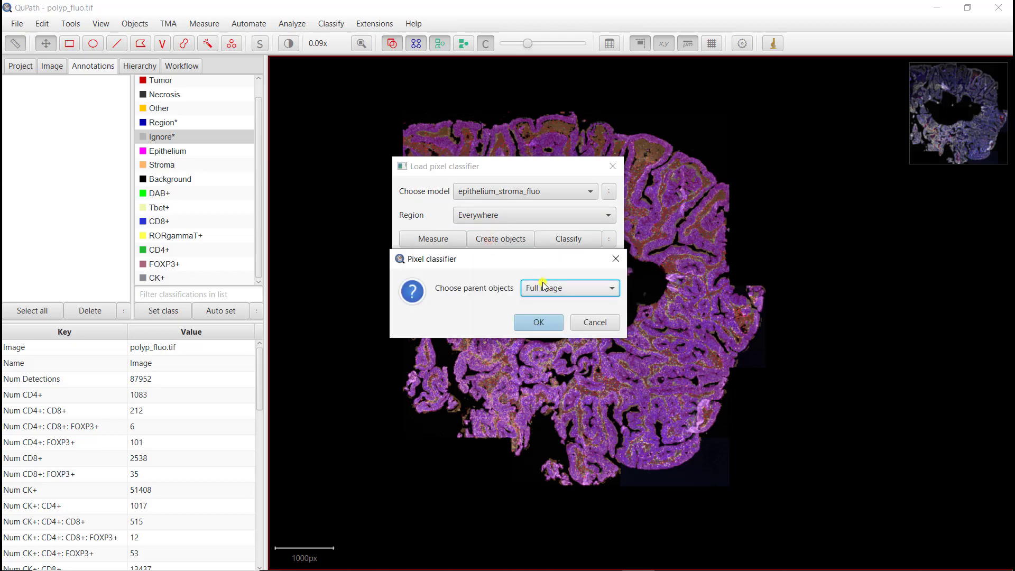
pyautogui.click(536, 321)
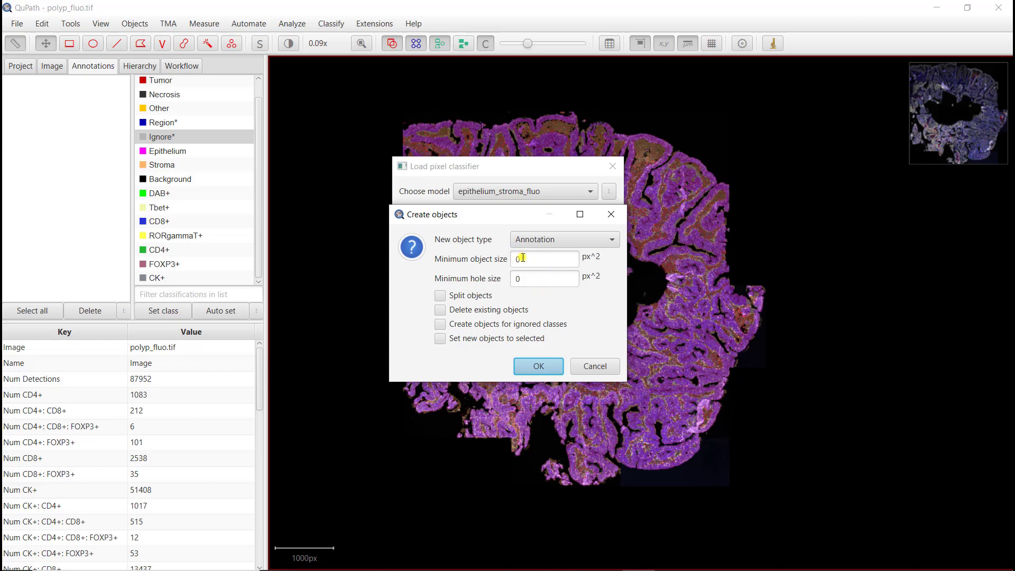
pyautogui.click(532, 367)
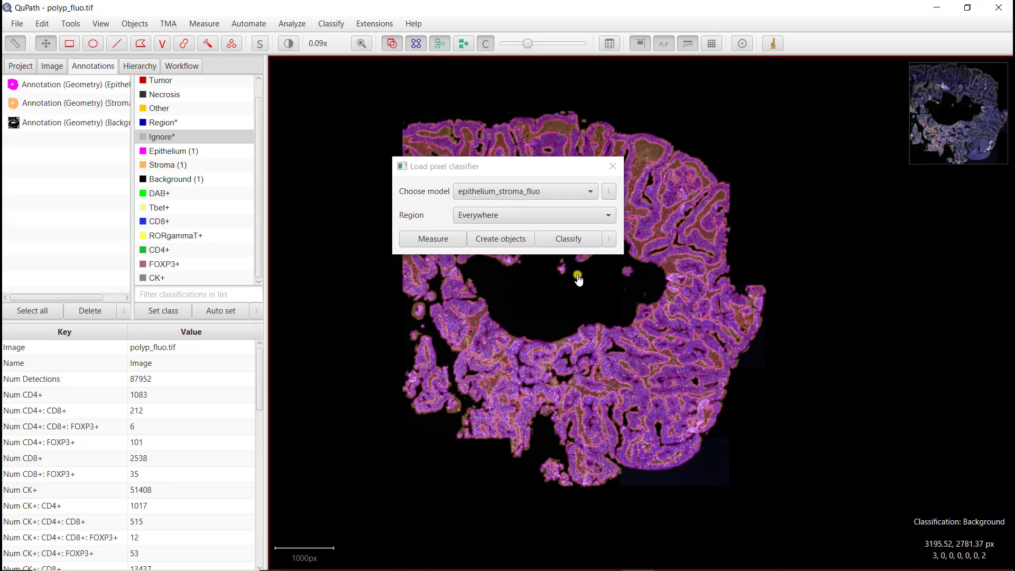
pyautogui.moveTo(529, 175); pyautogui.dragTo(468, 217)
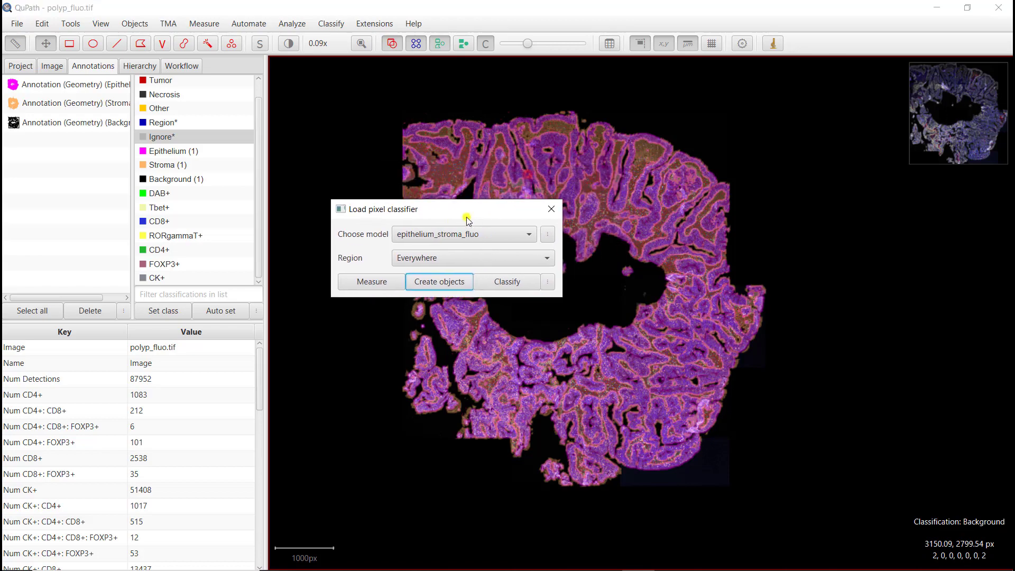
pyautogui.scroll(2, 593, 250)
pyautogui.scroll(2, 593, 251)
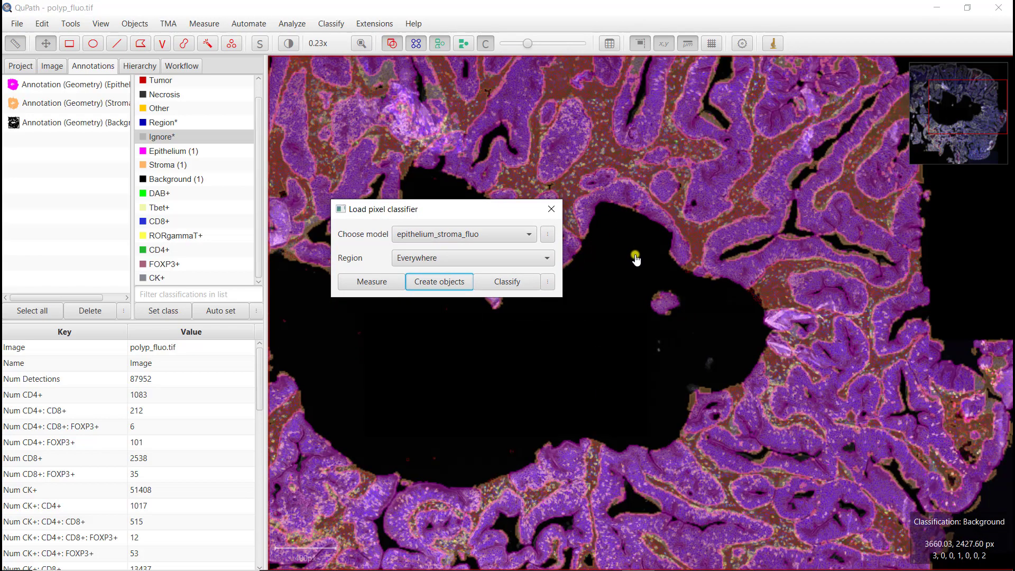
pyautogui.click(639, 290)
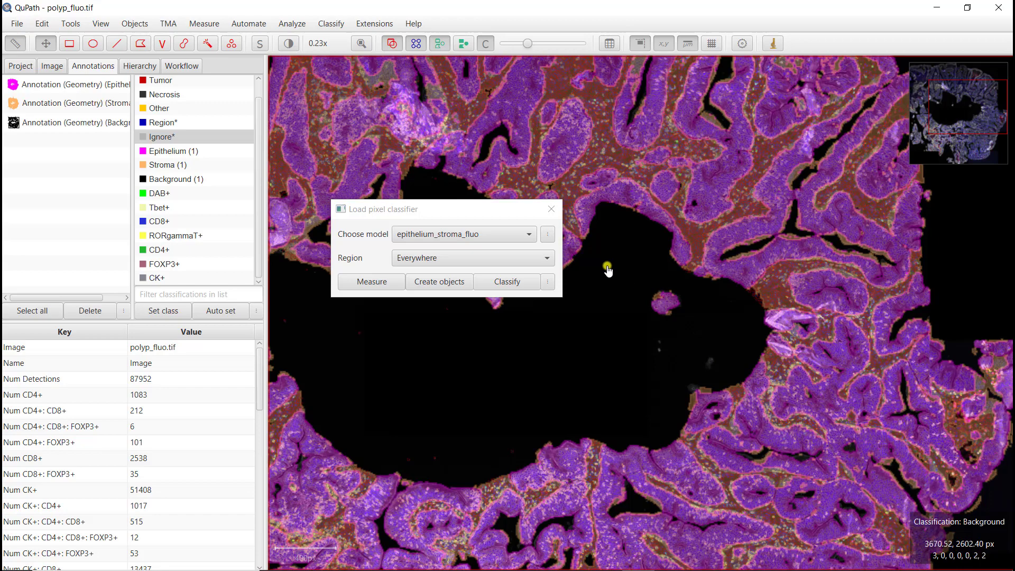
pyautogui.click(552, 209)
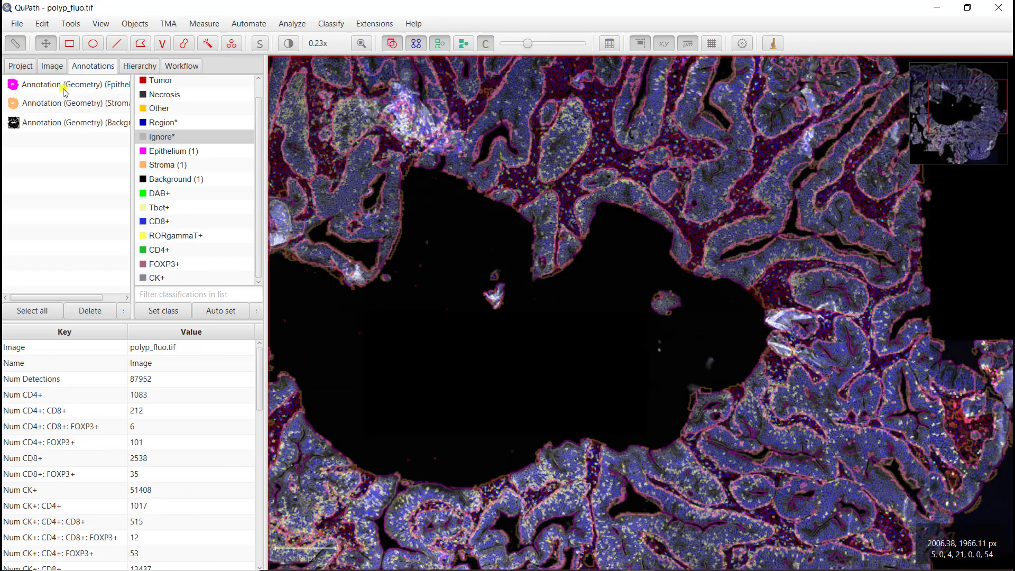
# - Delete the Background annotation
pyautogui.scroll(-3, 370, 275)
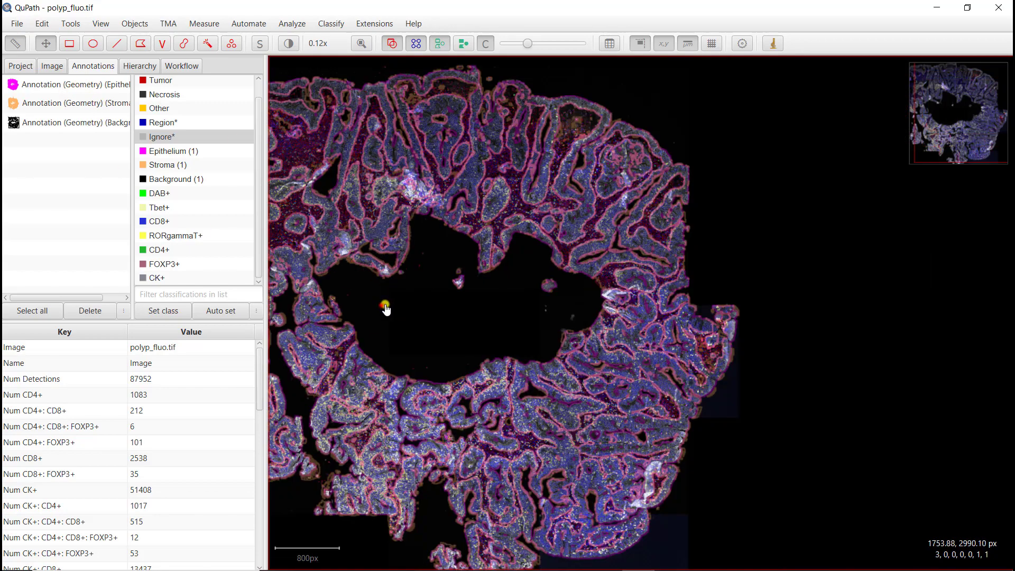
pyautogui.moveTo(385, 302); pyautogui.dragTo(501, 315)
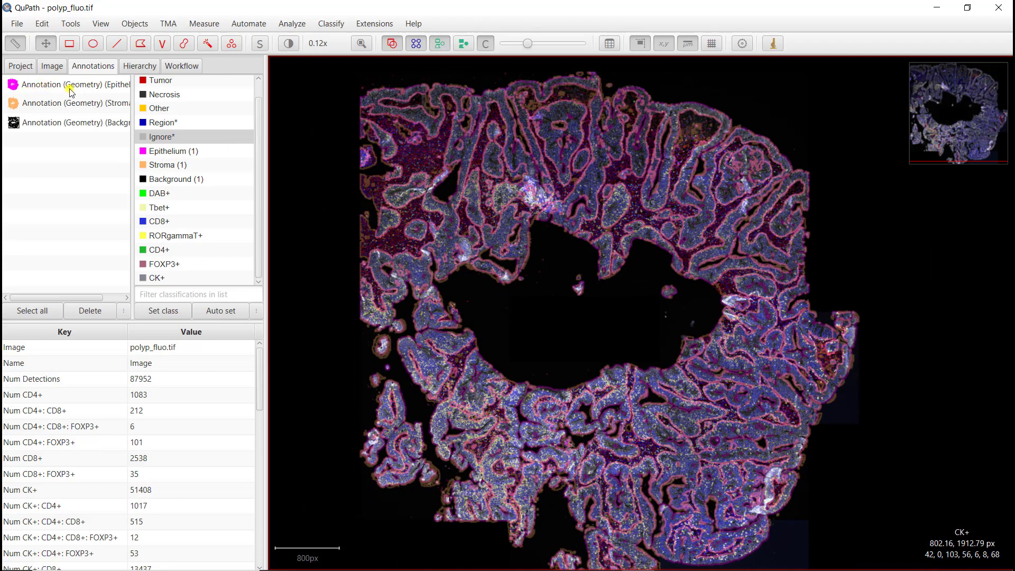
pyautogui.click(61, 123)
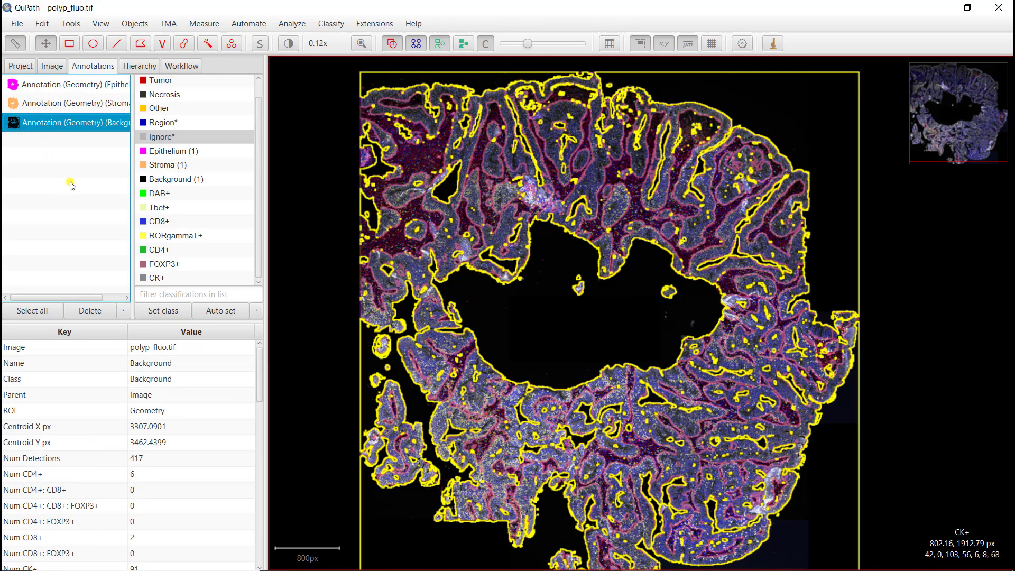
pyautogui.click(90, 314)
pyautogui.click(540, 318)
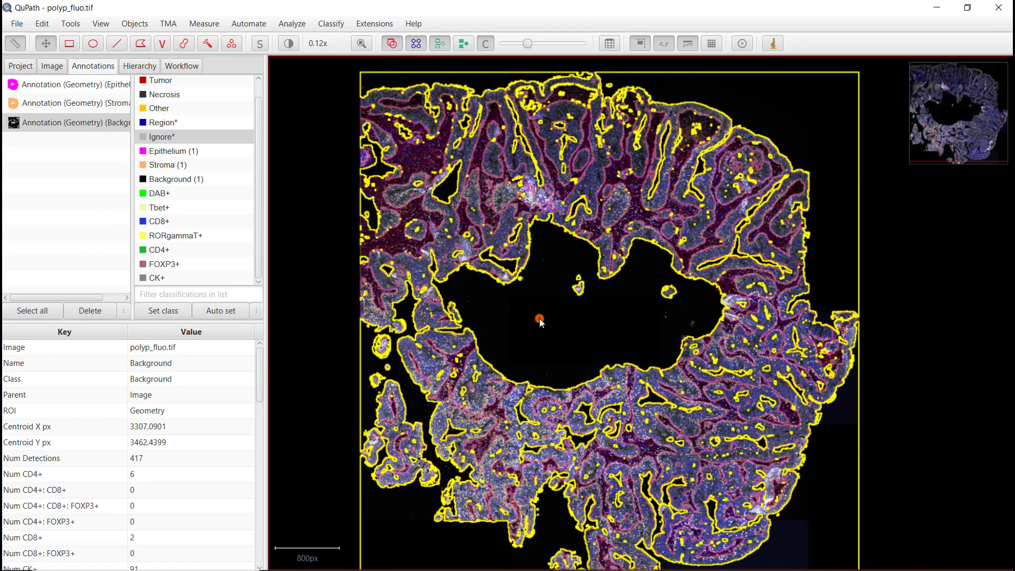
# - Select the Stroma and Epithelium annotations in turn to compare their cell counts, and clear the selection
pyautogui.click(82, 86)
pyautogui.click(60, 103)
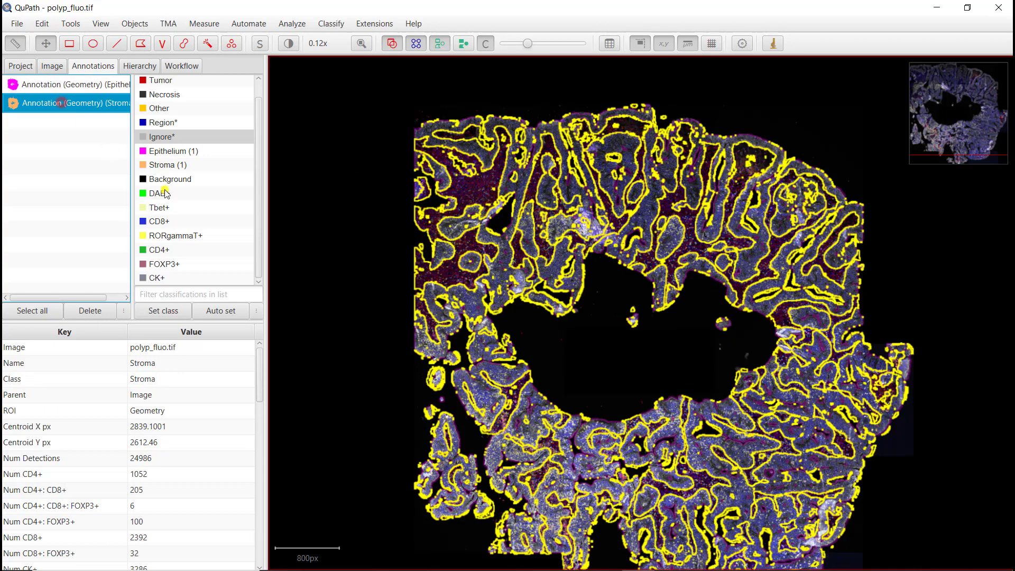
pyautogui.click(99, 86)
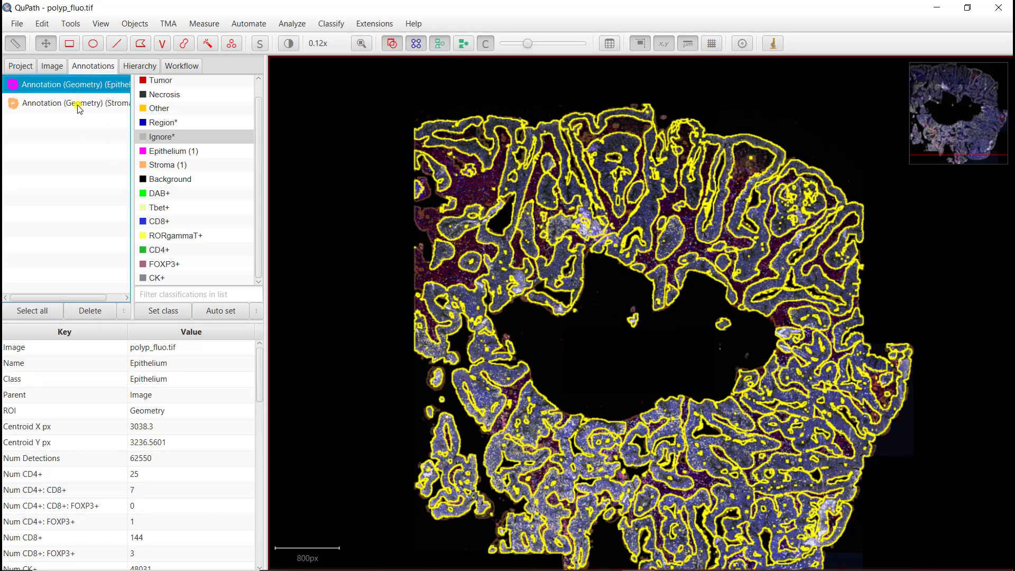
pyautogui.click(551, 352)
pyautogui.scroll(-2, 613, 328)
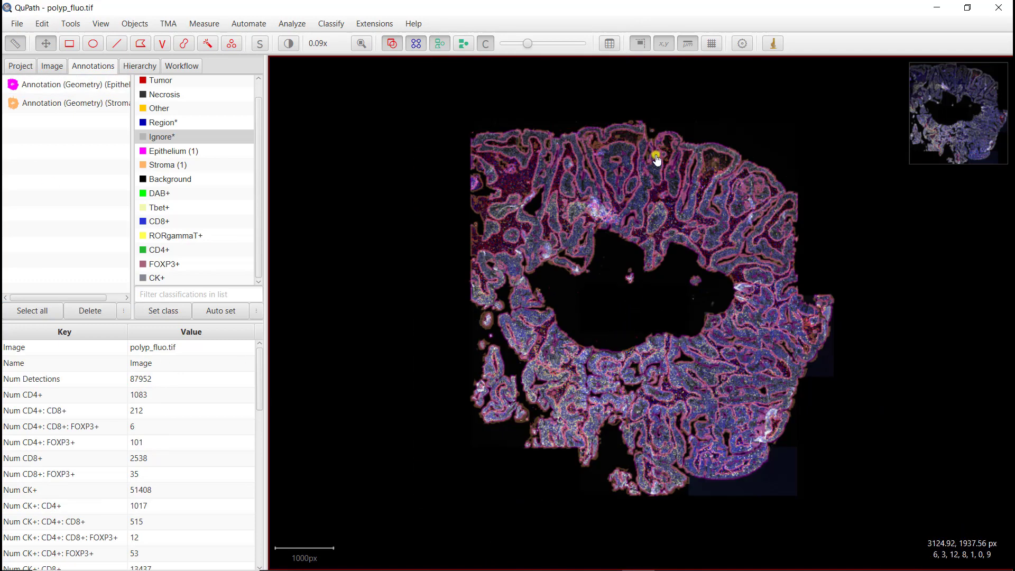
# - Show the annotation measurements table at full size, review the class-combination count columns for Epithelium and Stroma, and close it
pyautogui.click(611, 44)
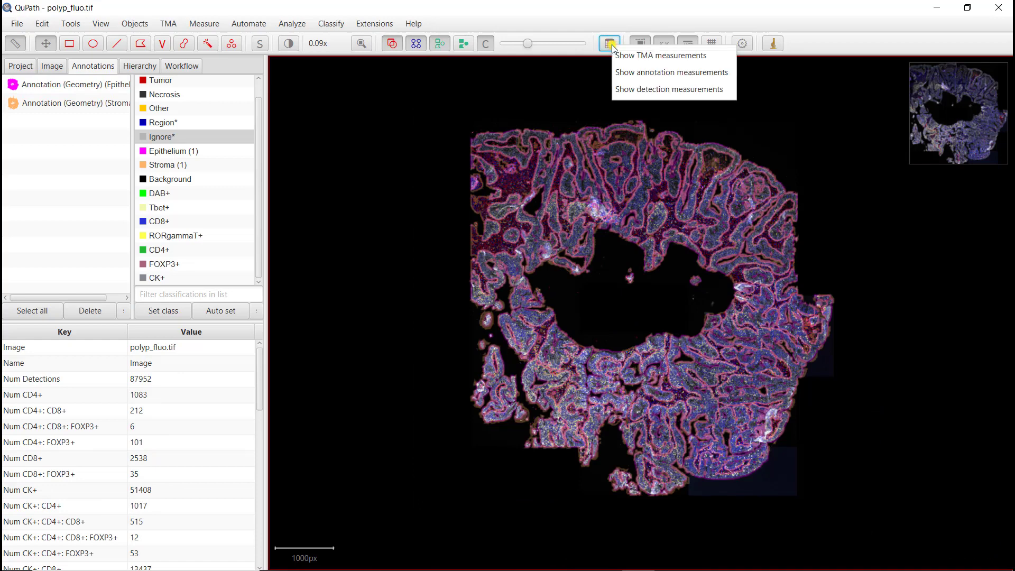
pyautogui.click(632, 74)
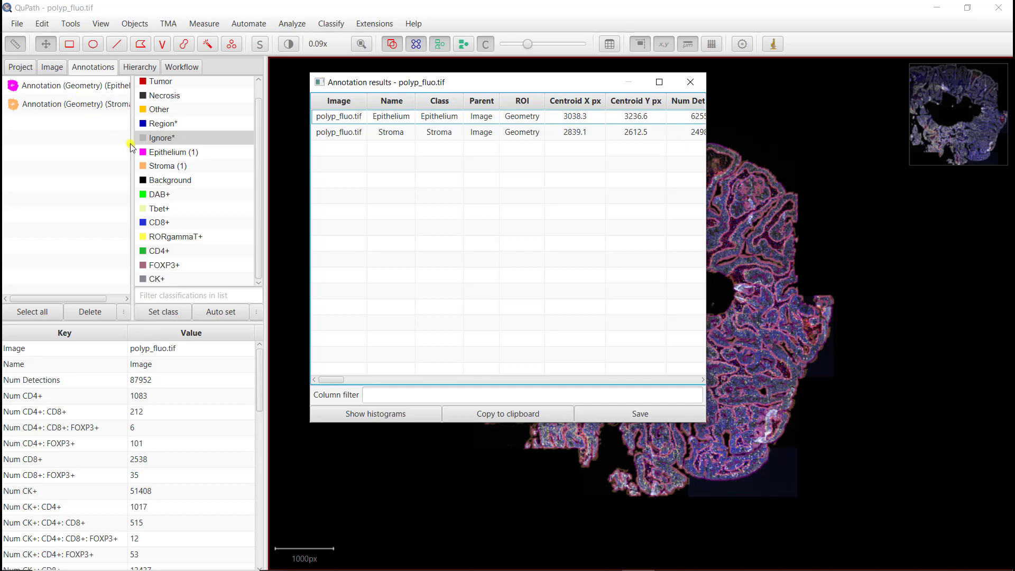
pyautogui.click(660, 83)
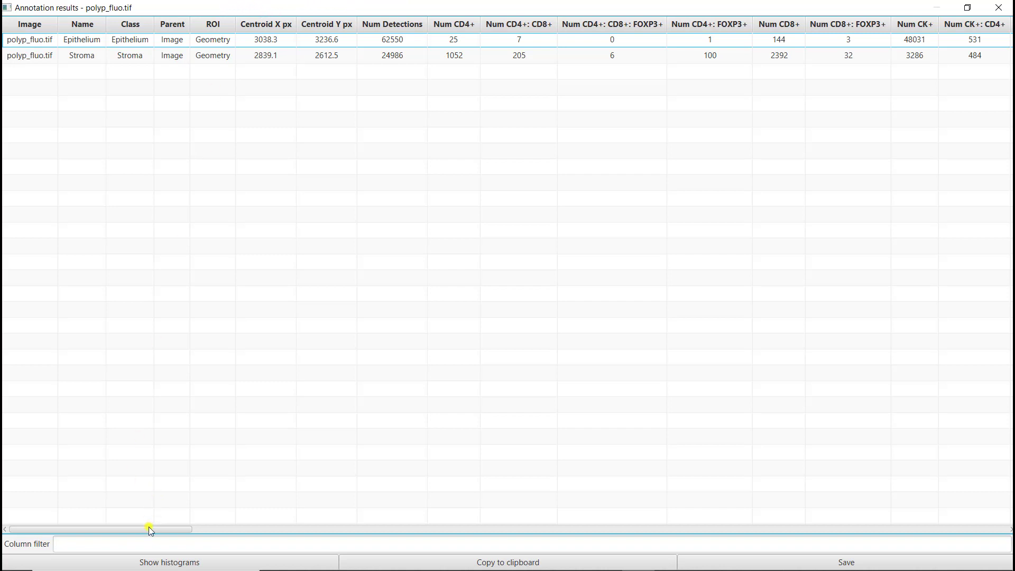
pyautogui.moveTo(149, 527); pyautogui.dragTo(1009, 190)
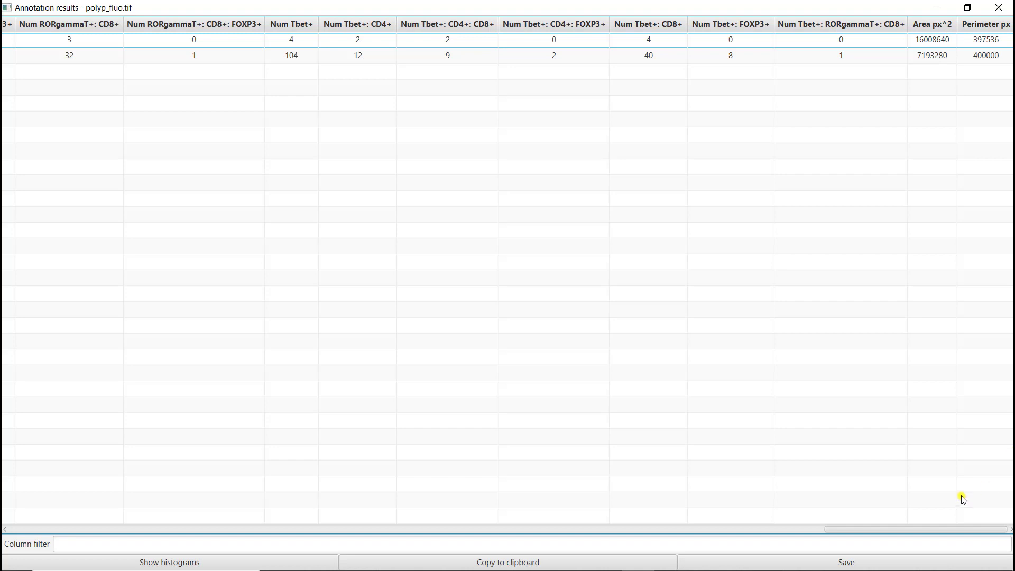
pyautogui.moveTo(965, 527); pyautogui.dragTo(74, 512)
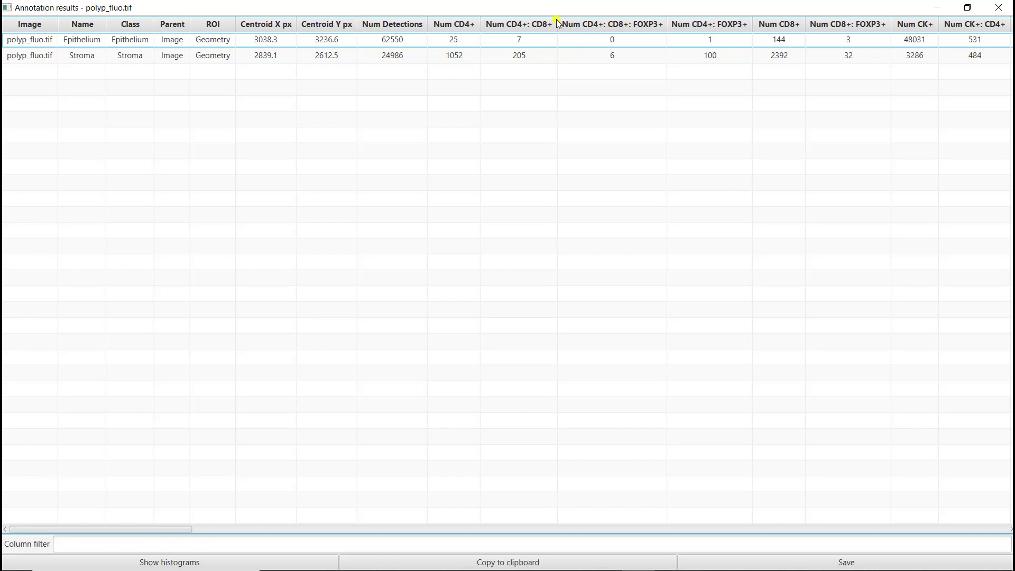
pyautogui.click(163, 528)
pyautogui.moveTo(163, 528); pyautogui.dragTo(179, 528)
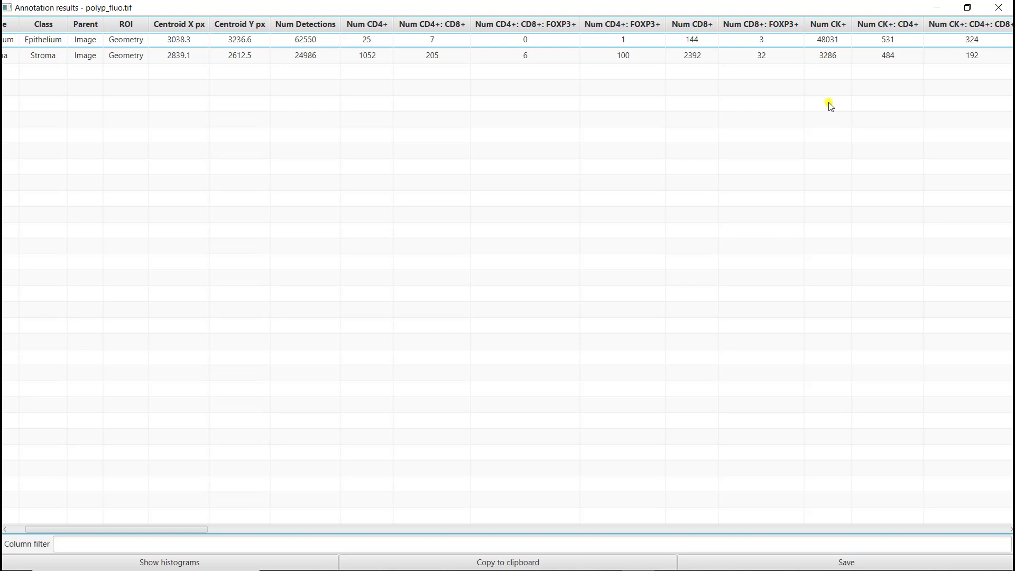
pyautogui.click(998, 11)
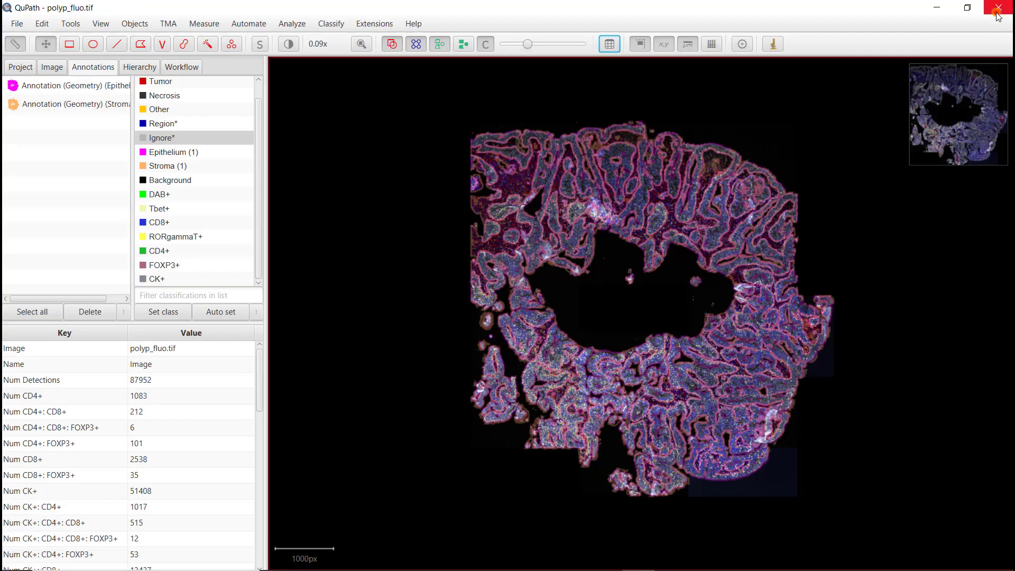
# - Show the detection measurements table at full size and select the unclassified cell in its second row
pyautogui.click(612, 47)
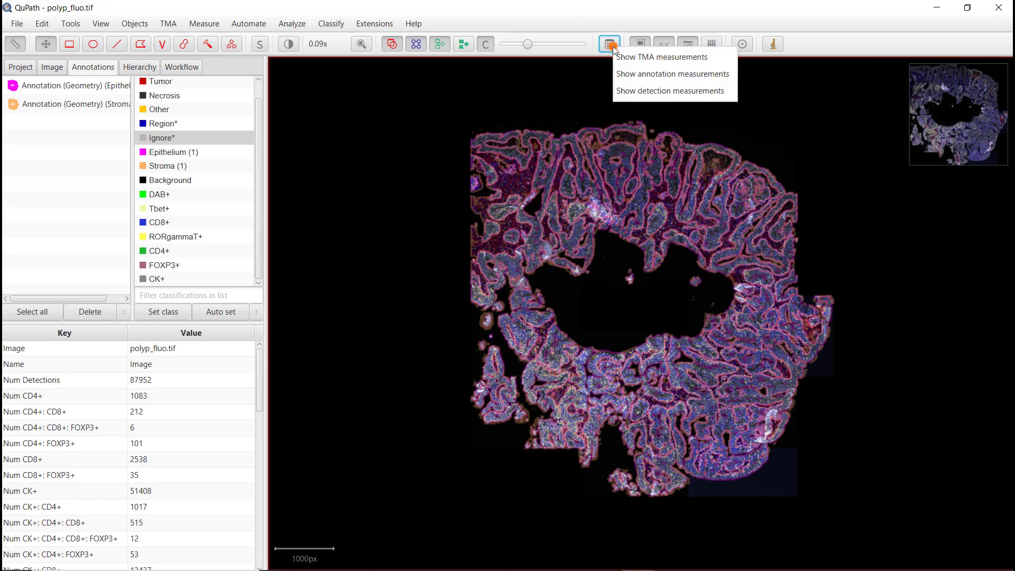
pyautogui.click(630, 90)
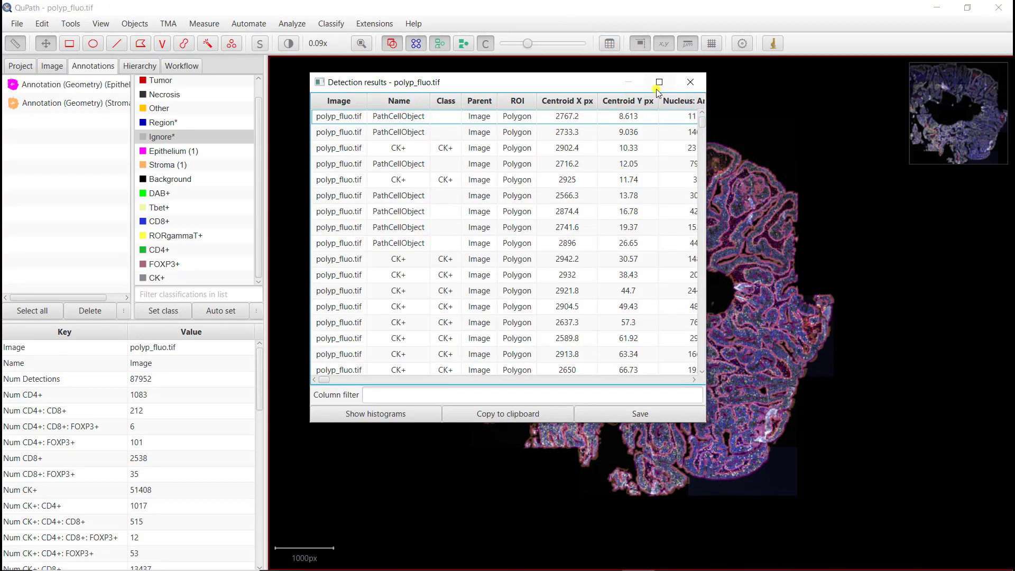
pyautogui.click(660, 82)
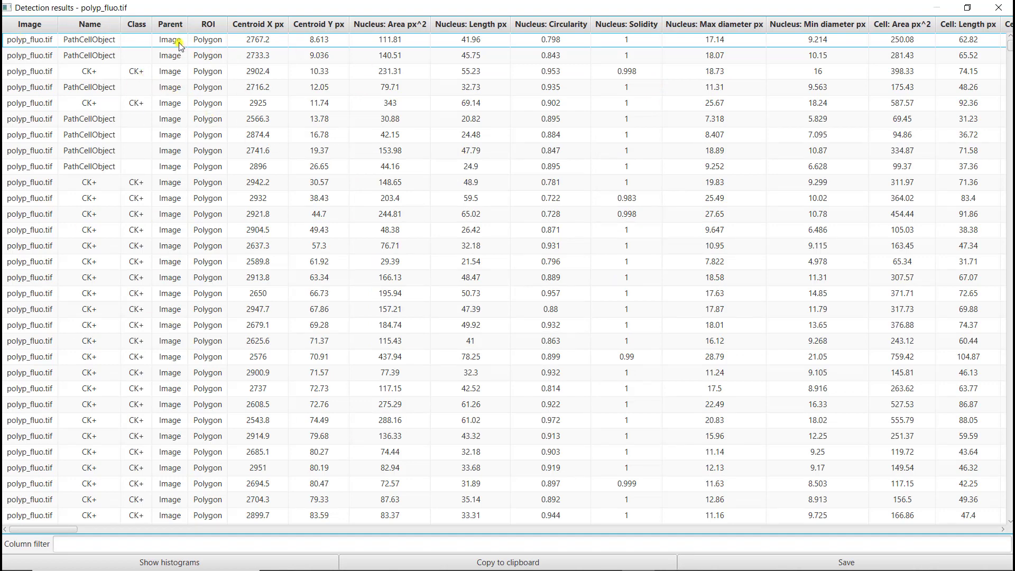
pyautogui.click(134, 43)
pyautogui.click(133, 52)
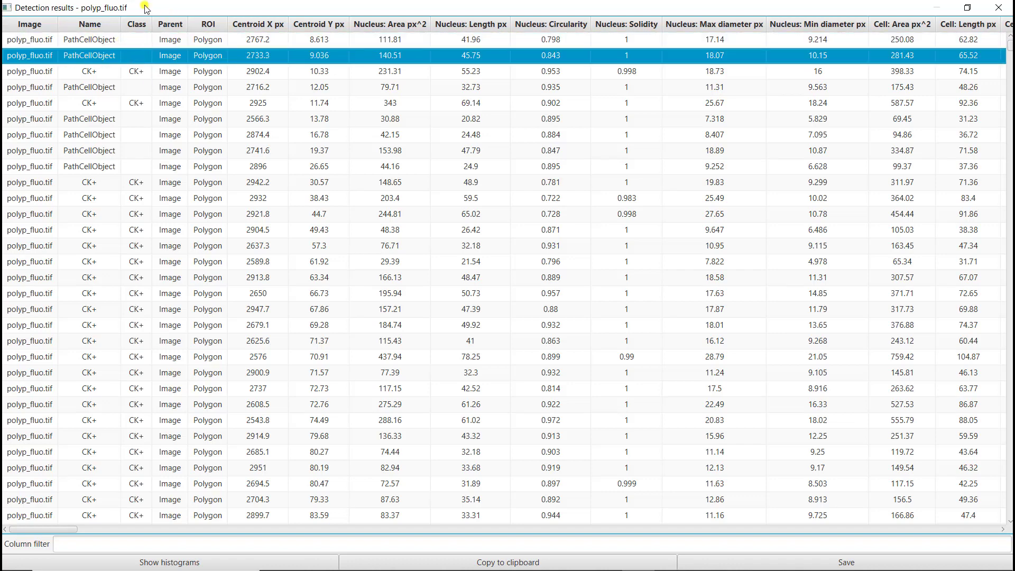
# - Shrink the detection table, move it beside the tissue, and locate its first listed cell in the zoomed-in image
pyautogui.click(968, 7)
pyautogui.moveTo(470, 85); pyautogui.dragTo(242, 188)
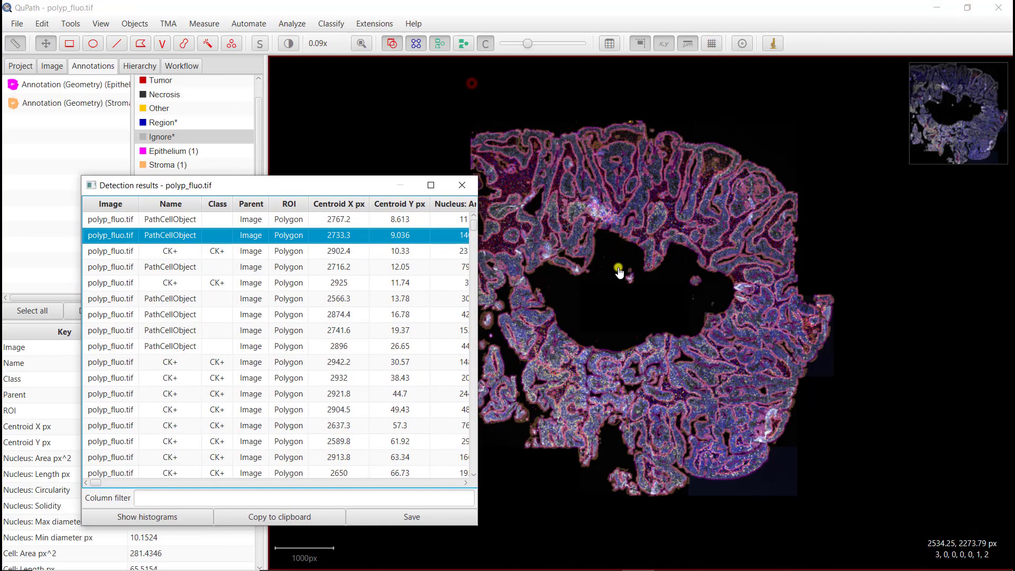
pyautogui.scroll(-10, 619, 272)
pyautogui.click(180, 220)
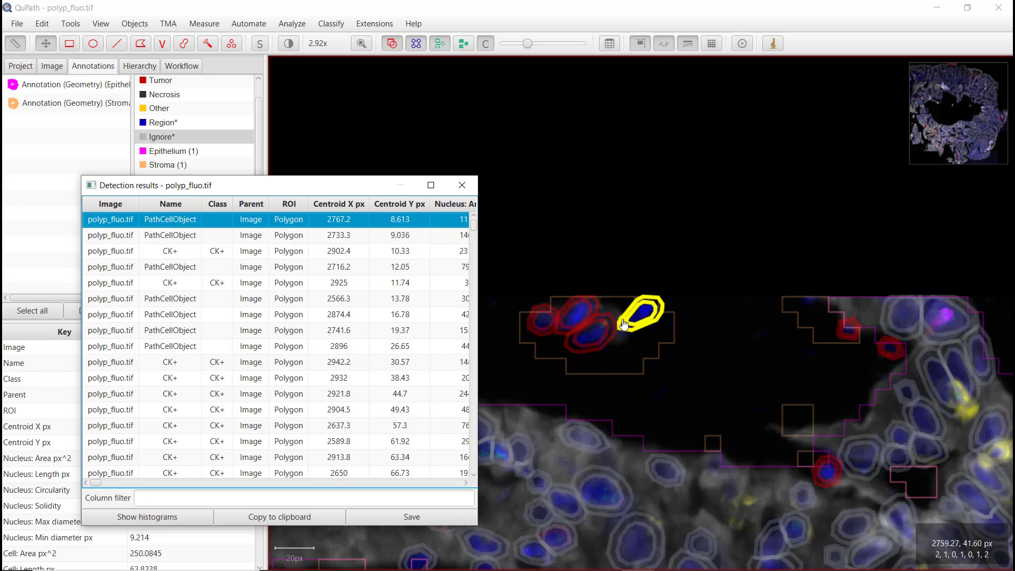
# - Hide the annotation and detection overlays in the image and deselect the cell
pyautogui.click(439, 44)
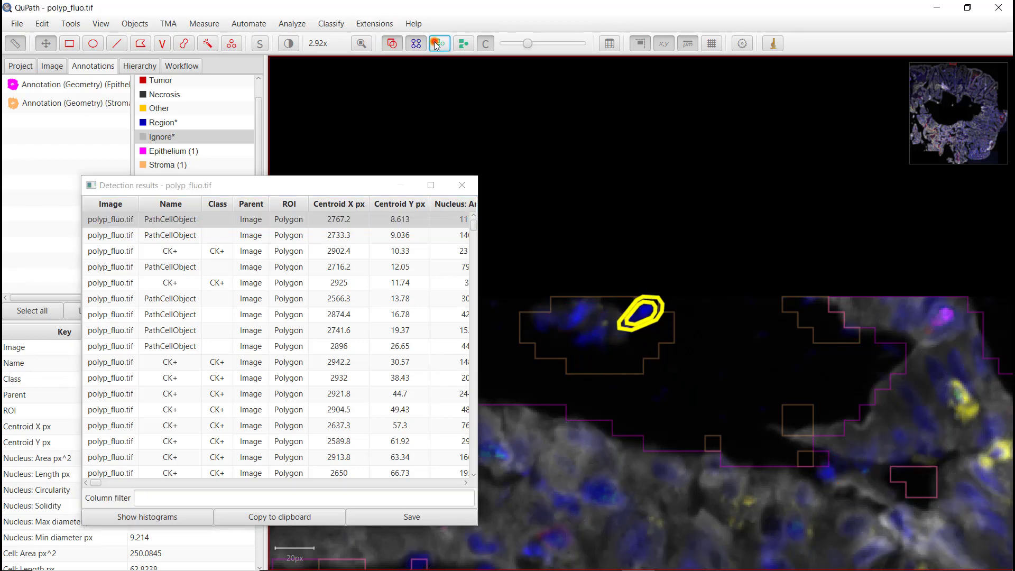
pyautogui.click(440, 43)
pyautogui.click(392, 43)
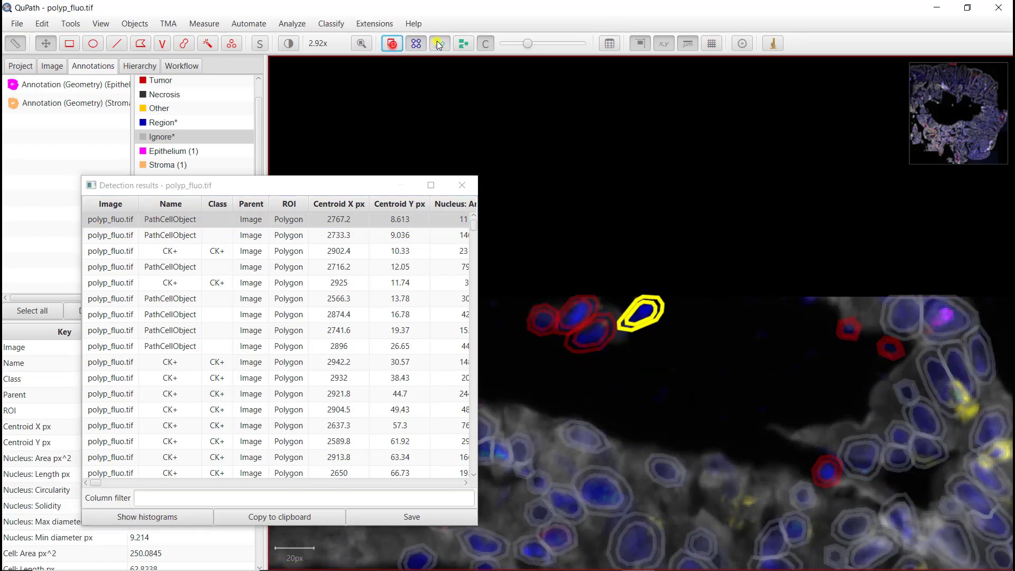
pyautogui.click(440, 44)
pyautogui.click(592, 248)
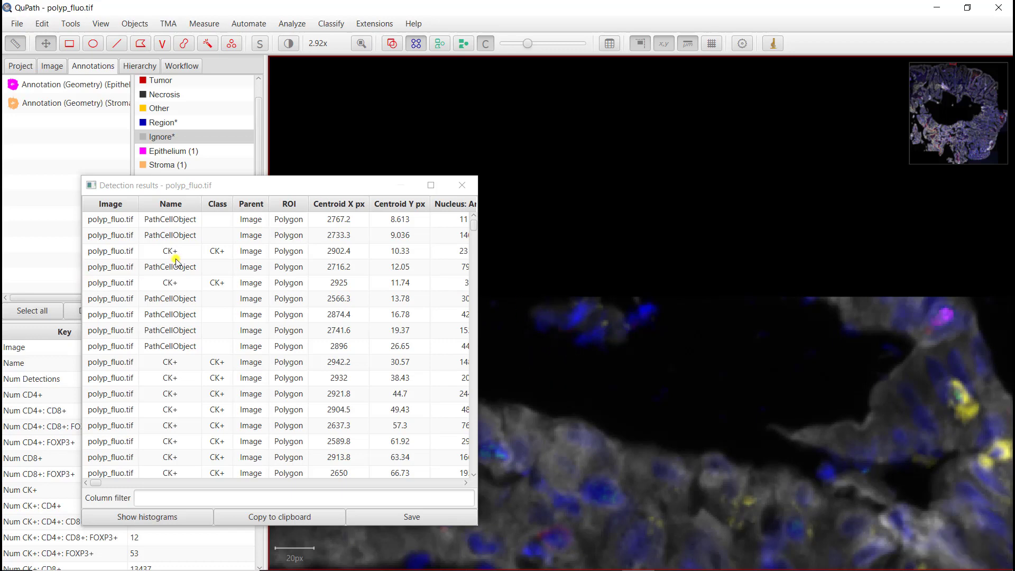
# - Locate the first CK+ cell in the image and review its measurement columns across the full-size detection table
pyautogui.click(223, 254)
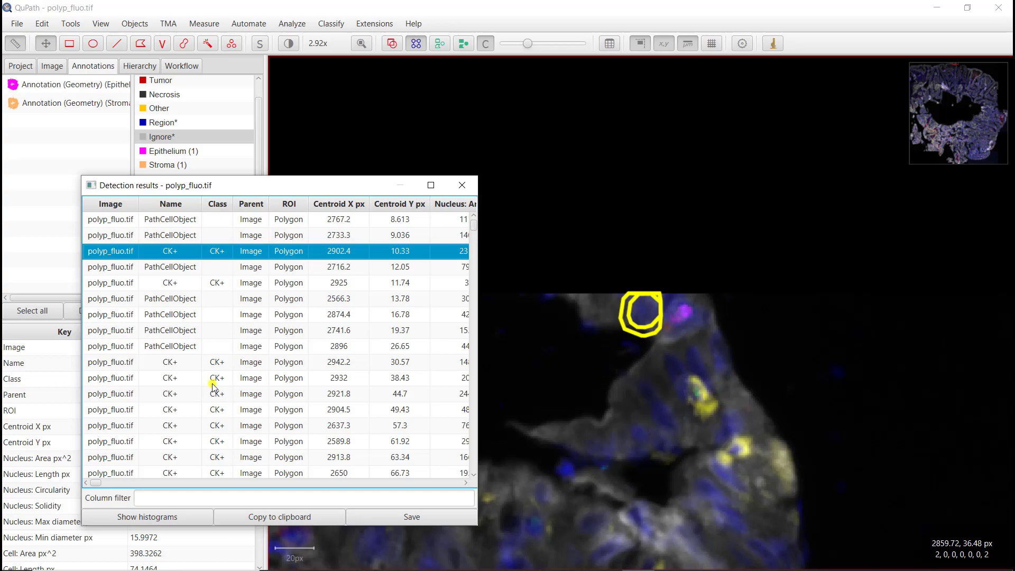
pyautogui.click(431, 186)
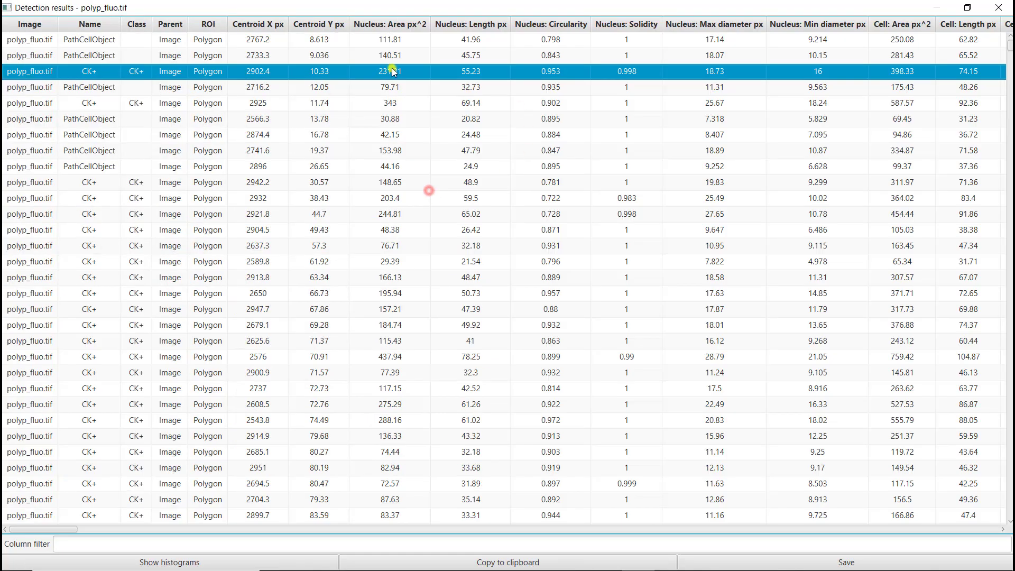
pyautogui.moveTo(44, 531); pyautogui.dragTo(1011, 492)
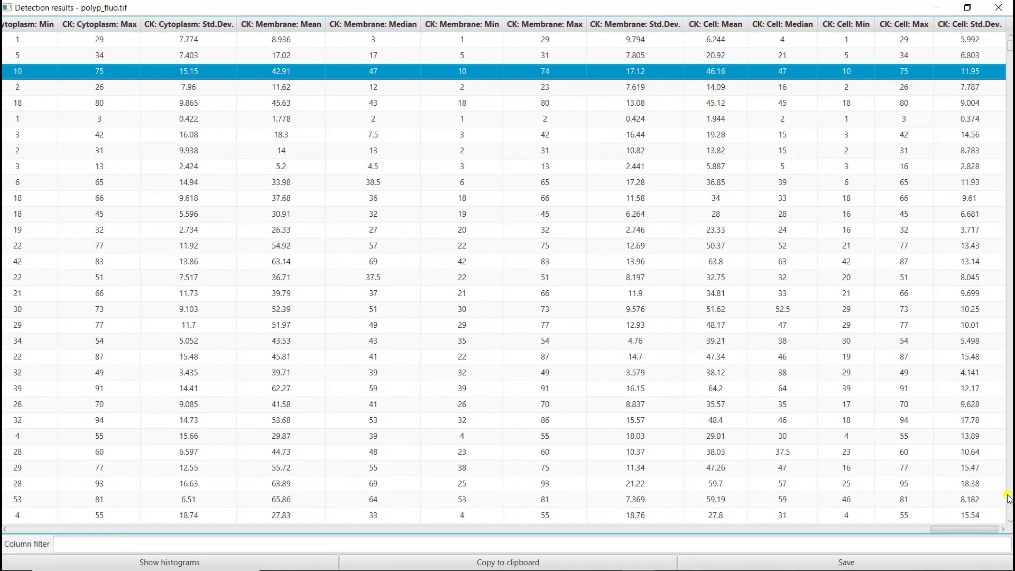
pyautogui.hscroll(-3, 987, 505)
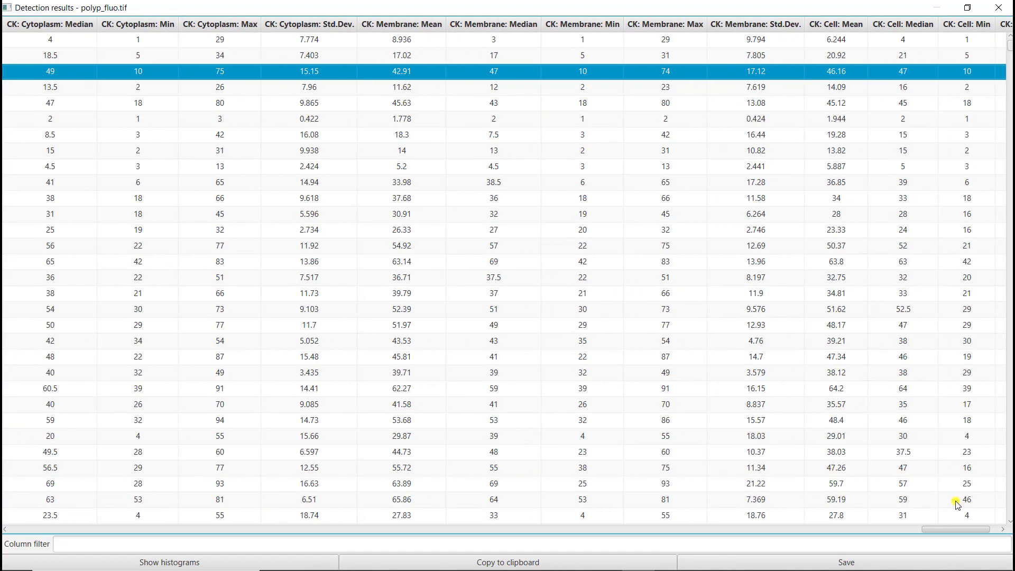
pyautogui.moveTo(952, 529); pyautogui.dragTo(32, 529)
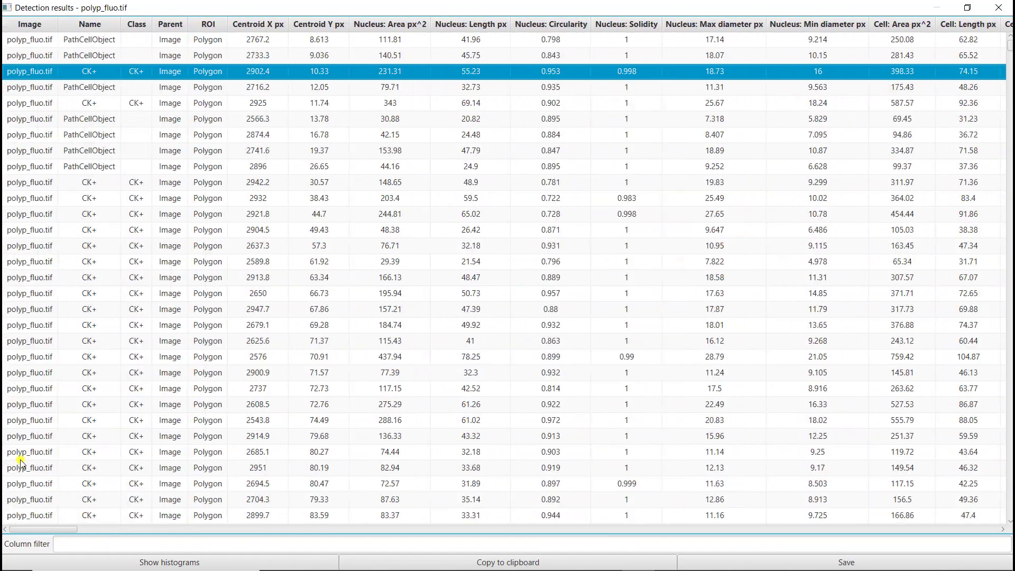
# - Shrink the detection table again and view the whole tissue section beside it
pyautogui.click(964, 7)
pyautogui.scroll(-4, 611, 321)
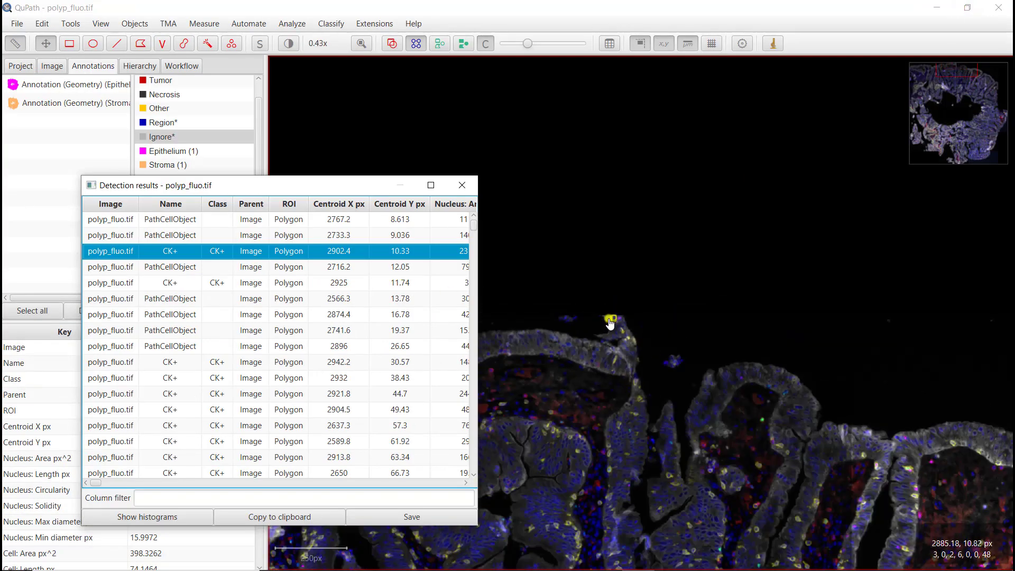
pyautogui.scroll(-5, 611, 324)
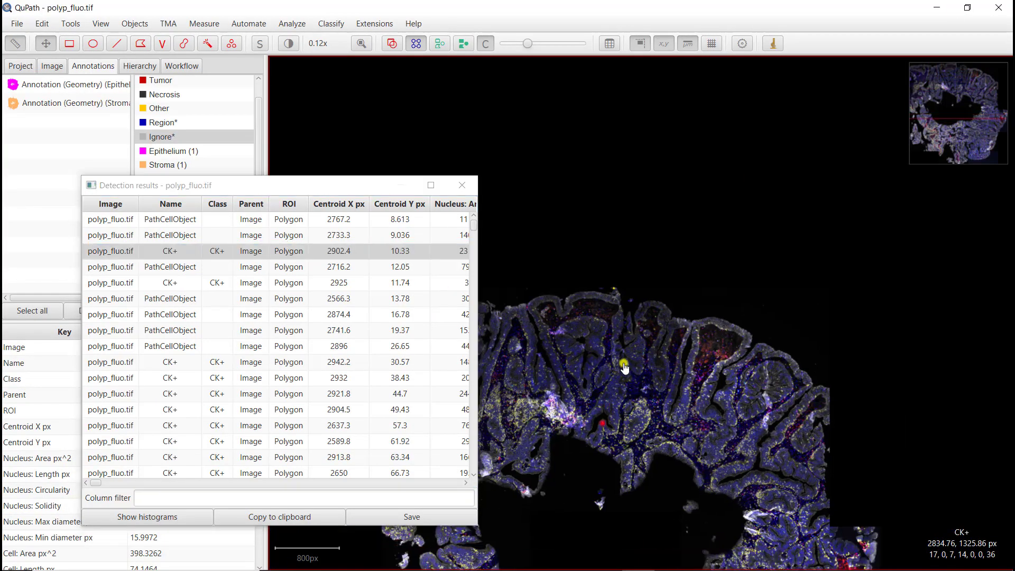
pyautogui.scroll(-2, 625, 369)
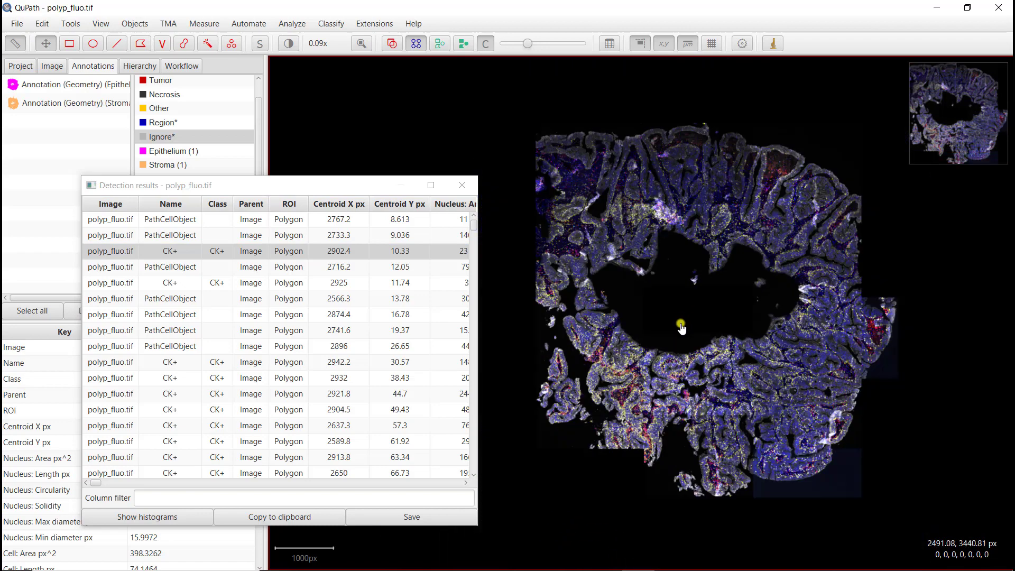